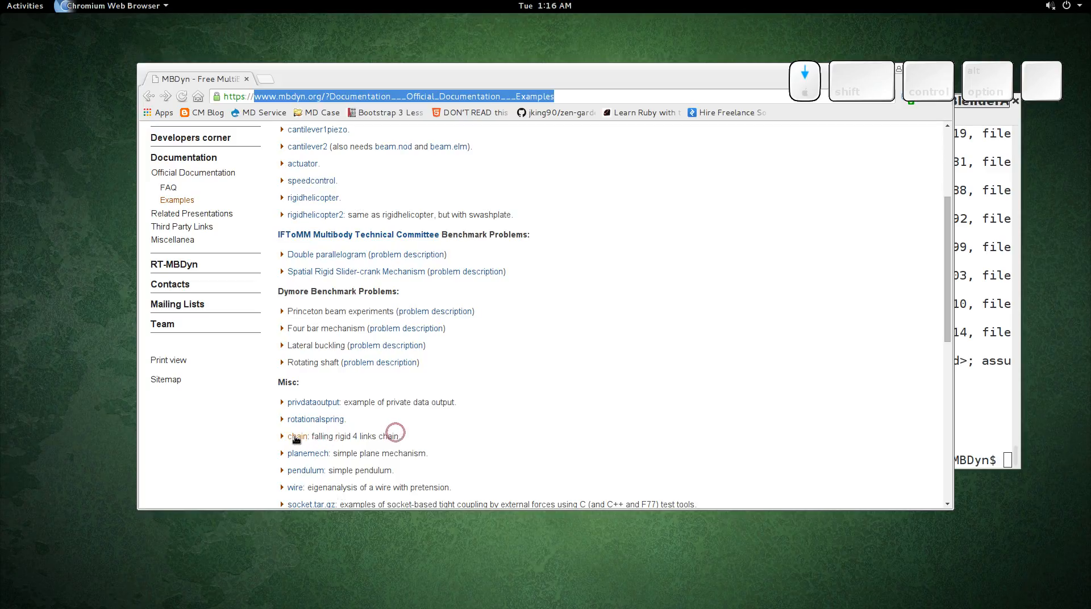
Open the chain example from the Misc list and examine its point and body definitions.
click(295, 436)
scroll(313, 318, down, 3)
scroll(313, 306, down, 10)
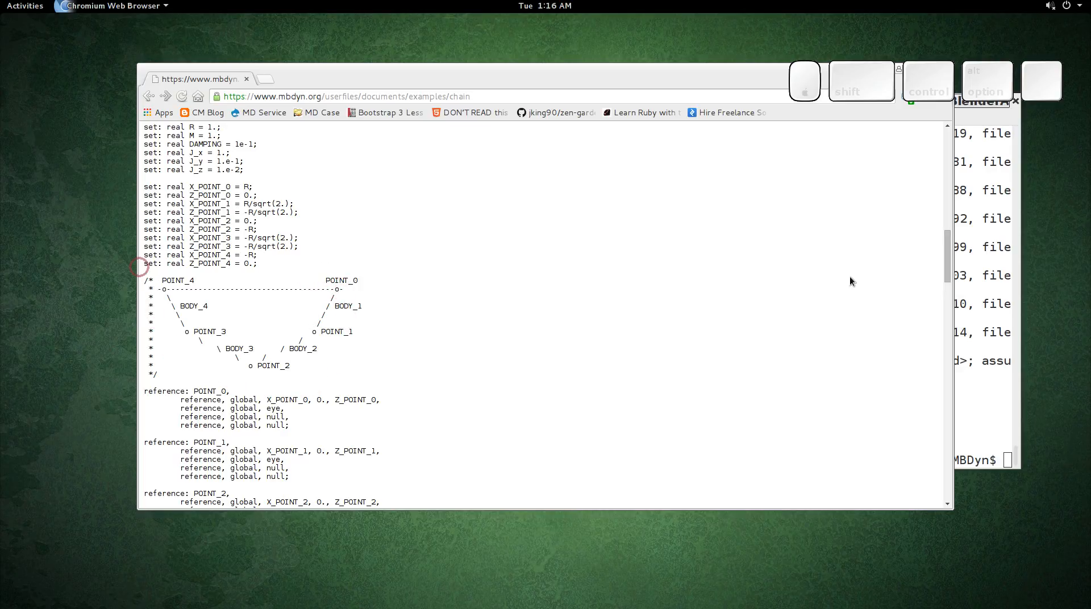
Switch to the terminal and launch Blender.
click(979, 261)
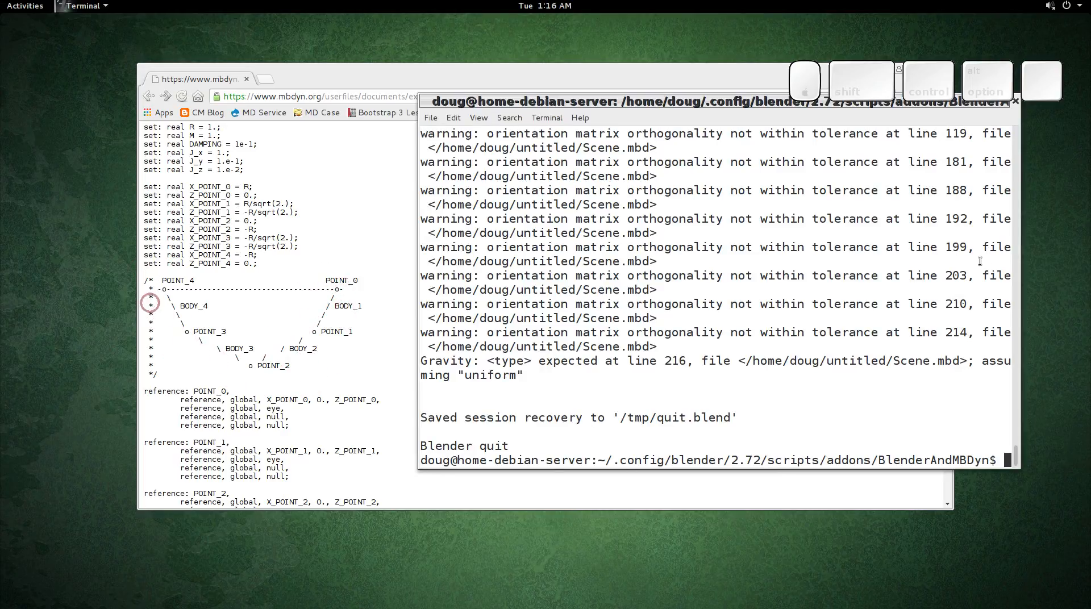
text(blender)
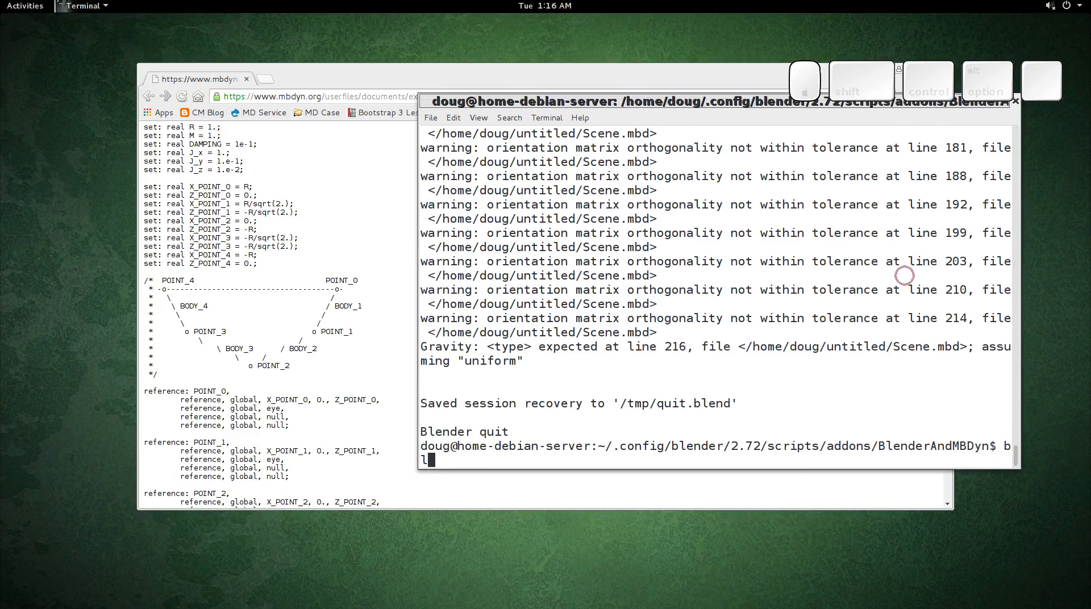
key(Return)
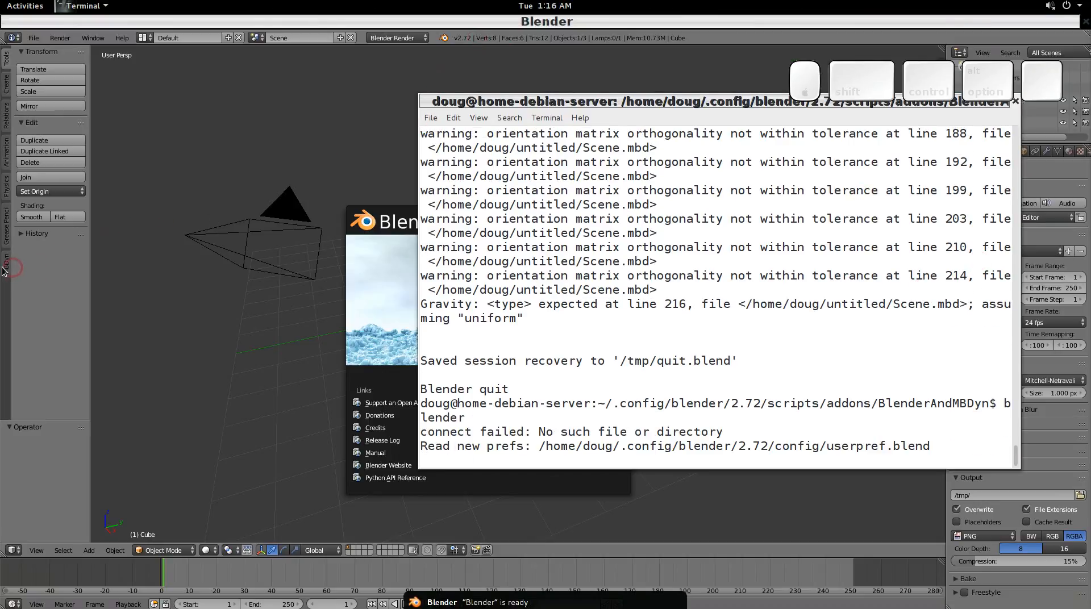
In the MBDyn tools, start a Gravity environment element and give it a new 3x1 vector.
click(7, 270)
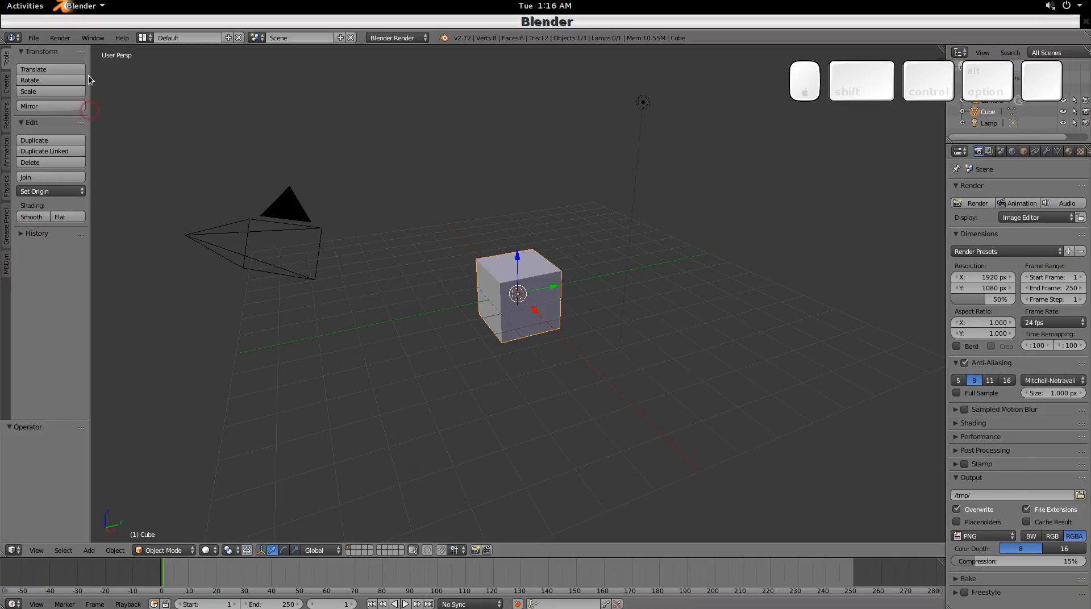
click(7, 269)
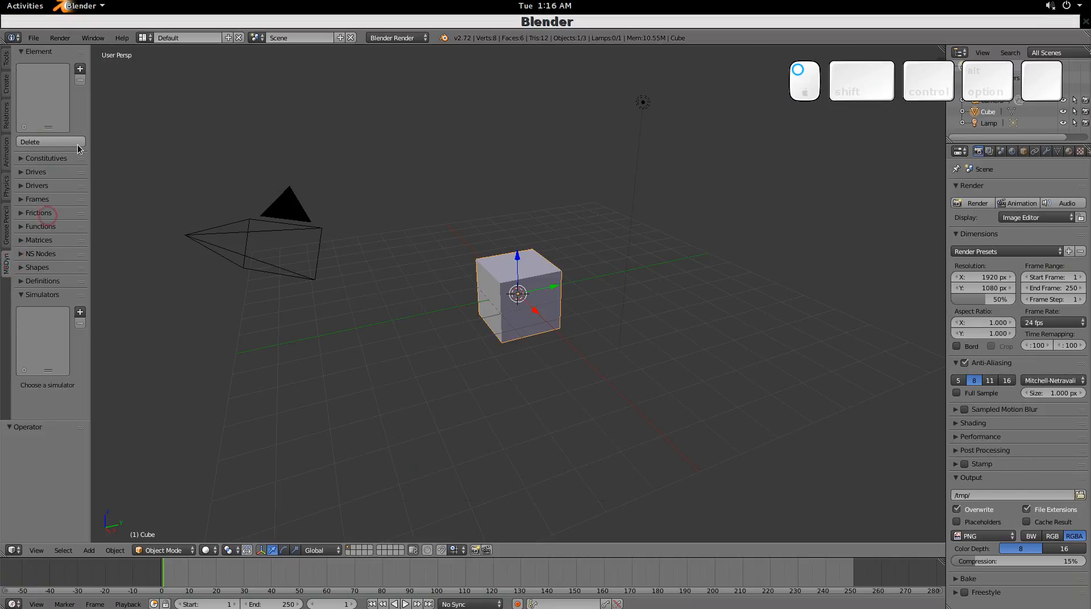
click(80, 68)
mouse_move(116, 155)
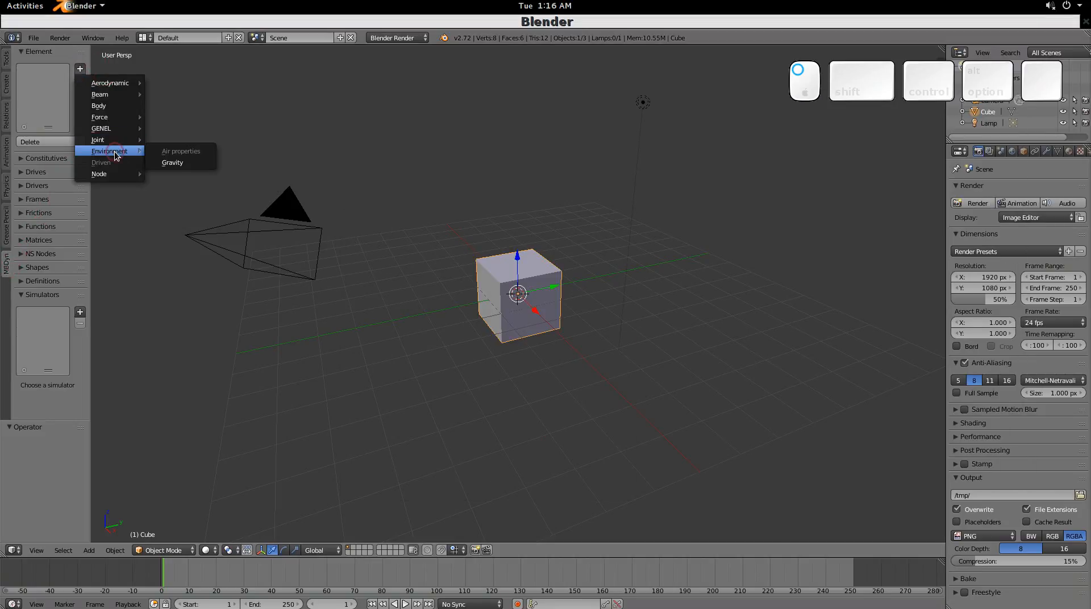
click(174, 163)
click(186, 190)
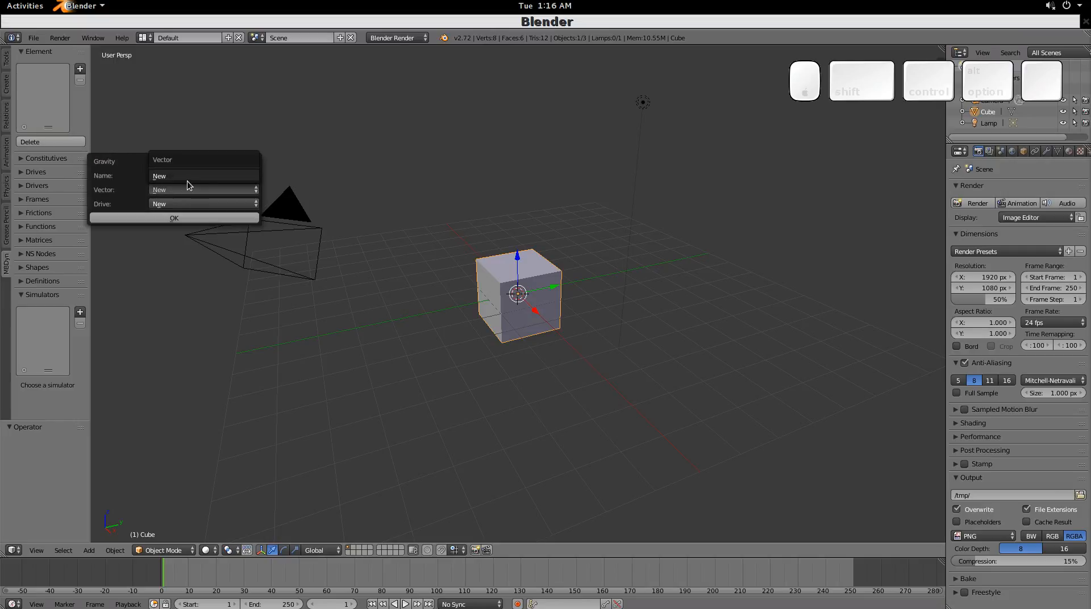
click(188, 179)
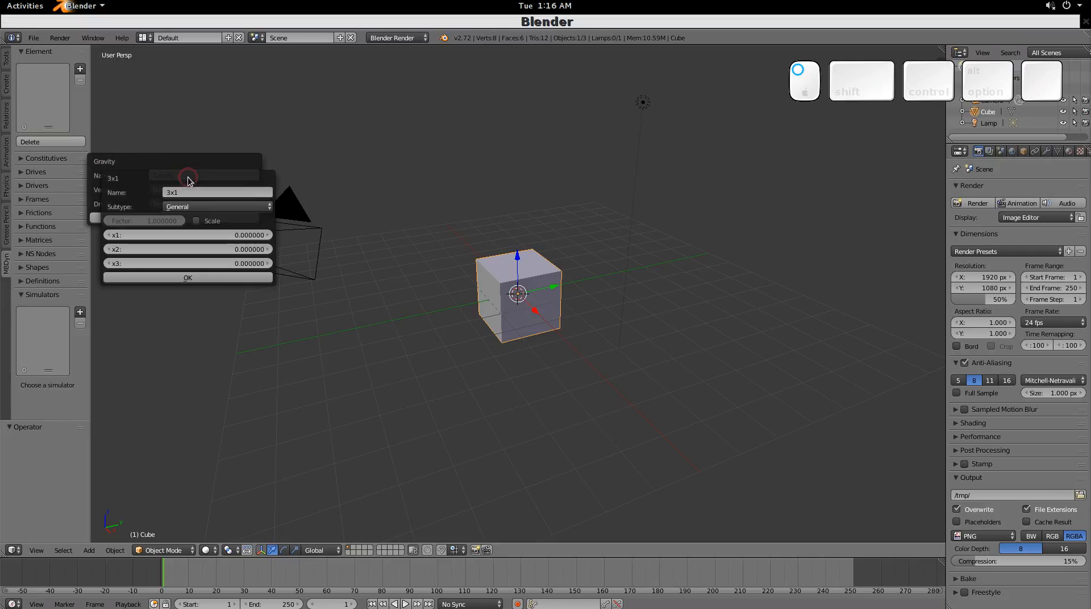
Scale the gravity vector by a factor of 9.81, set x3 to -1, and accept the vector.
click(196, 221)
click(171, 221)
text(9.)
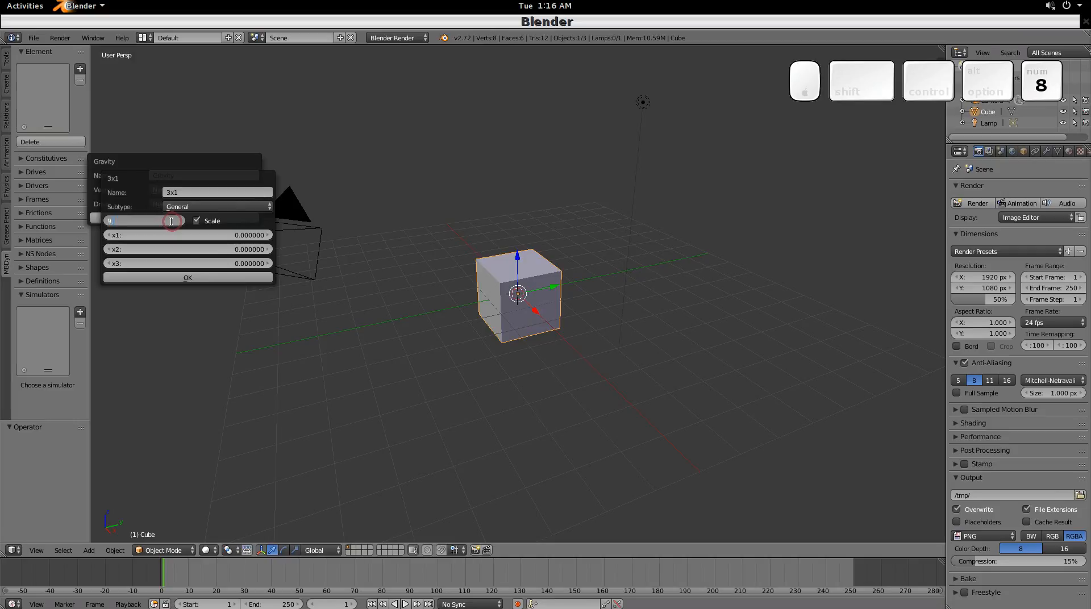
text(81)
key(Return)
click(110, 263)
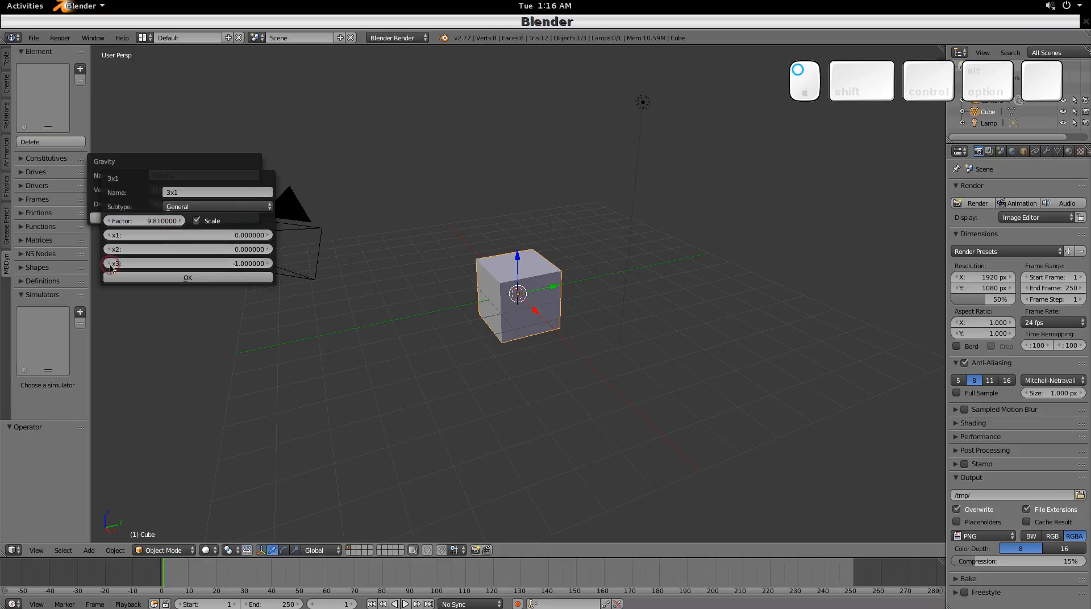
click(183, 278)
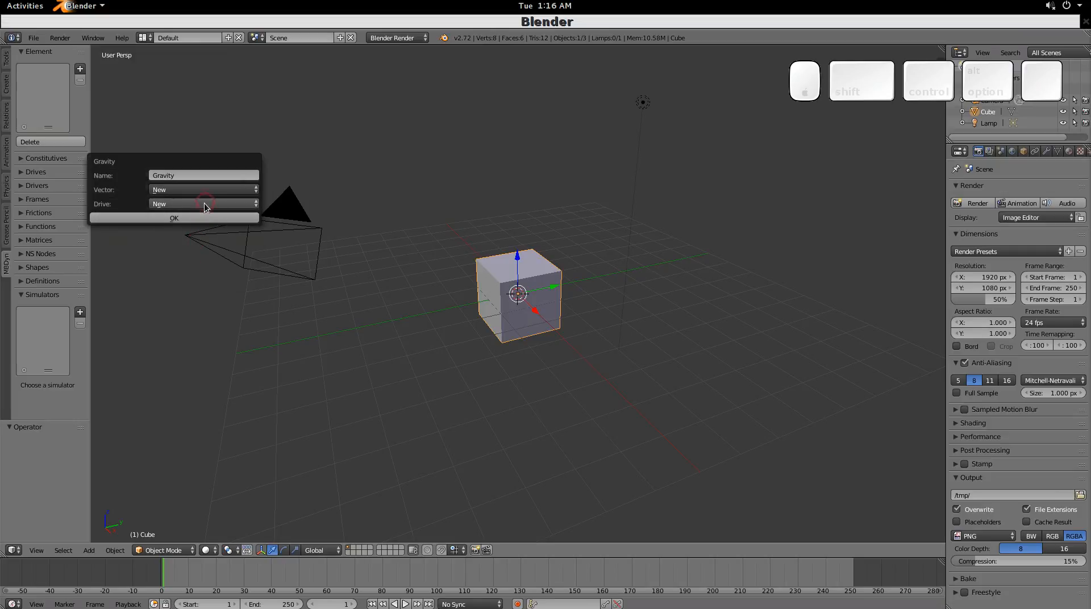
Assign a new Unit drive to the gravity element and create the element.
click(203, 203)
click(202, 190)
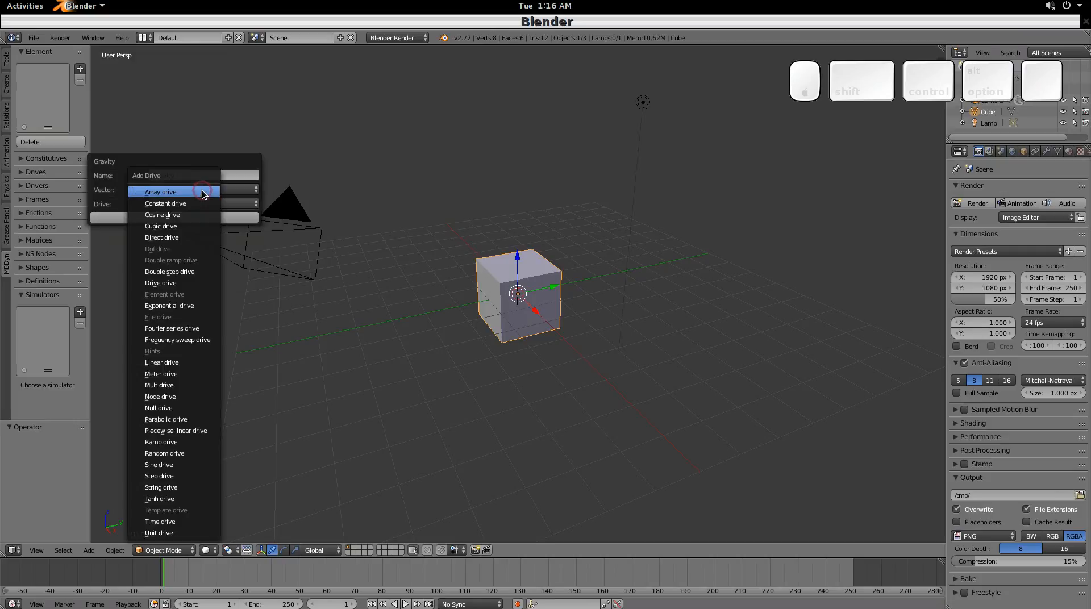
click(174, 531)
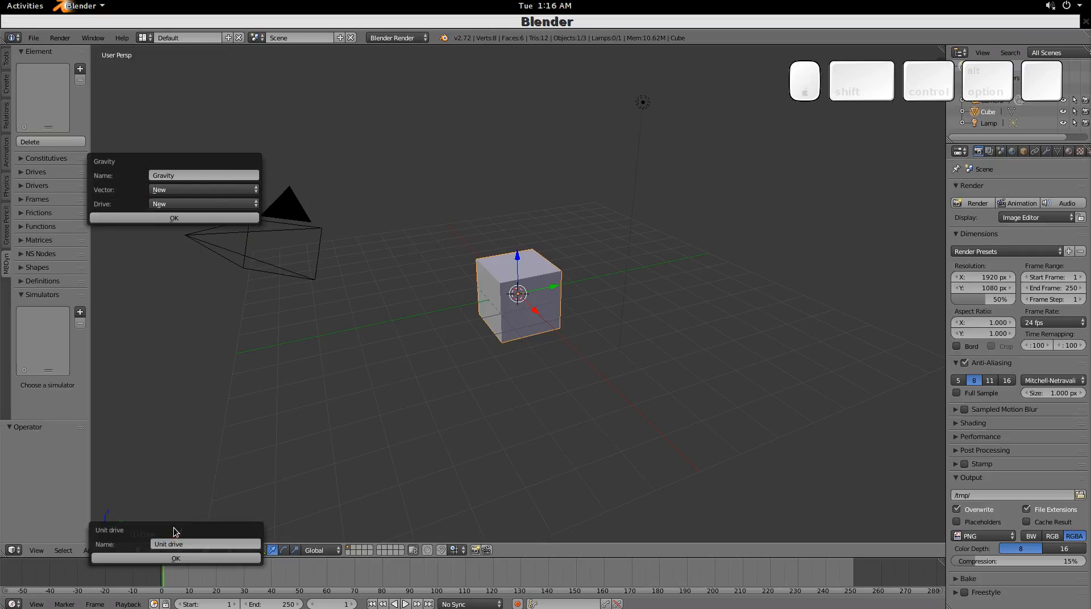
click(183, 558)
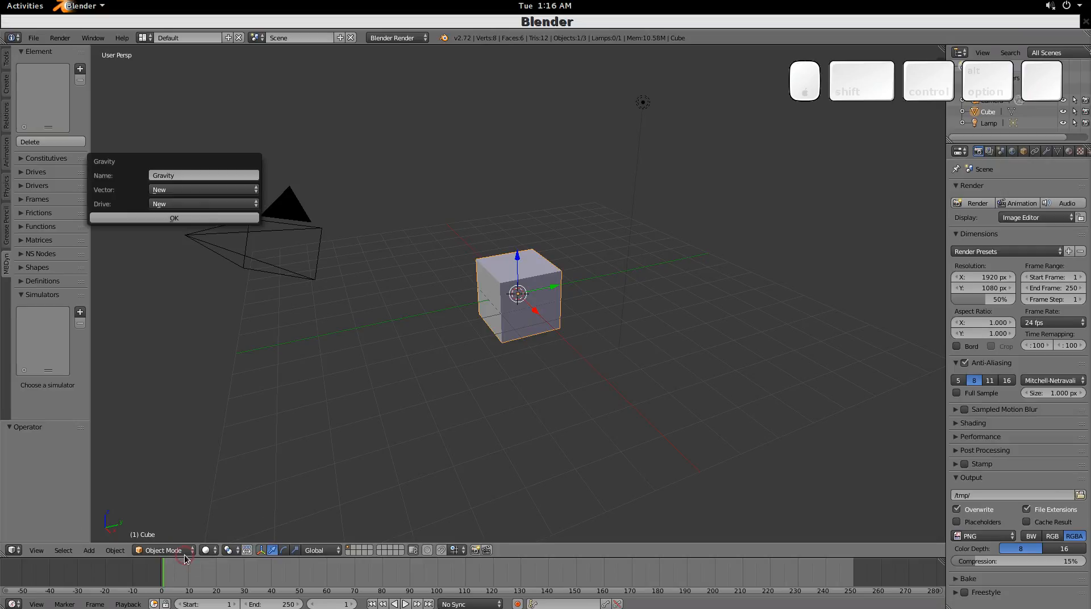
click(196, 219)
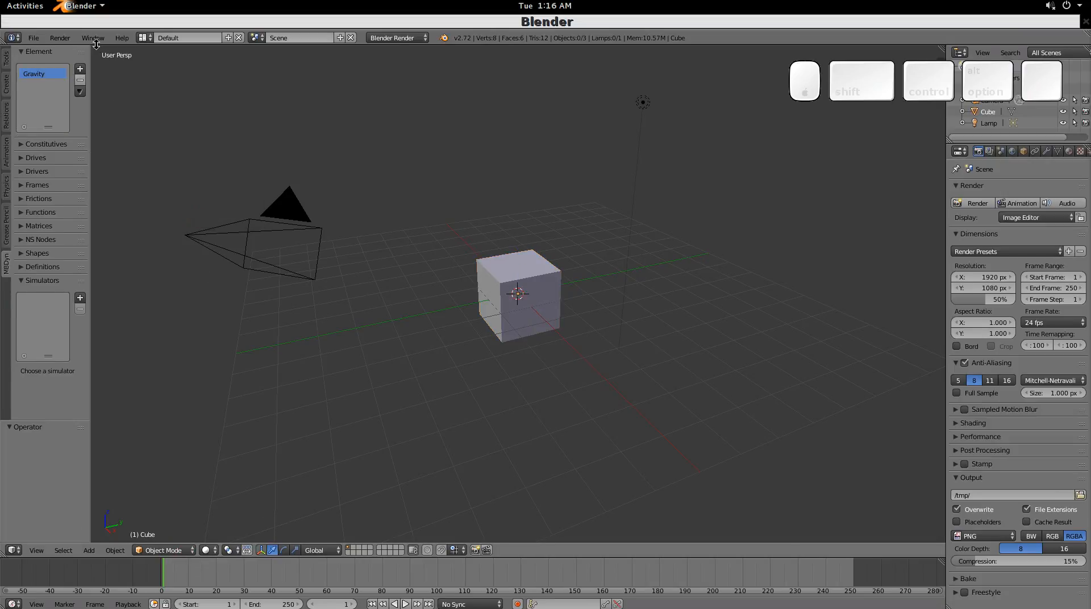
Add a Clamp joint element to the default cube.
right_click(493, 291)
click(82, 70)
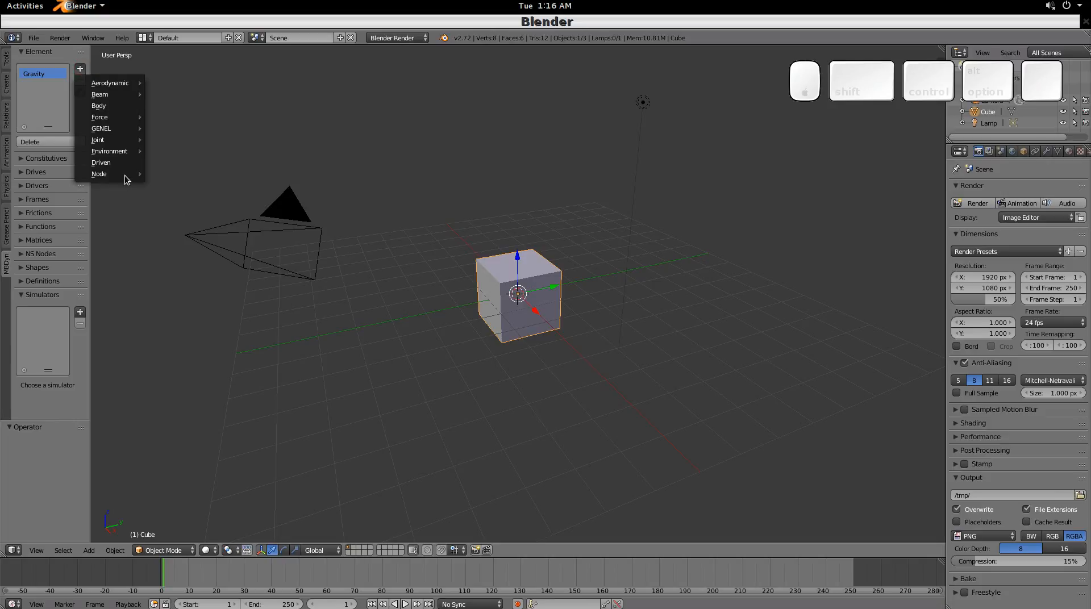
mouse_move(123, 141)
click(171, 151)
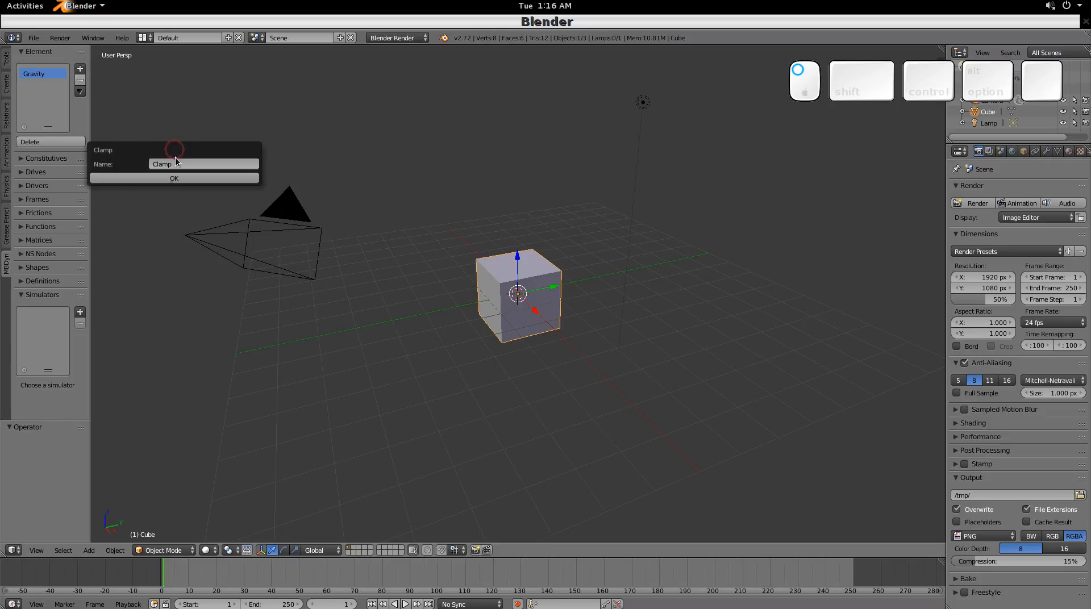
click(195, 178)
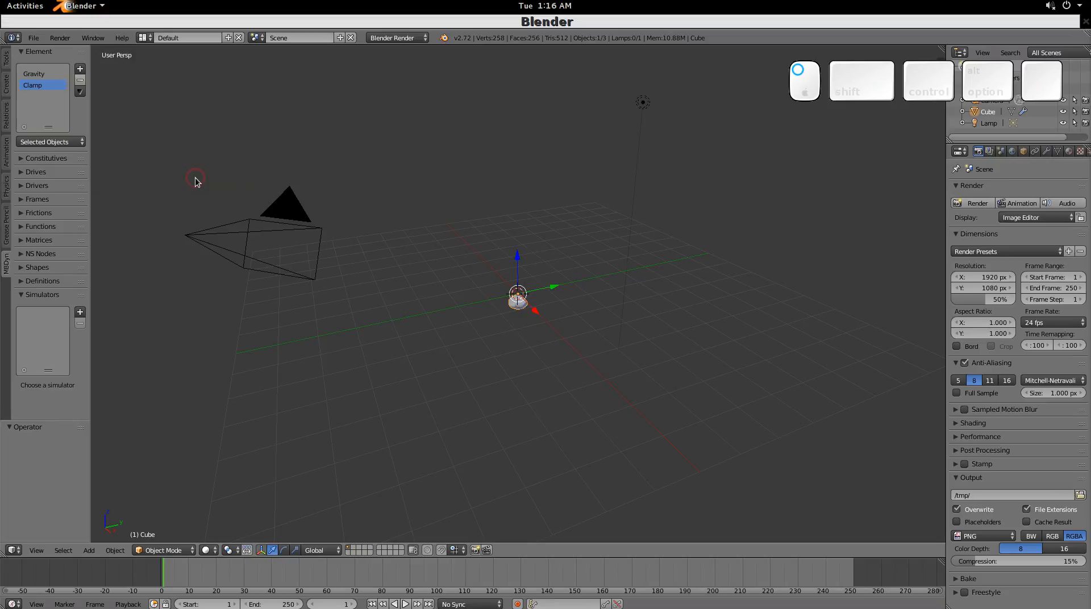
Add a Rigid offset node element to the cube and set Cube.001's X location to 1.
click(80, 68)
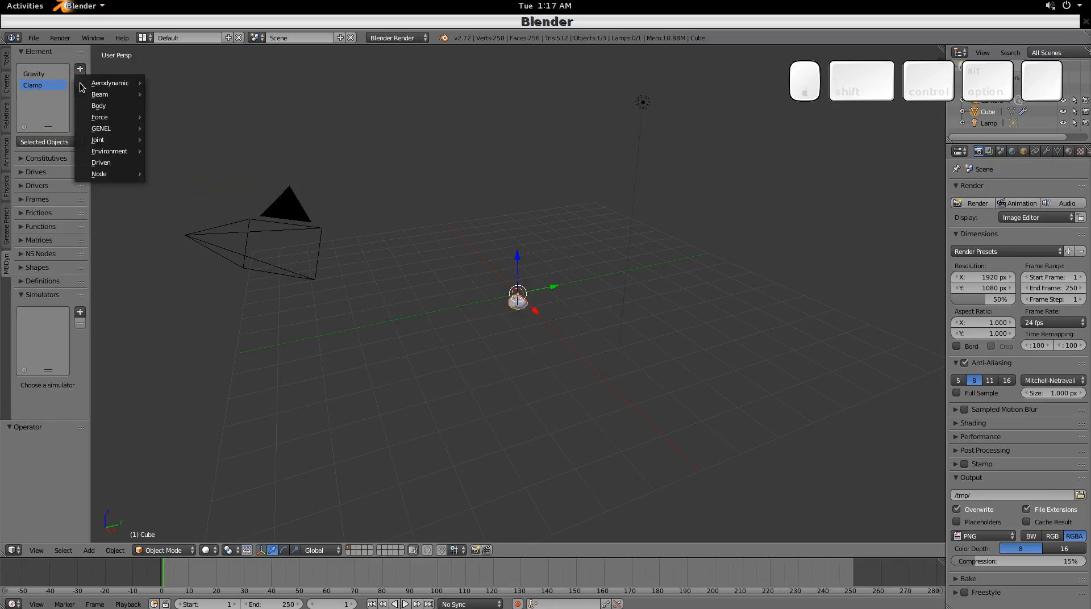
mouse_move(113, 173)
click(185, 174)
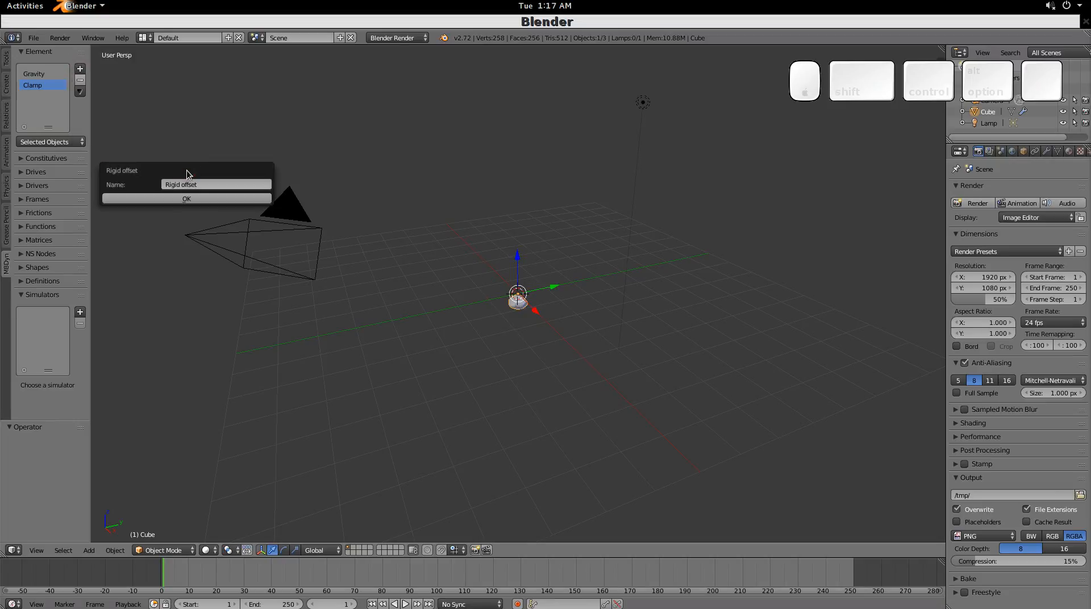
click(189, 199)
shift+drag(174, 240, 179, 241)
click(169, 239)
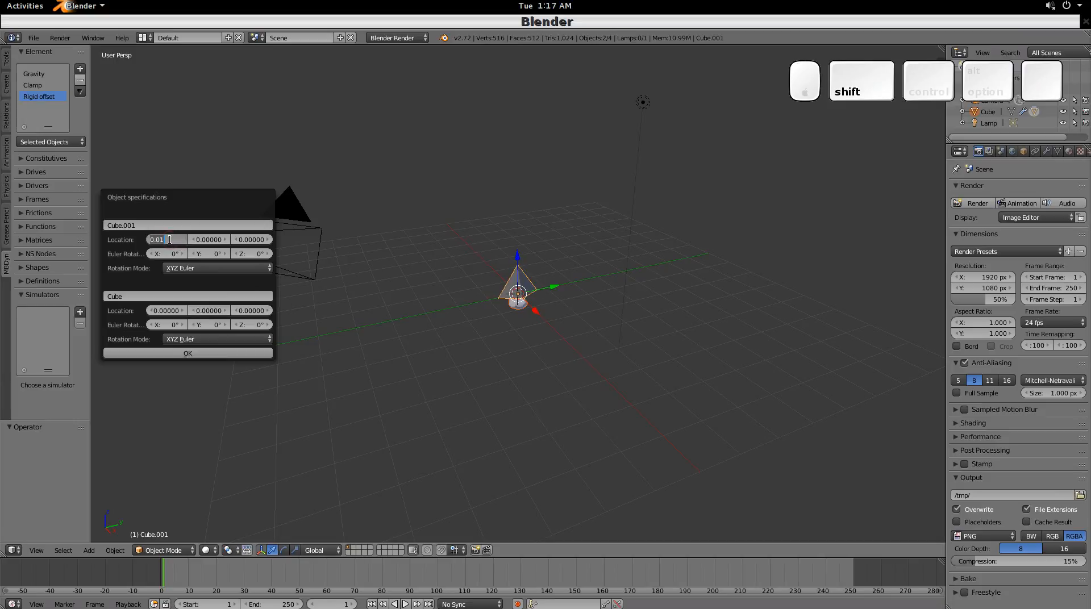
text(1)
key(Return)
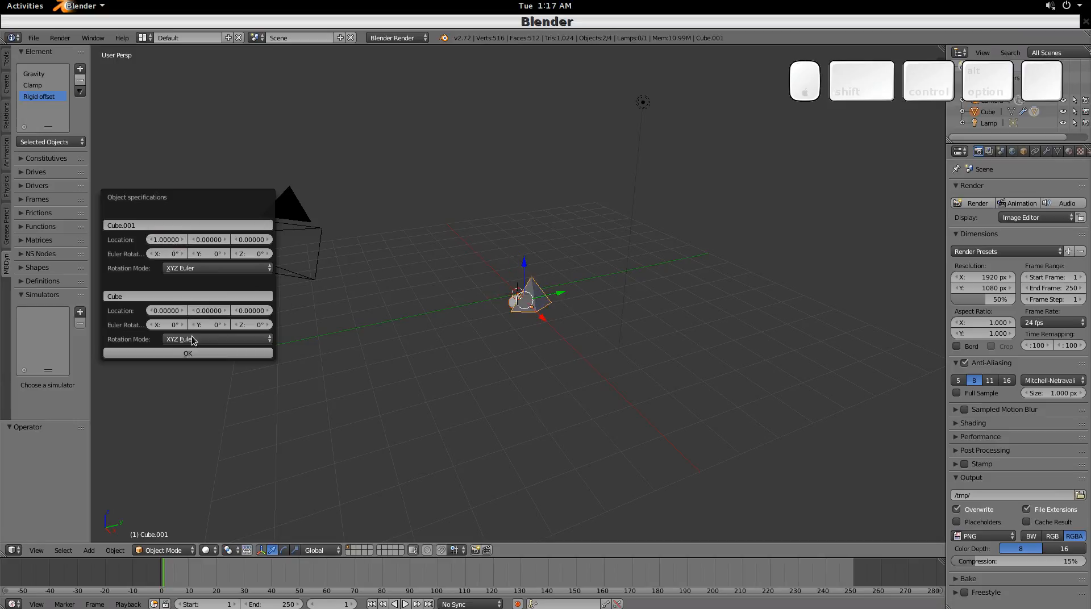
click(193, 353)
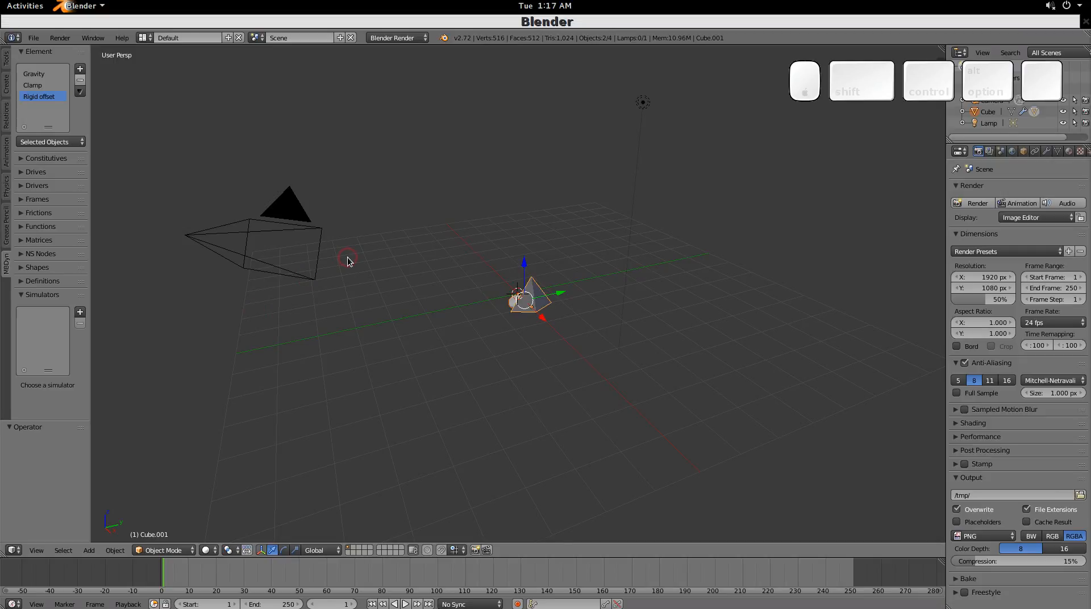
With nothing selected in the front orthographic view, start a Body element with a new 3x3 matrix of the Diagonal subtype.
key(KP_1)
key(KP_5)
scroll(523, 299, up, 7)
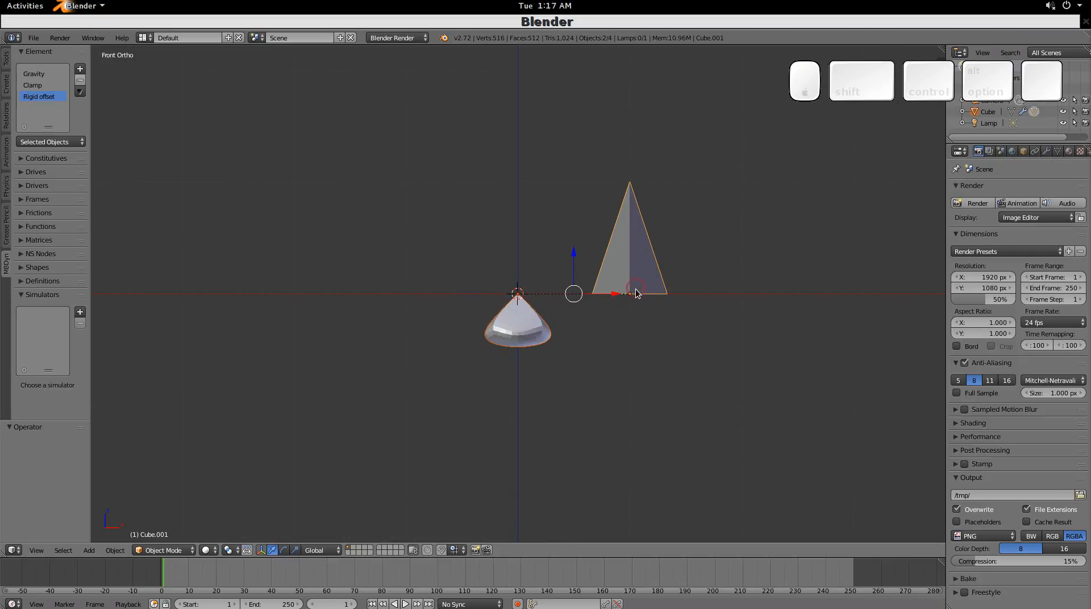
key(a)
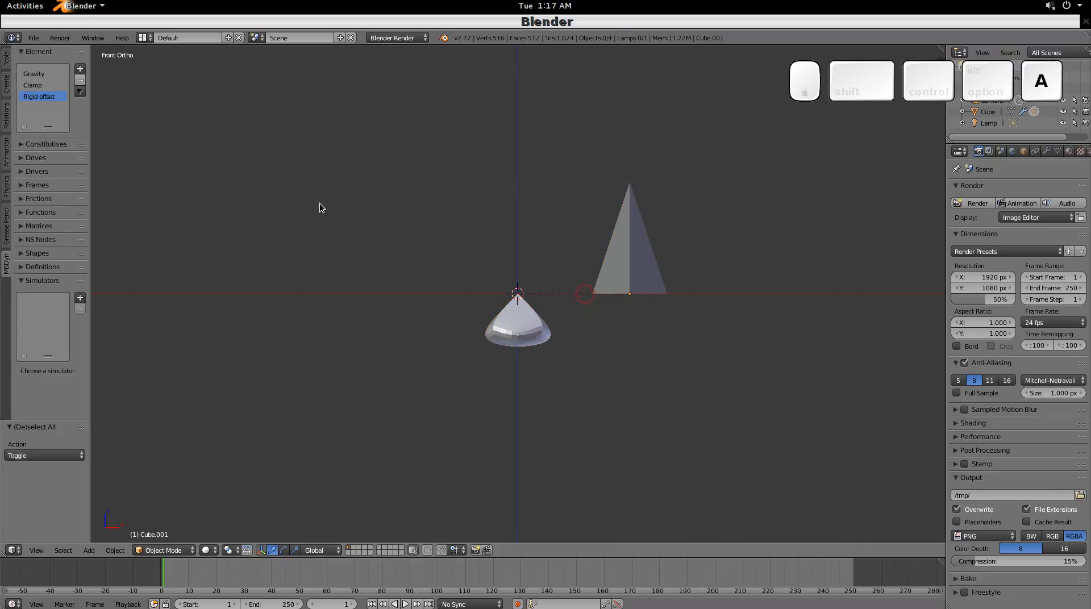
click(80, 69)
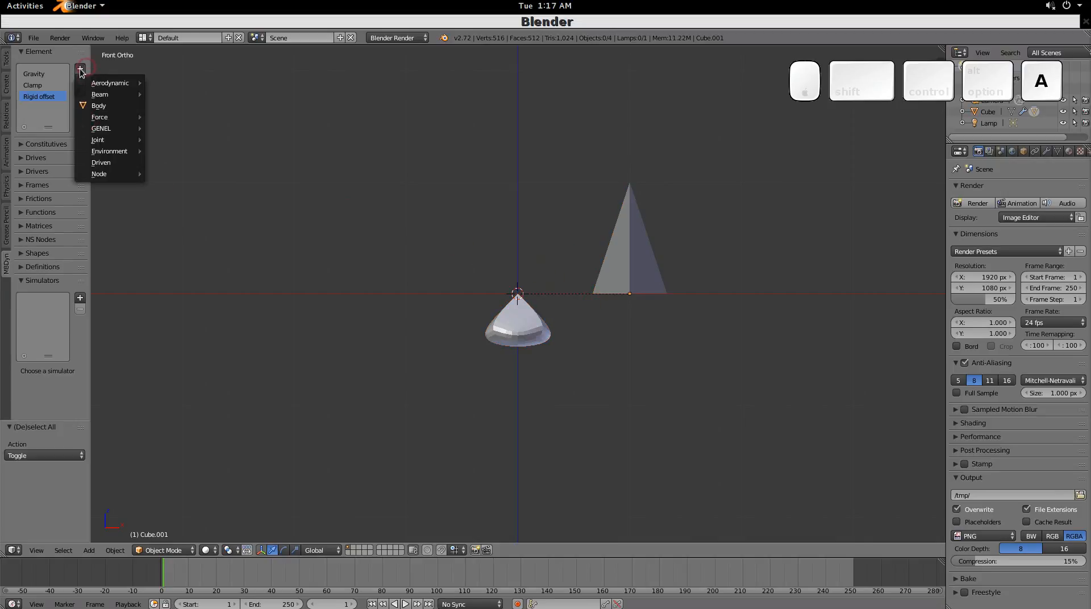
click(98, 108)
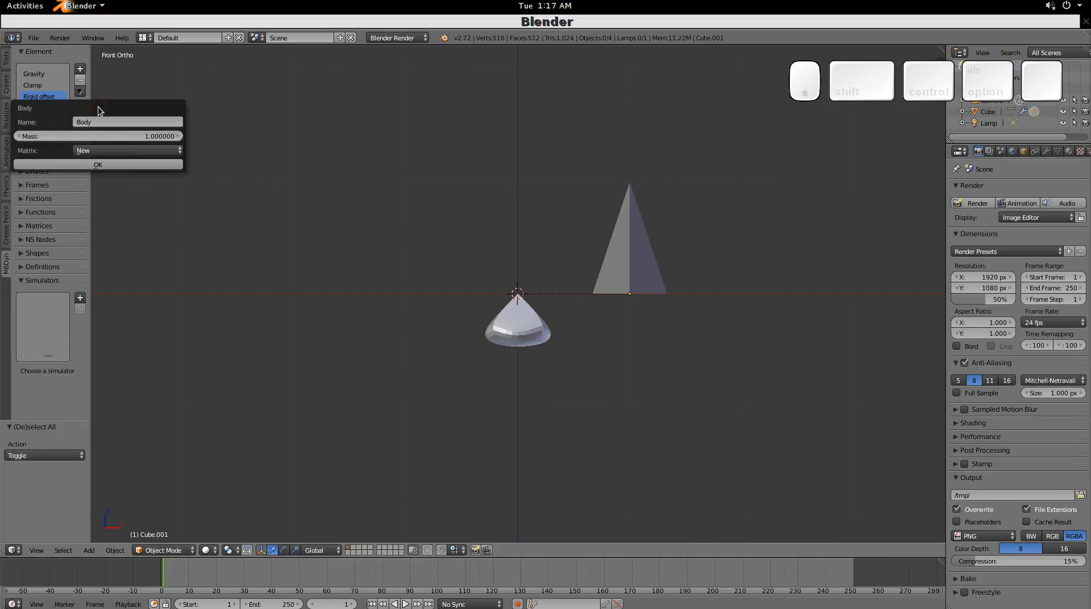
click(121, 150)
click(119, 136)
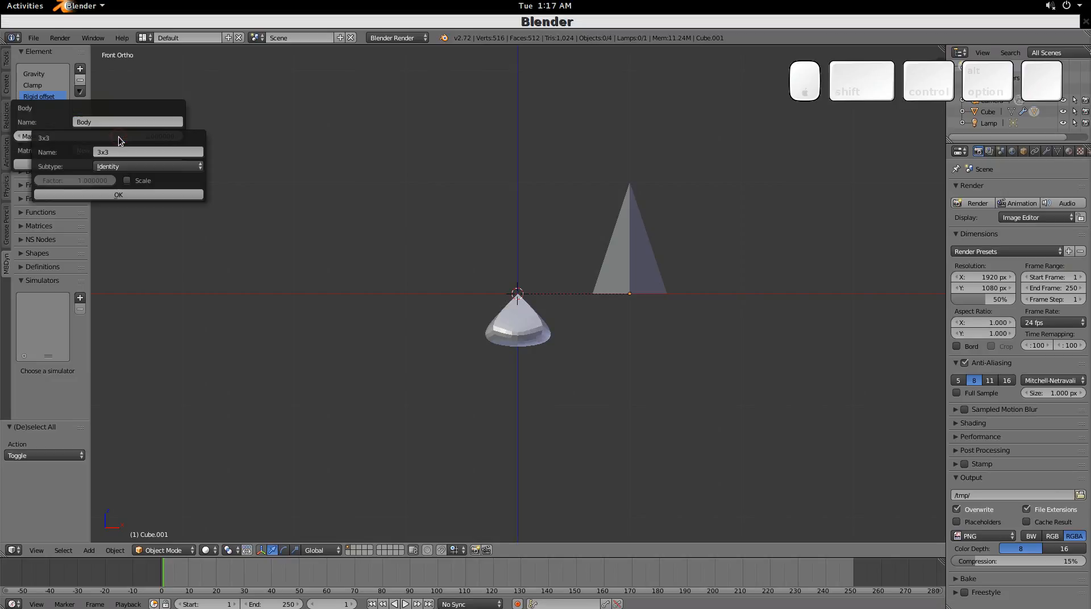
click(121, 166)
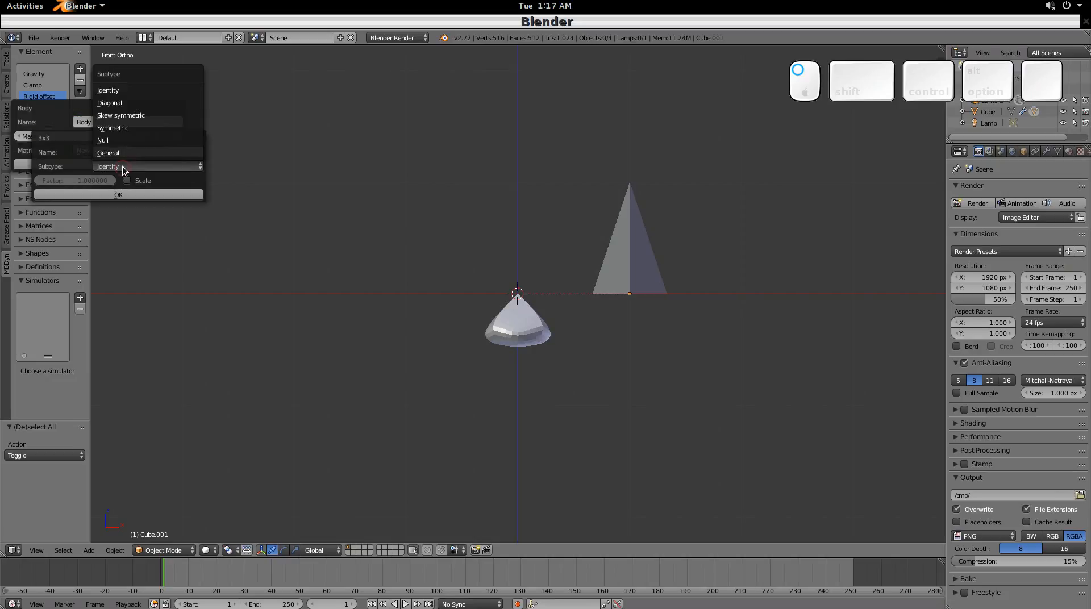
click(138, 107)
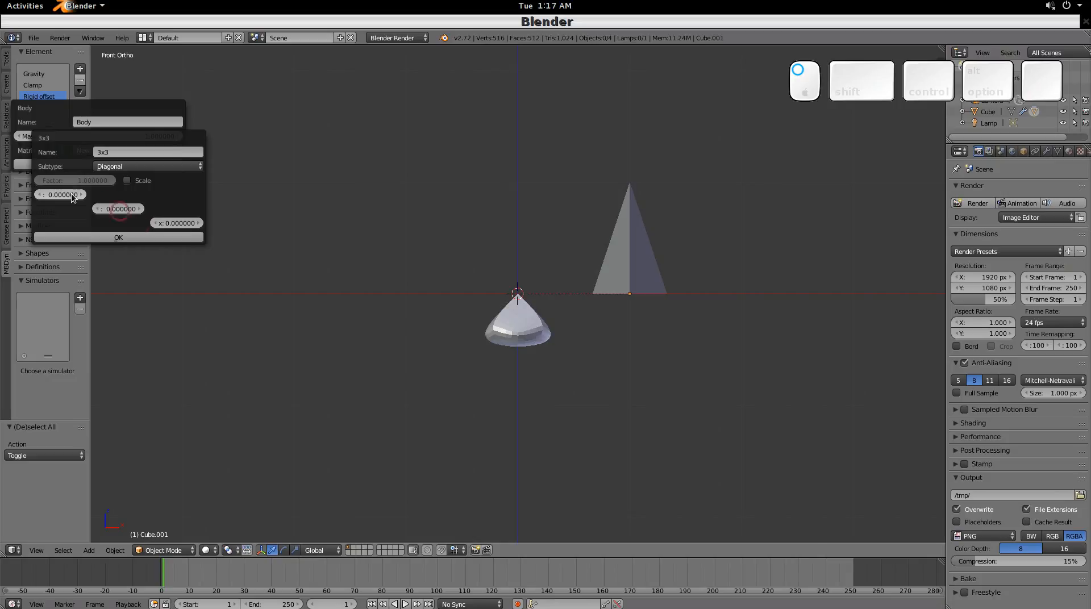
Set the matrix diagonal to 1, 0.1 and 0.01, and create the body at its default location.
key(Return)
key(Return)
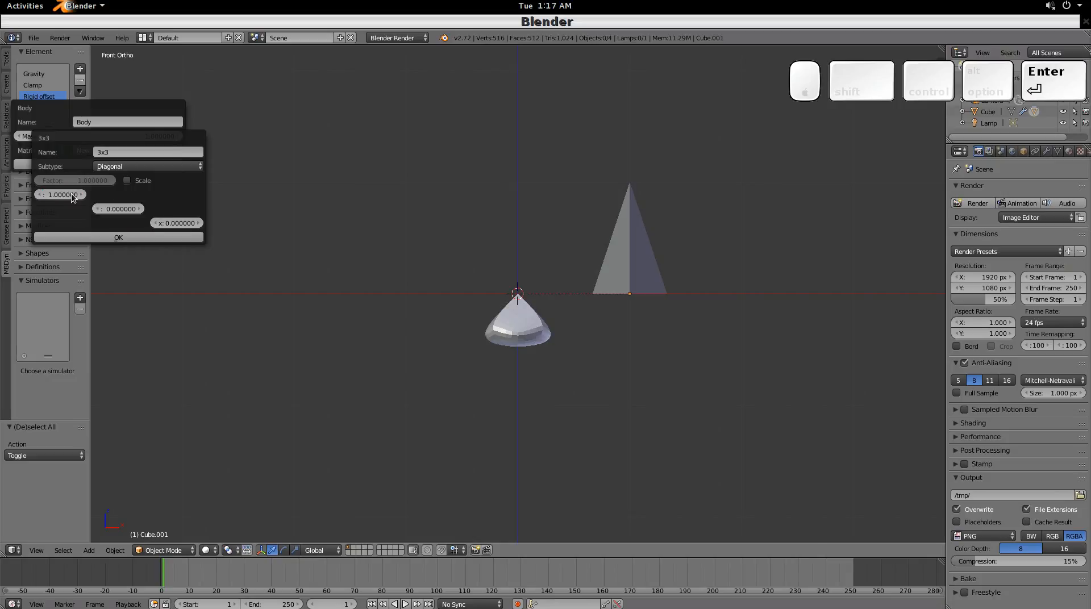
click(121, 210)
text(0.1)
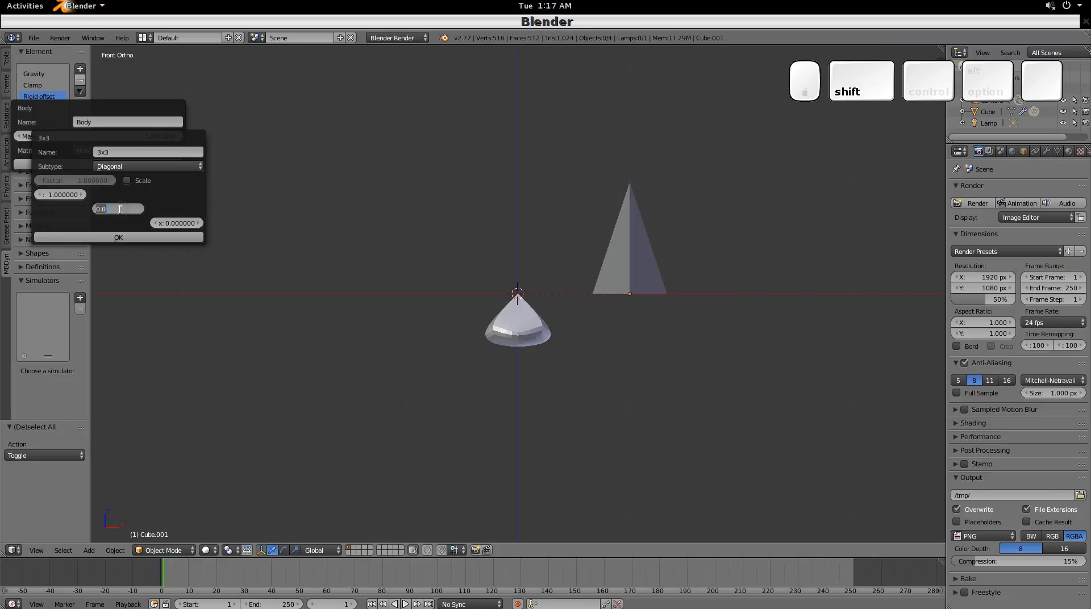
key(Return)
key(shift)
click(178, 223)
text(0.01)
key(Return)
click(156, 238)
click(122, 165)
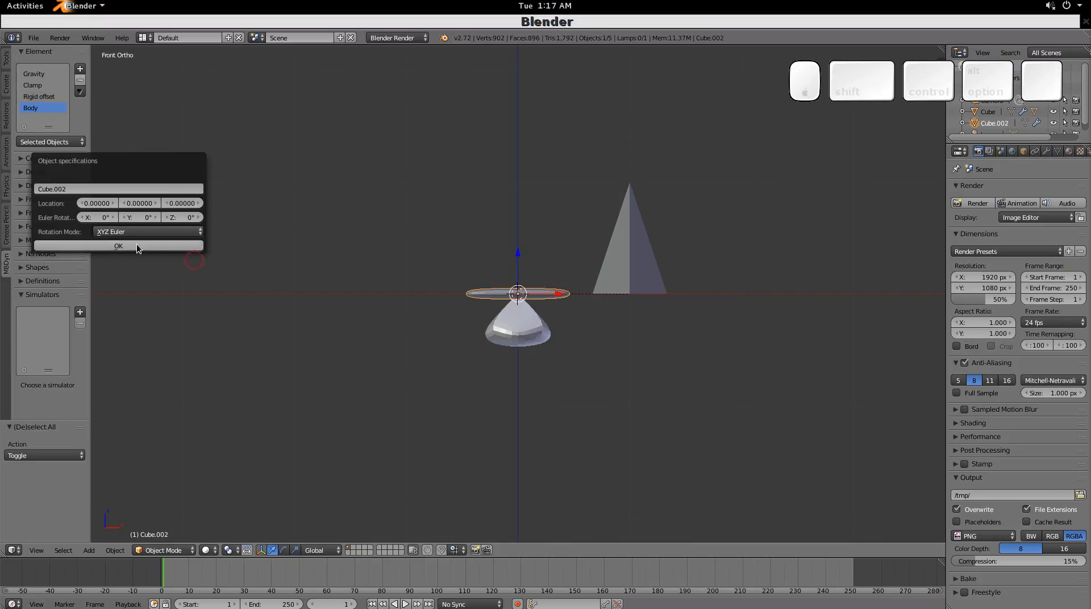
click(136, 246)
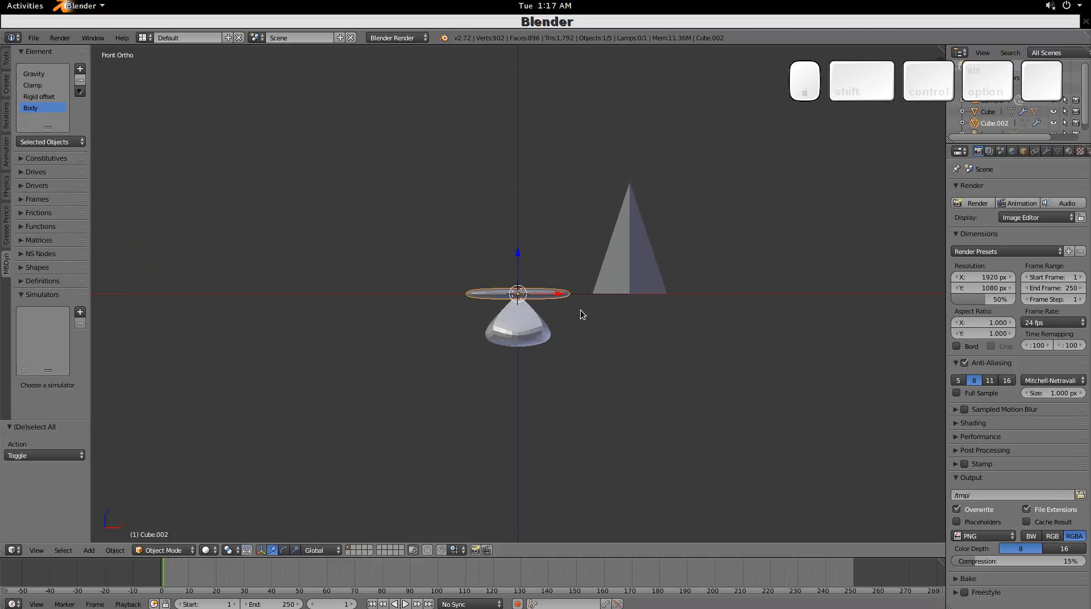
Move the body 1 unit along X and rotate it 45° with the 3D cursor as pivot point.
text(g)
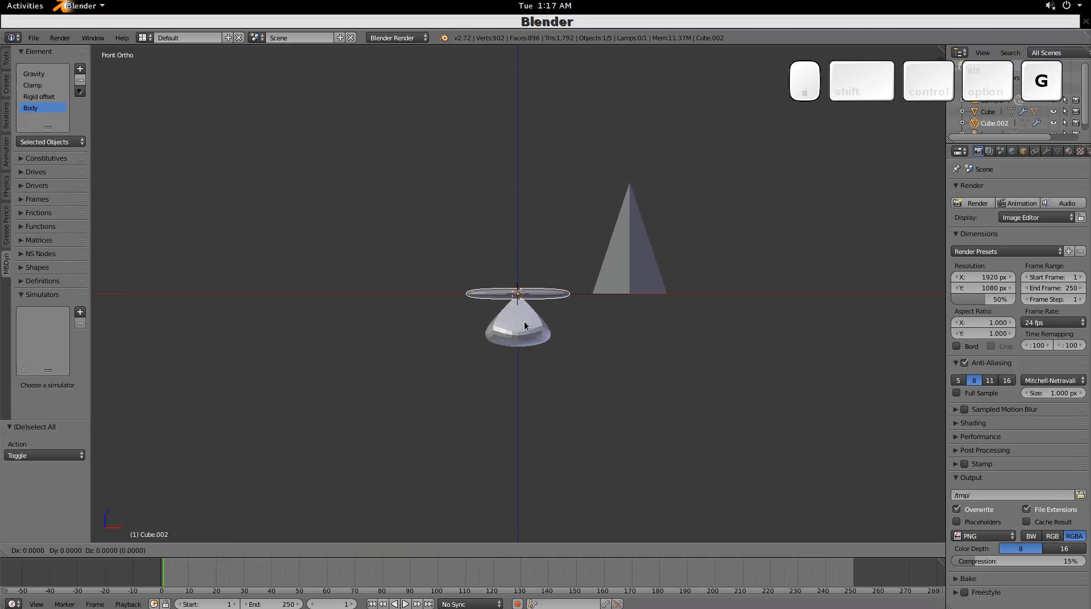
text(x1)
key(Return)
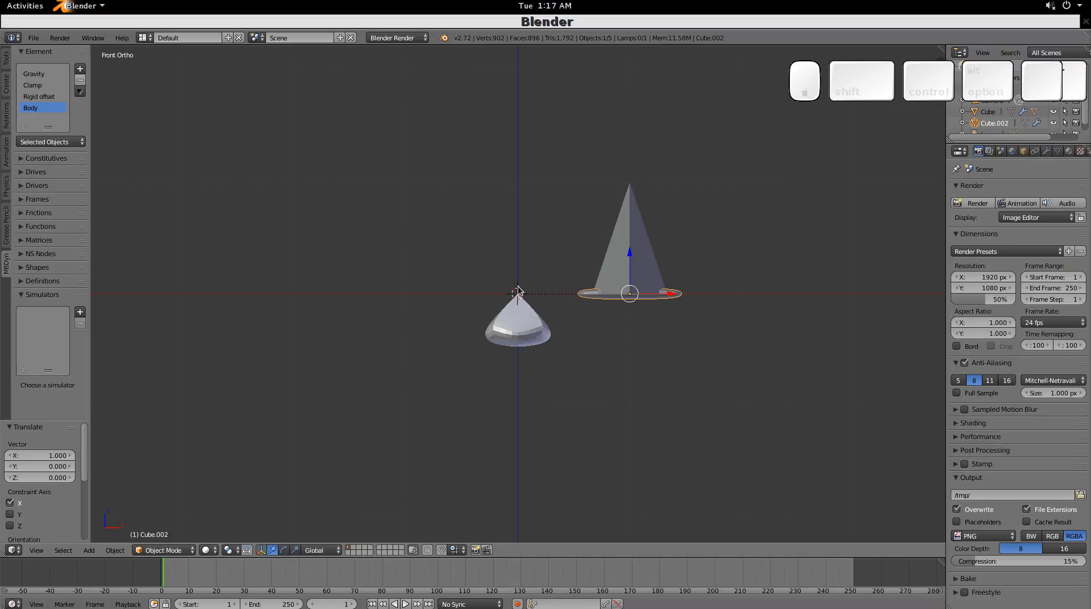
click(230, 551)
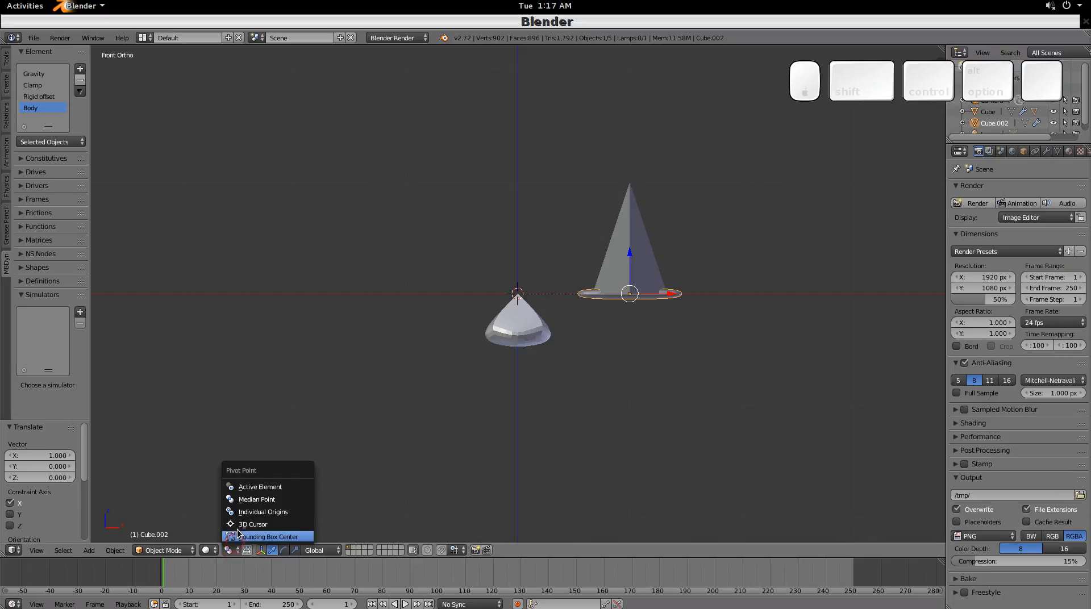
click(244, 524)
key(r)
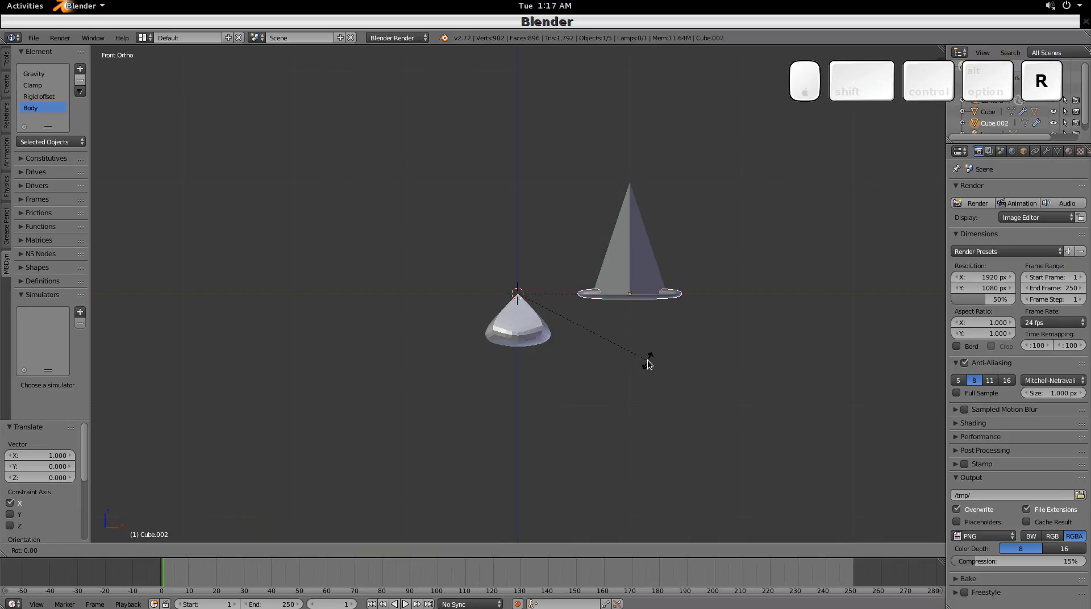
key(5)
key(Return)
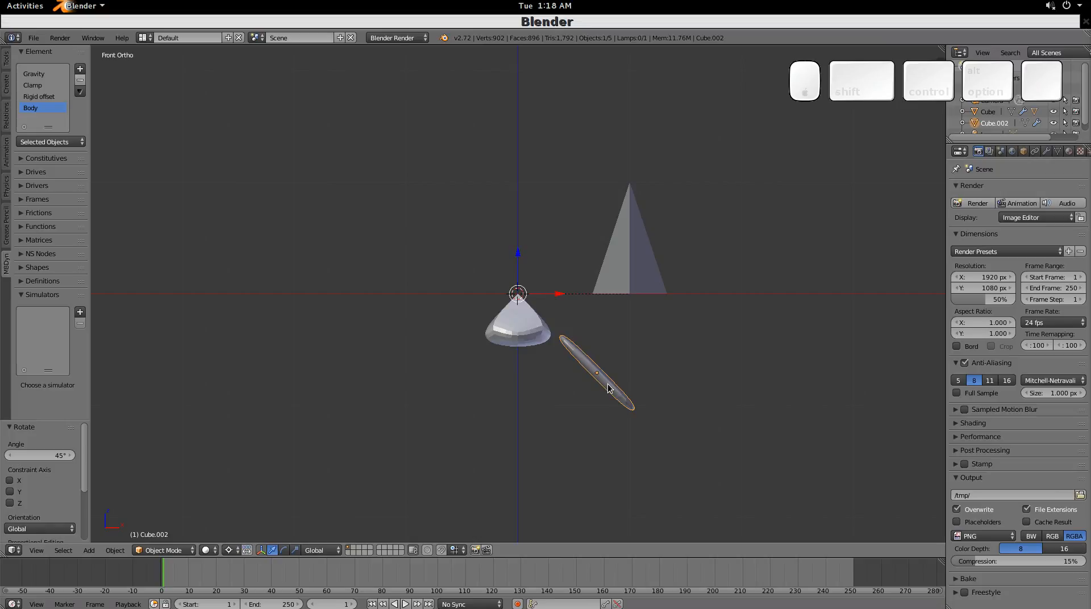
Set the pivot point to Individual Origins, clear the body's rotation and rotate it by -90°.
click(228, 552)
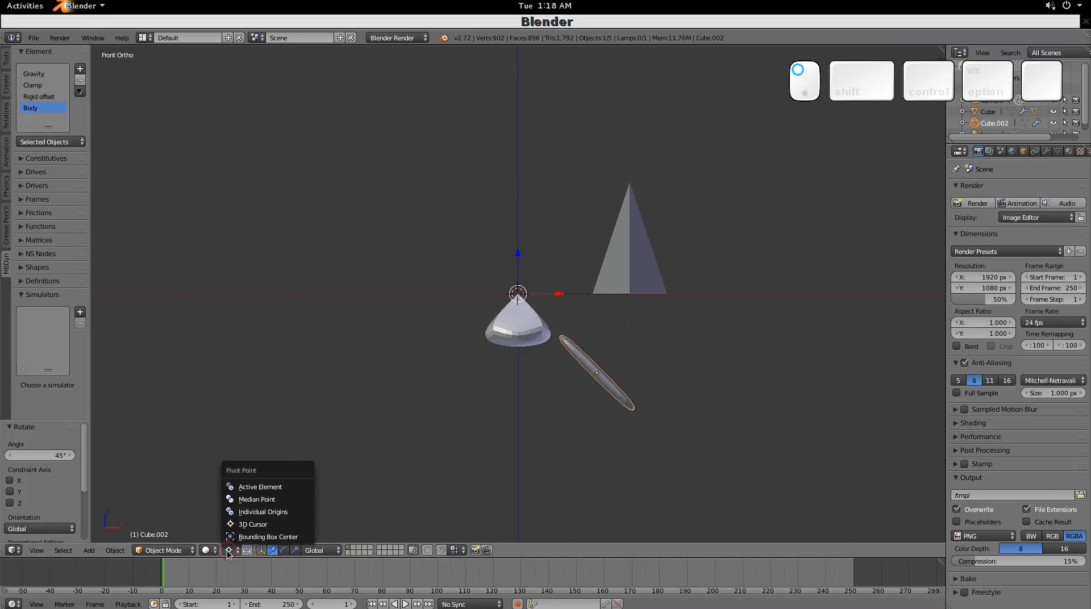
click(263, 512)
key(alt+r)
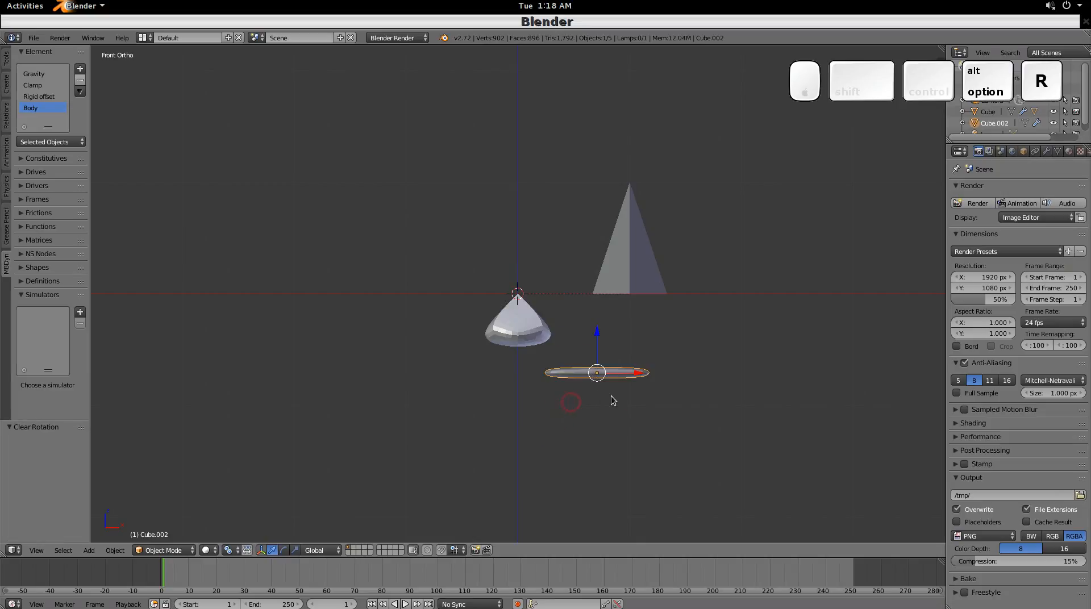
text(r-90)
key(Return)
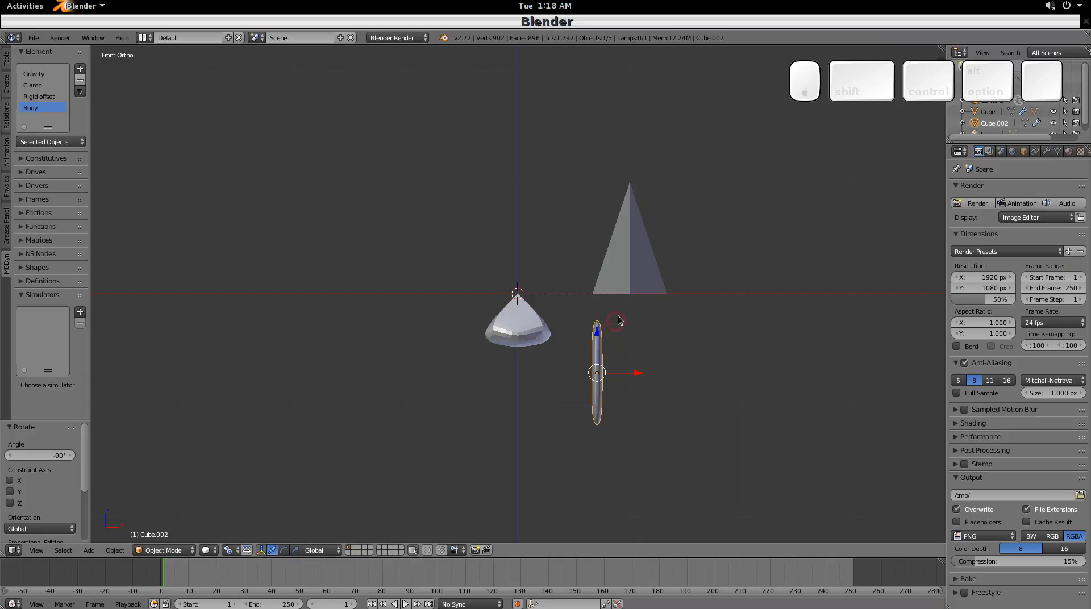
Rotate the body a further 22.5° about its own origin.
key(r)
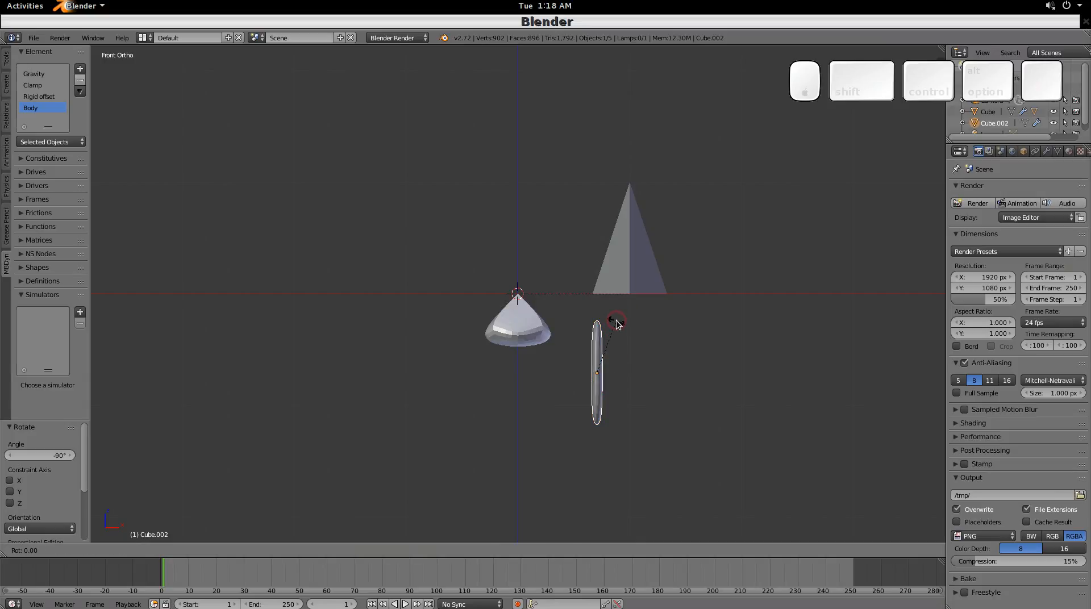
text(22)
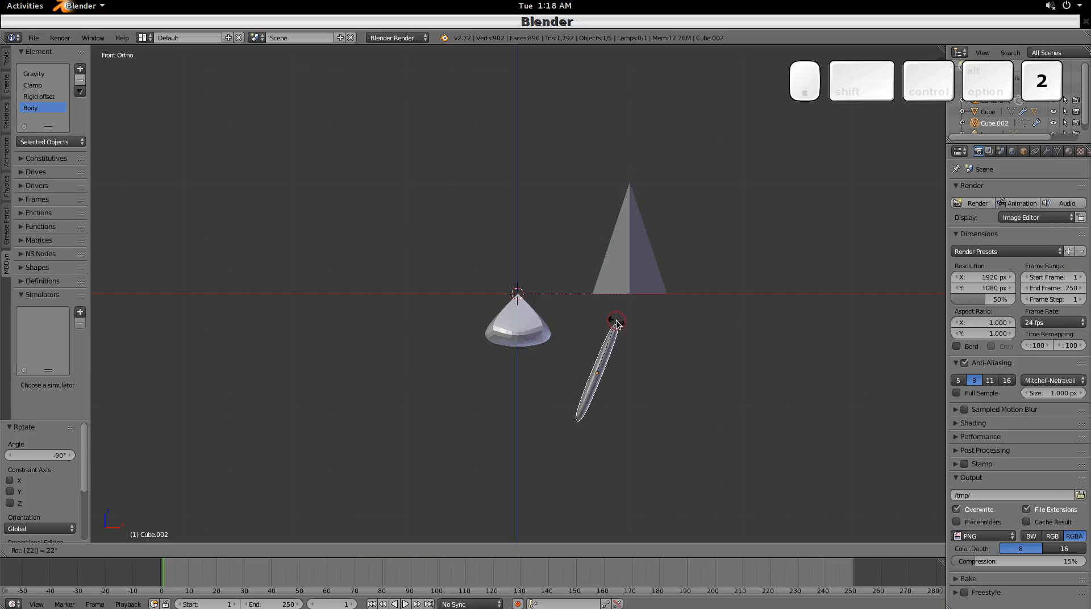
text(.5)
key(Return)
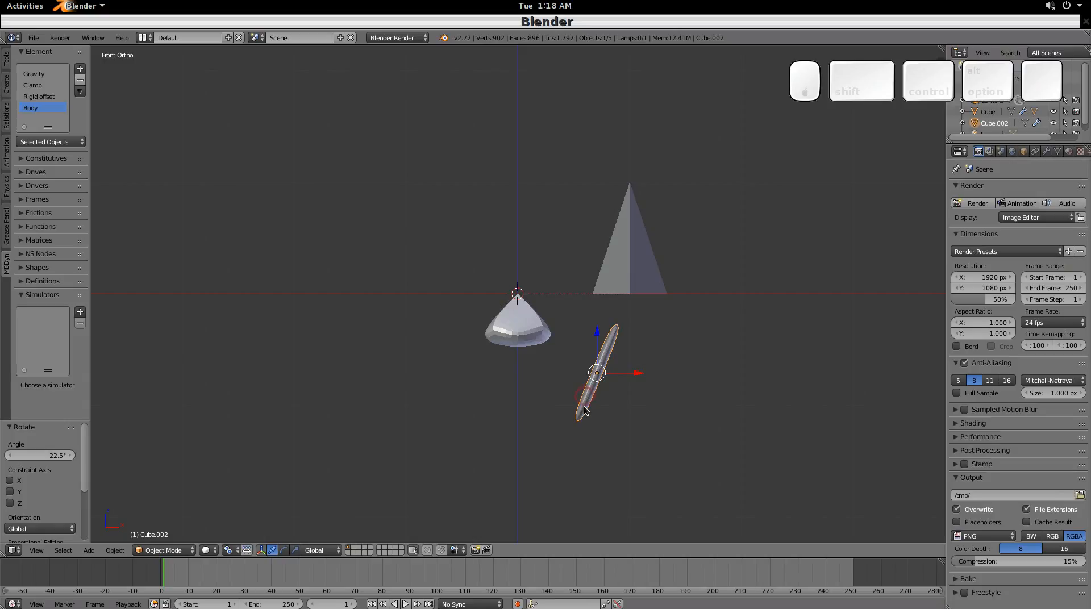
Snap the 3D cursor to the midpoint between the body and the cone-shaped Cube.001, and snap the body to the cursor.
shift+right_click(641, 267)
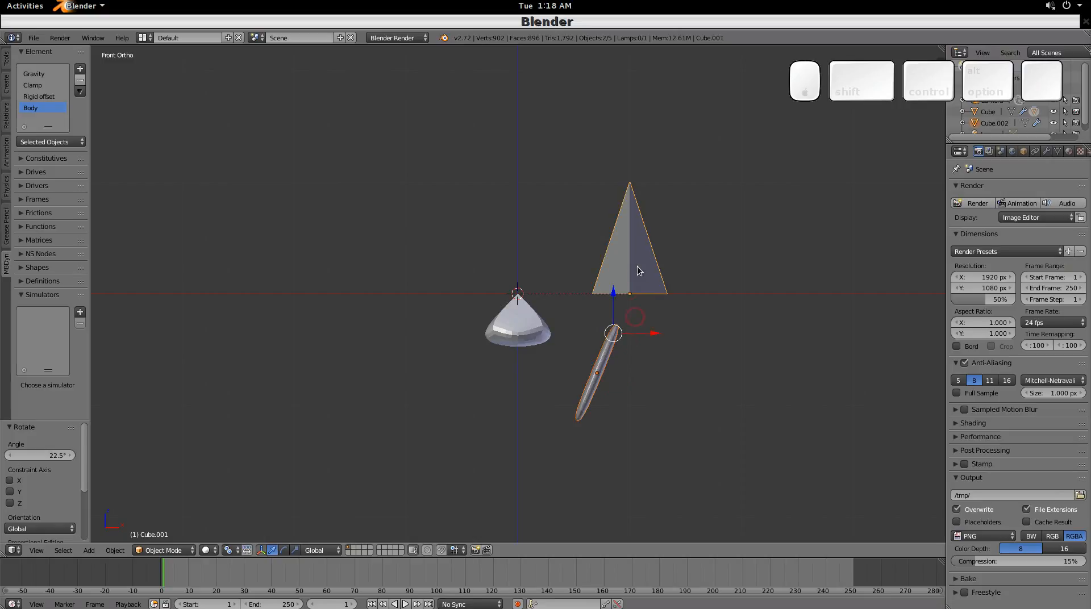
click(229, 550)
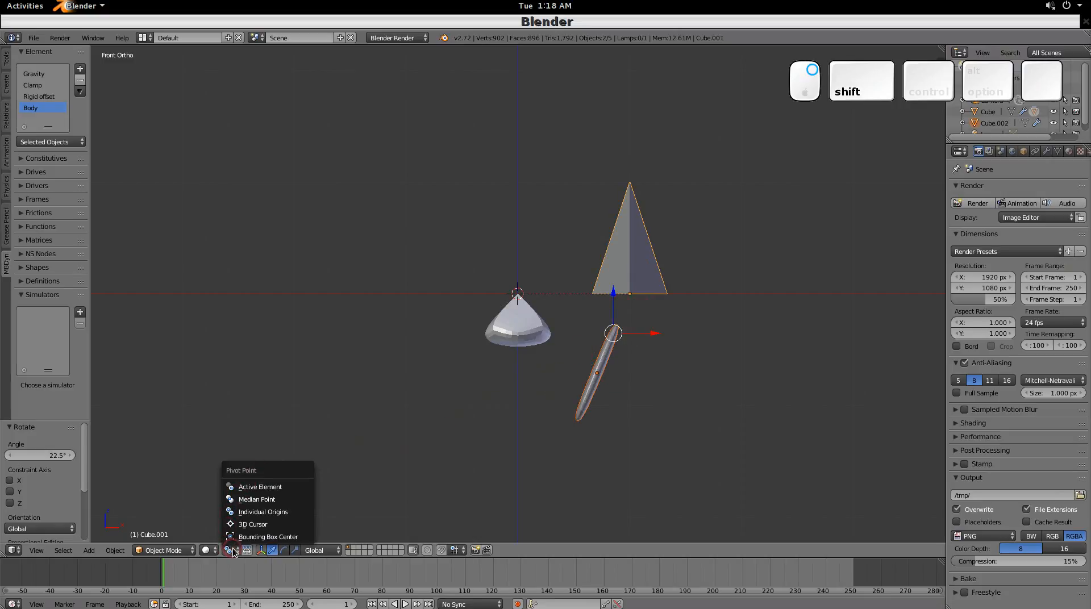
key(shift+s)
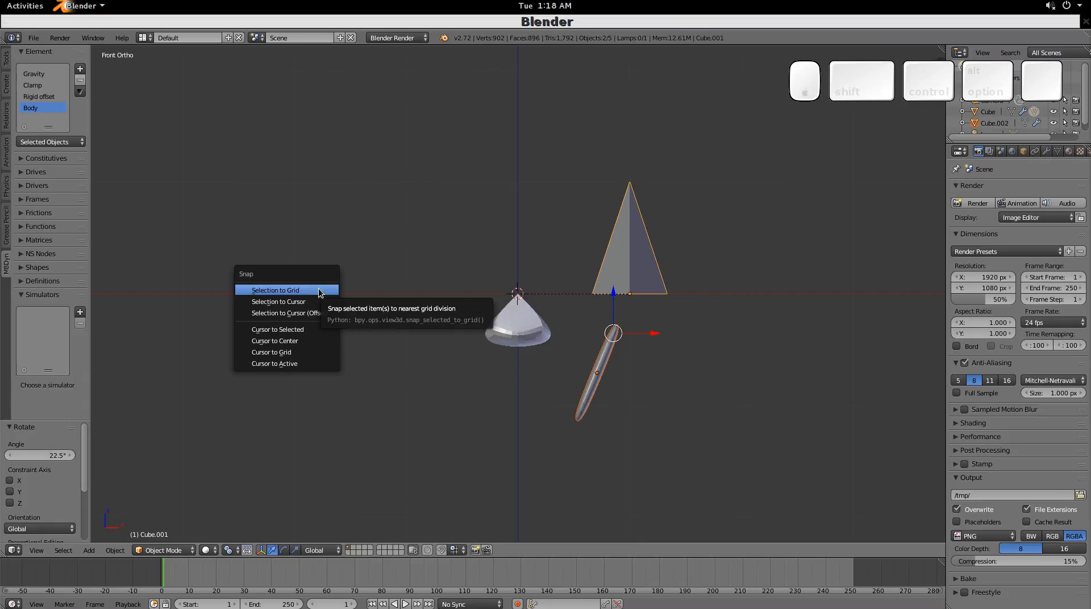
click(306, 332)
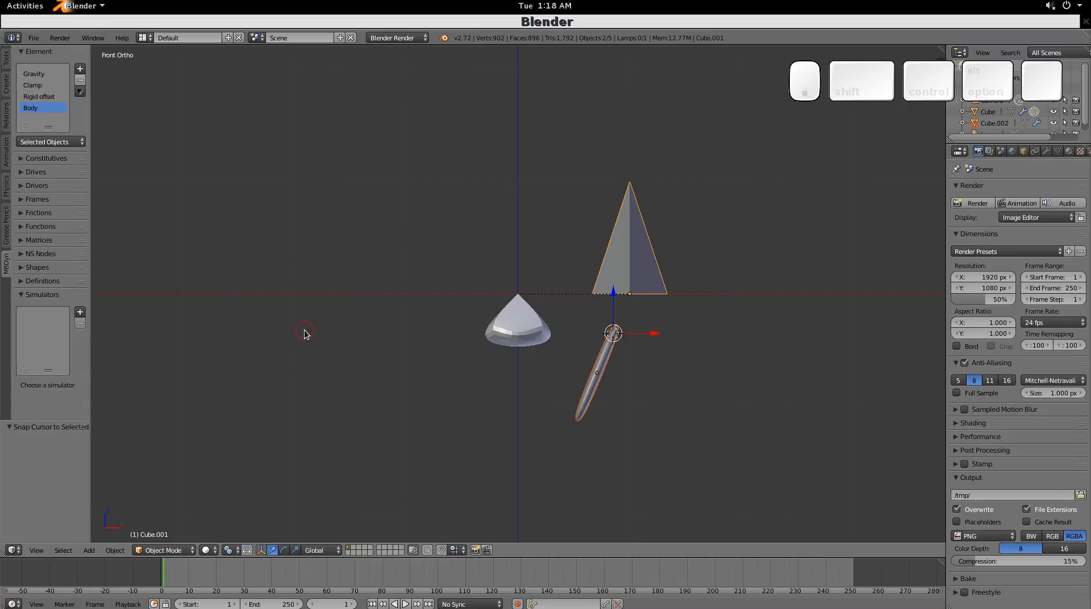
right_click(606, 370)
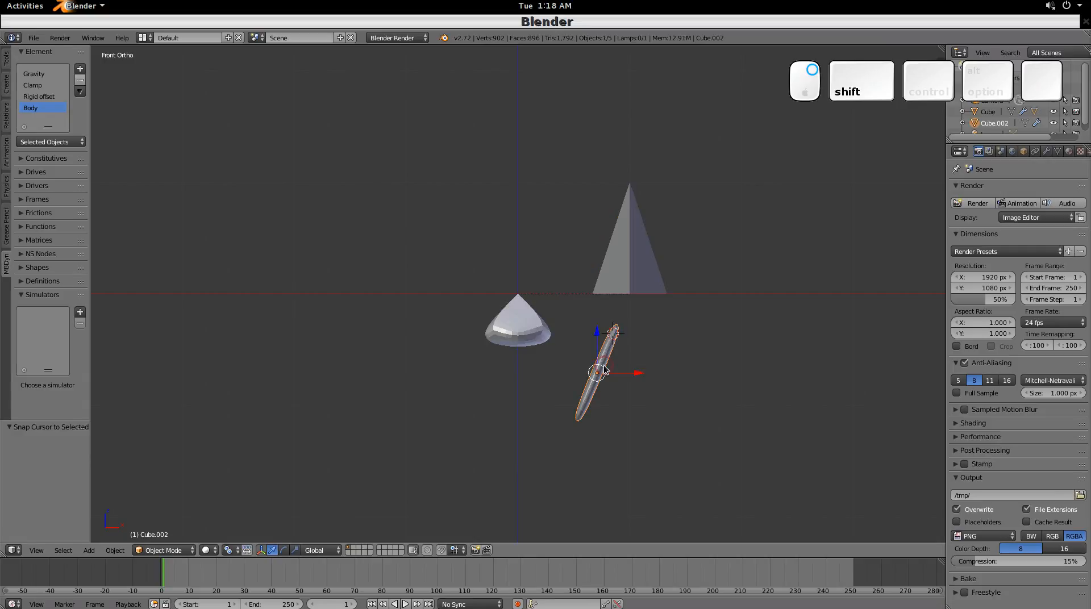
key(shift+s)
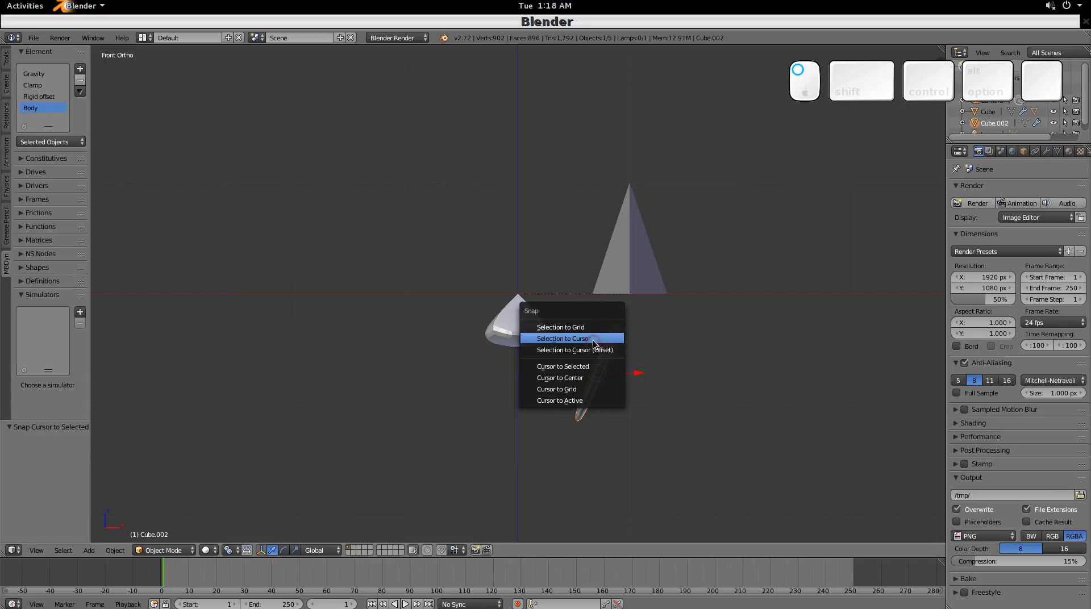
click(593, 339)
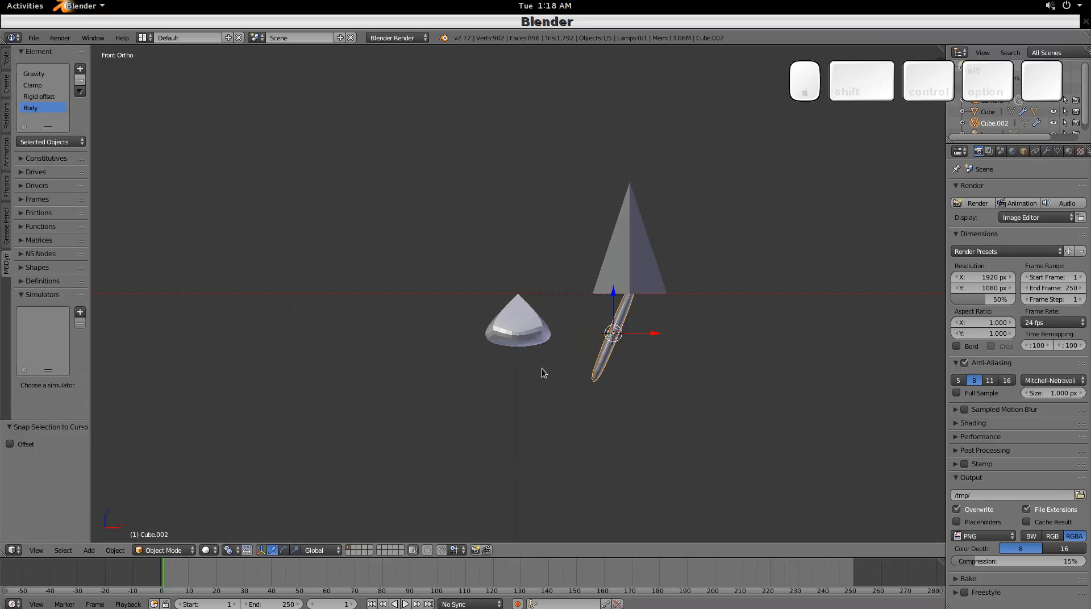
Add a Spherical hinge joint between the body and Cube.001 with the default settings.
shift+right_click(618, 271)
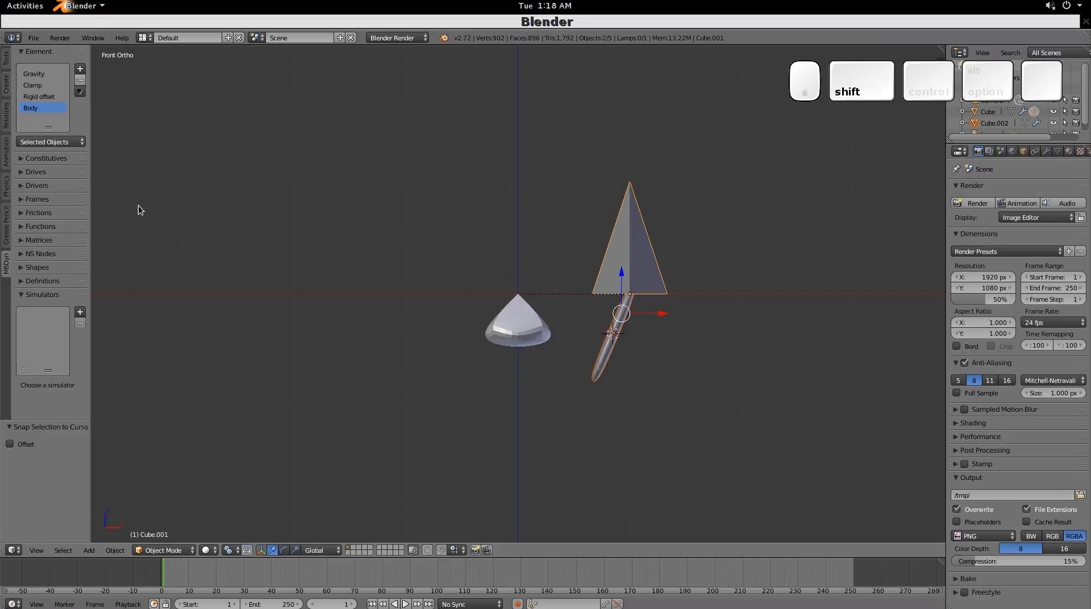
click(80, 68)
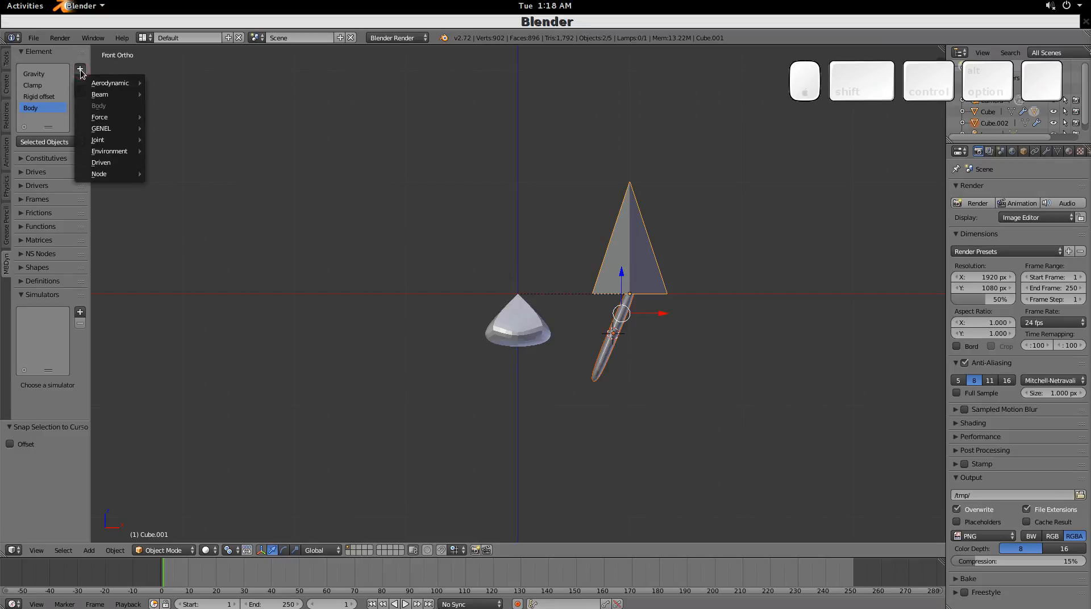
mouse_move(114, 140)
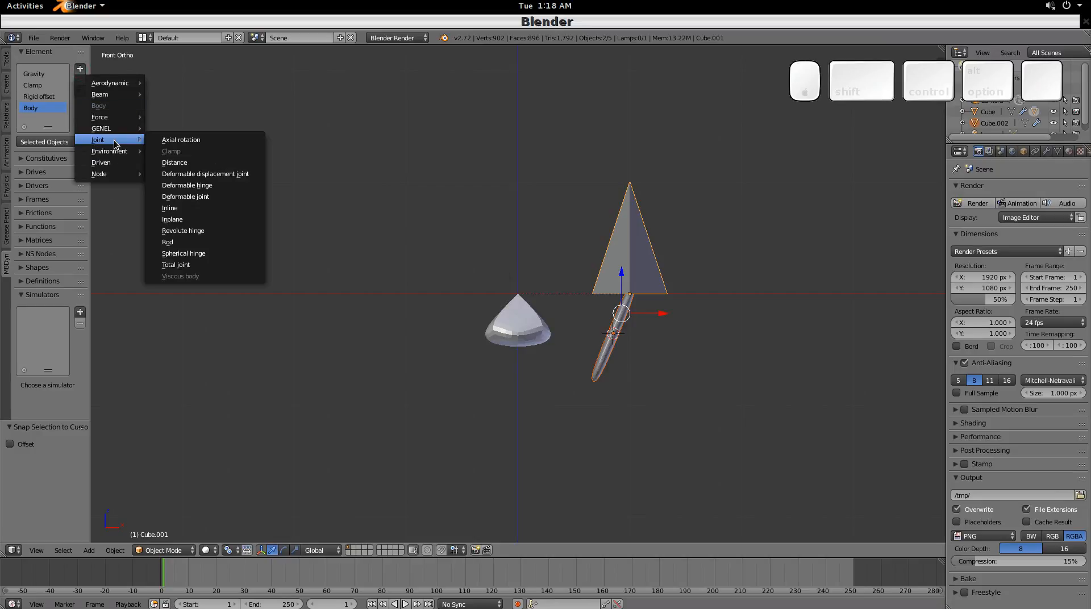
click(201, 252)
click(202, 278)
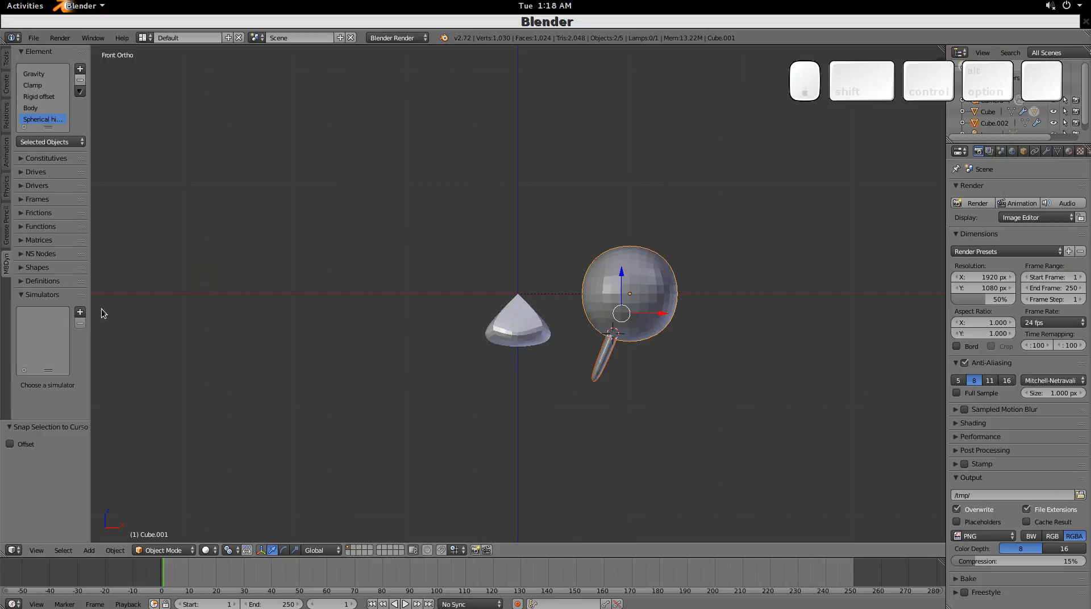
Create an Initial value simulator with its default settings and save the file as untitled.blend.
click(81, 312)
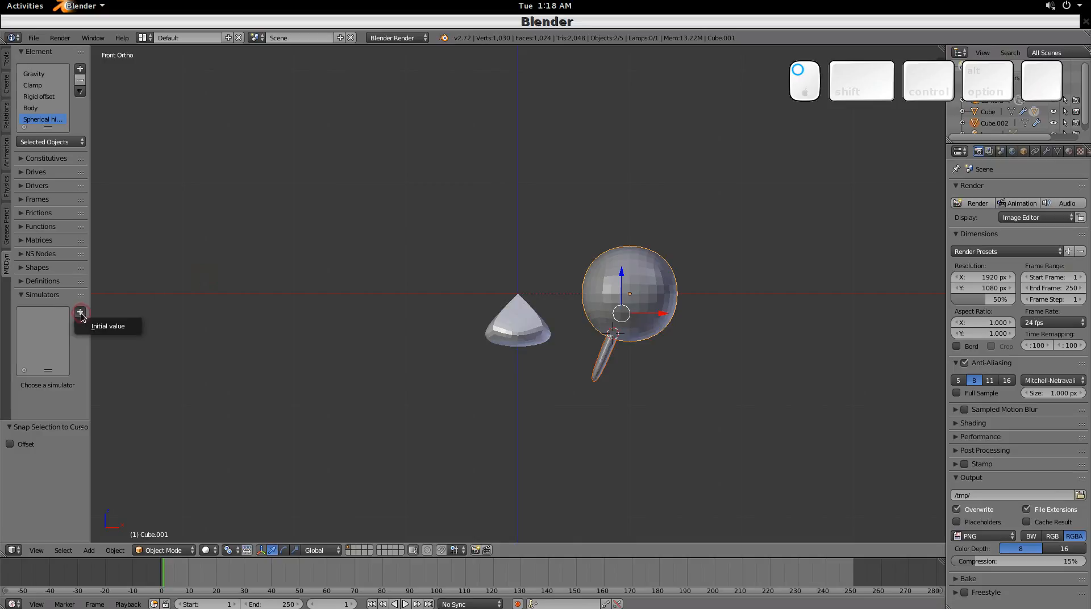
click(94, 326)
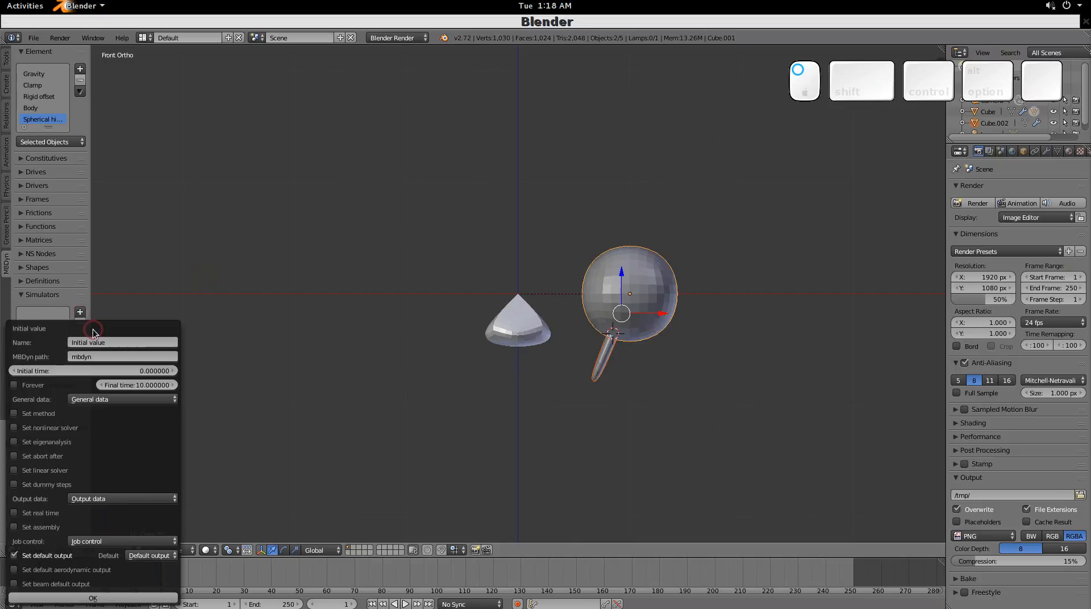
click(108, 598)
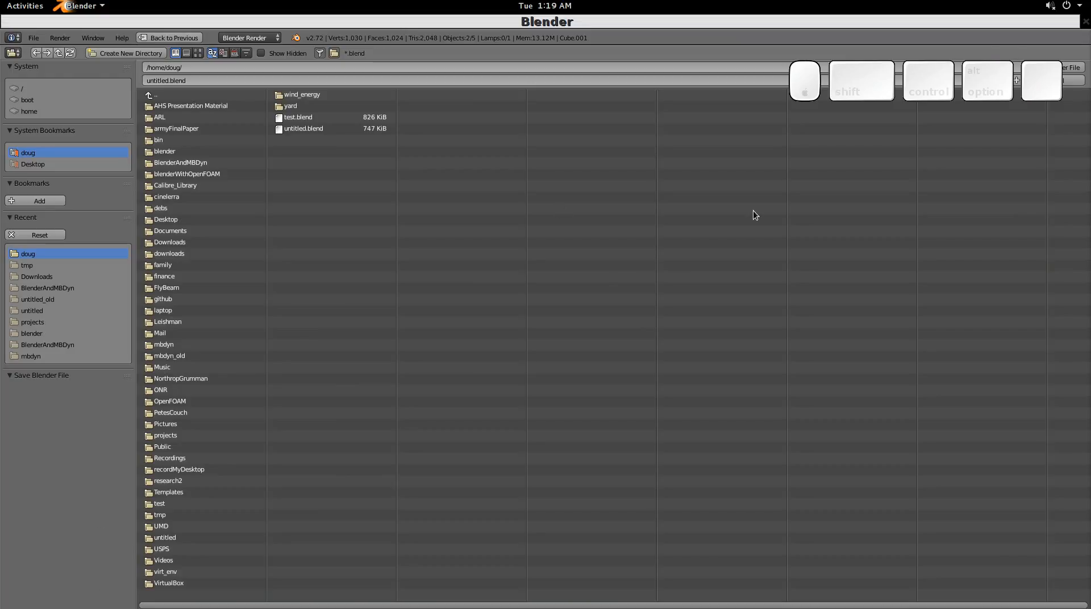
click(1075, 74)
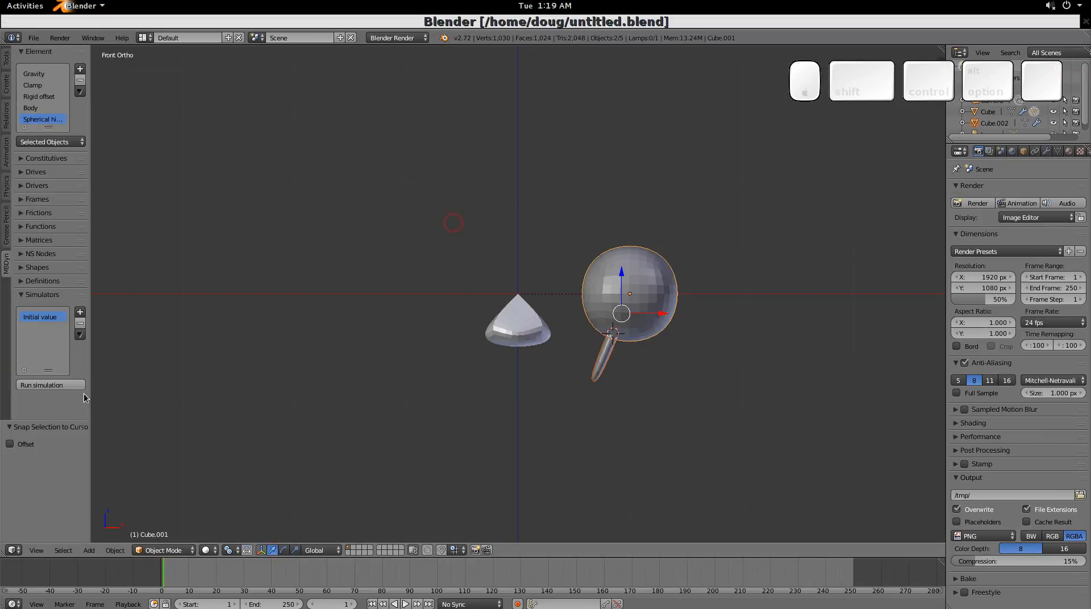
Run the simulation, animating the objects with 100 steps between animation frames, and preview the playback.
click(40, 384)
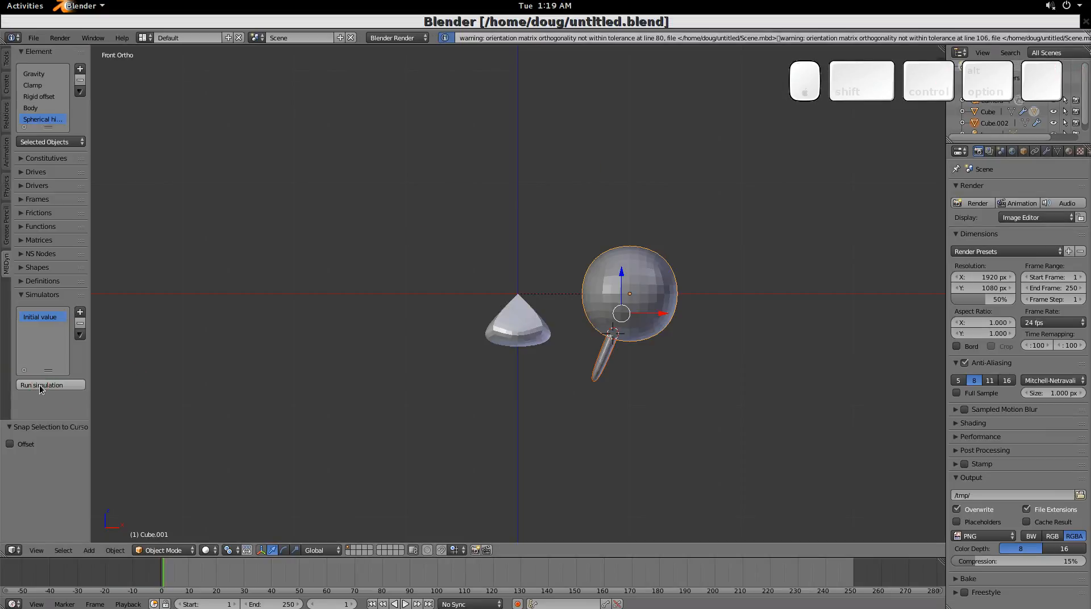
shift+click(122, 429)
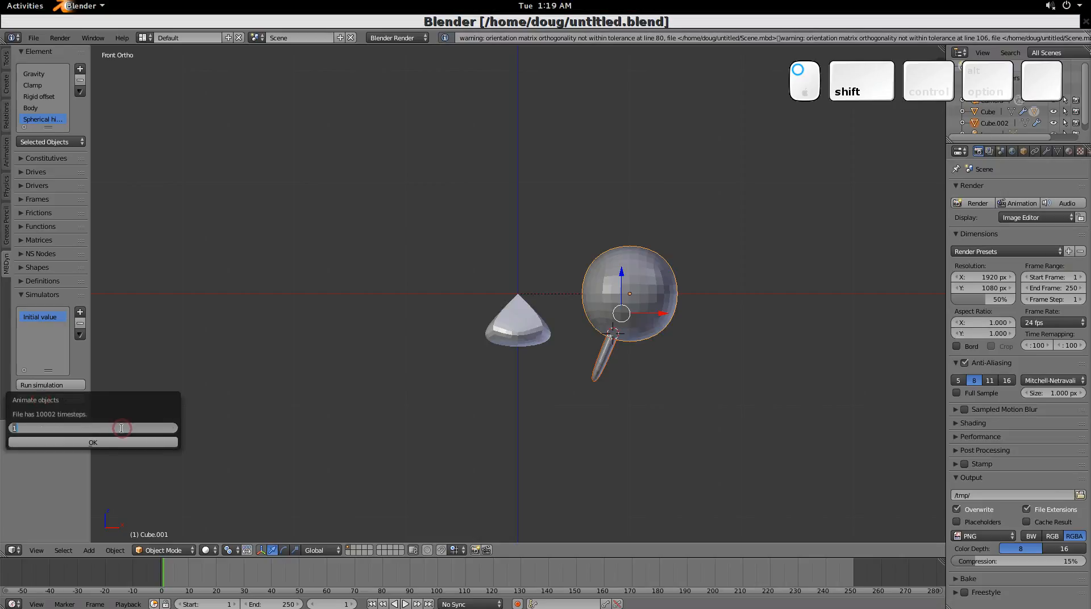
text(100)
key(KP_Enter)
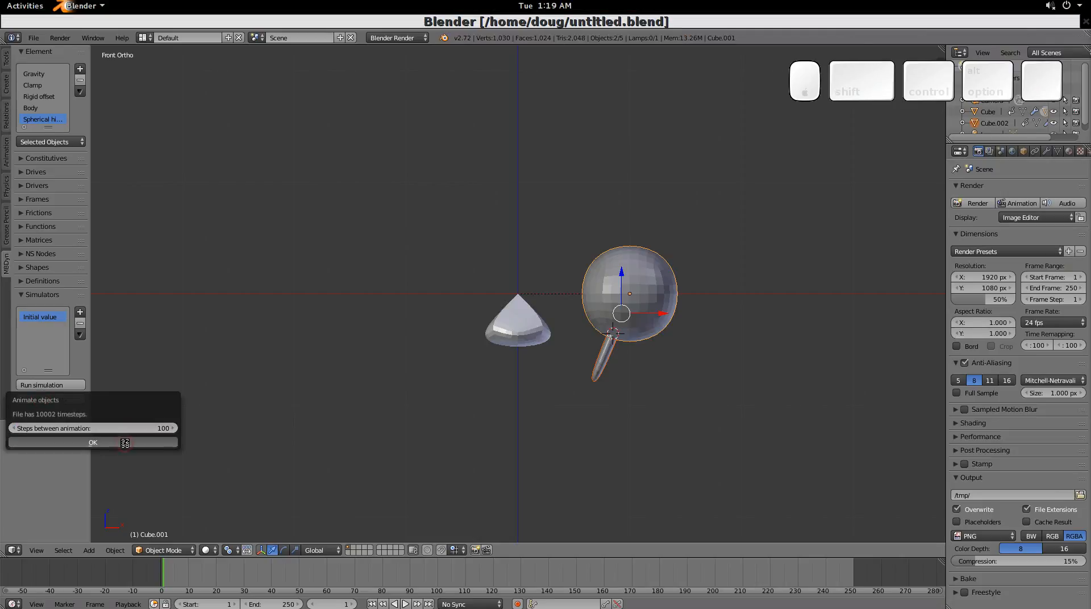
click(124, 442)
key(alt+a)
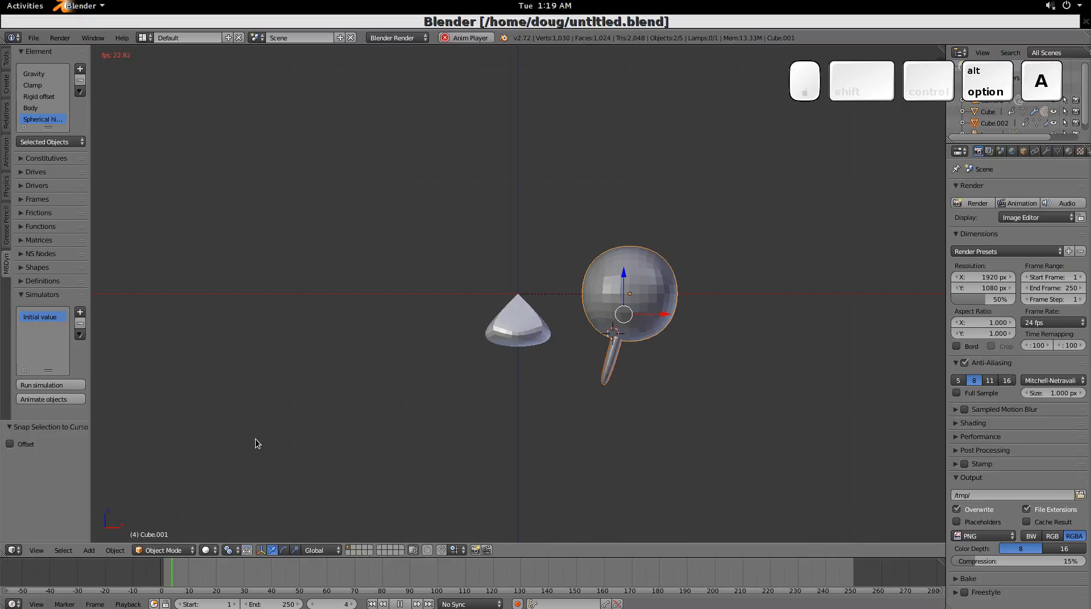
key(Escape)
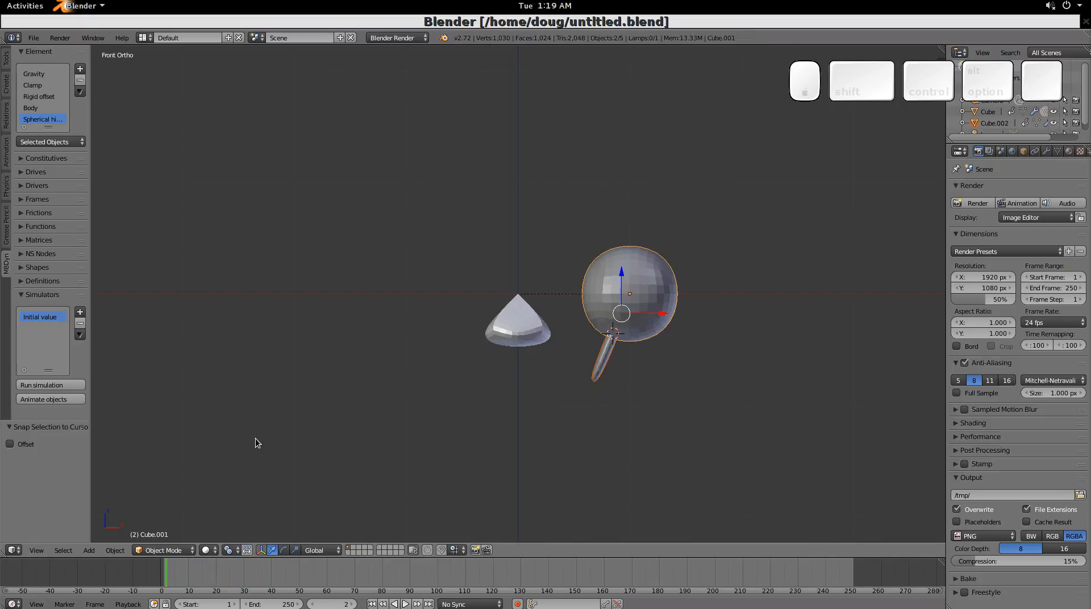
Duplicate the Body and Spherical hinge elements of the selected body and Cube.001, excluding the Rigid offset.
right_click(595, 374)
shift+right_click(666, 313)
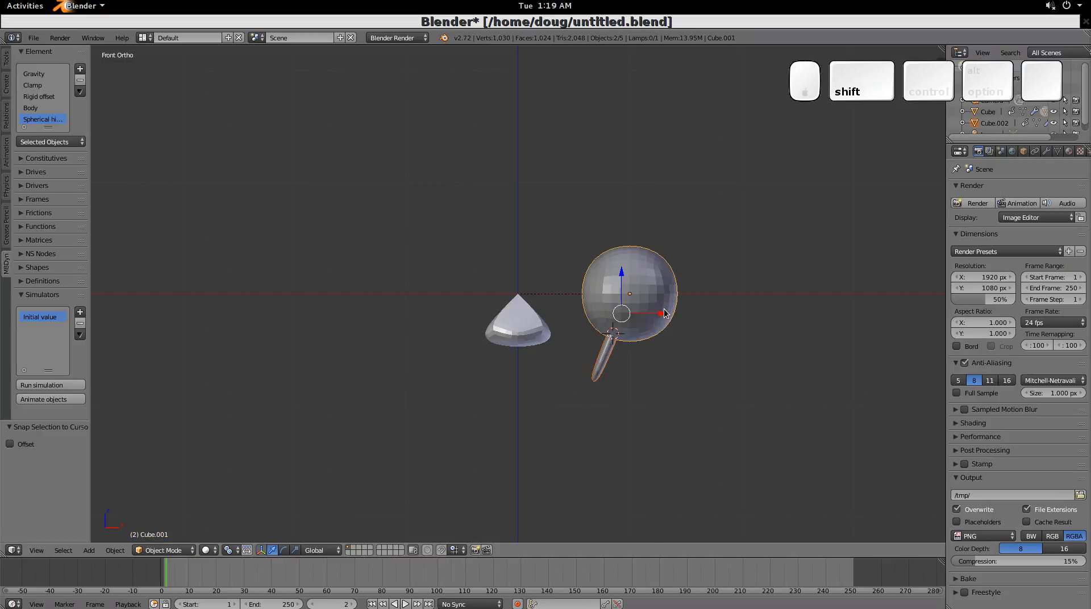
click(82, 142)
click(64, 167)
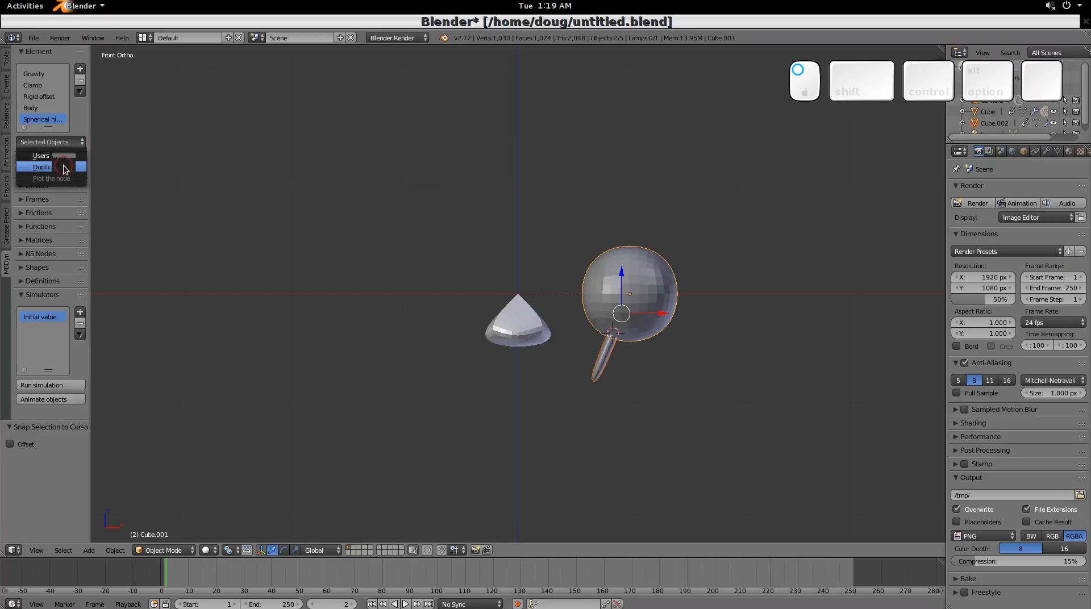
click(14, 195)
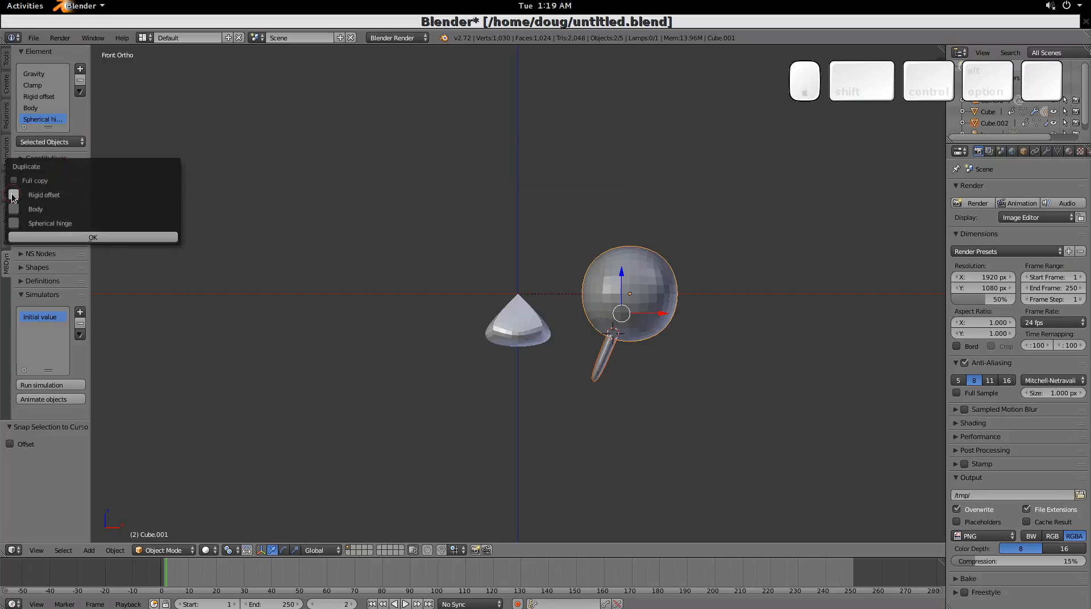
click(94, 237)
Center the 3D cursor, make it the pivot point, and rotate the duplicated objects 45° about it.
key(shift+s)
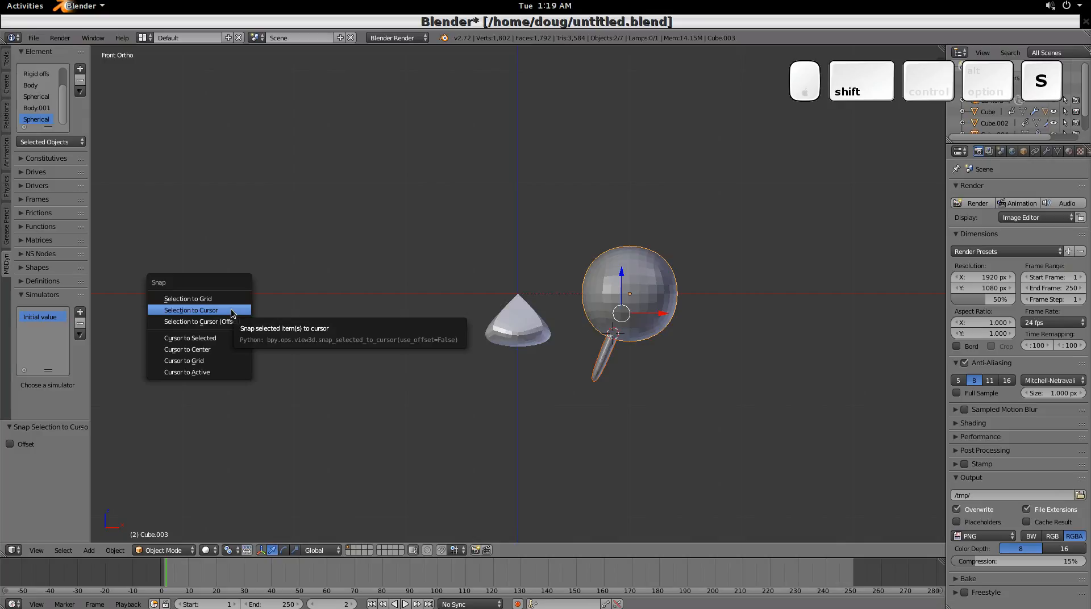
click(213, 350)
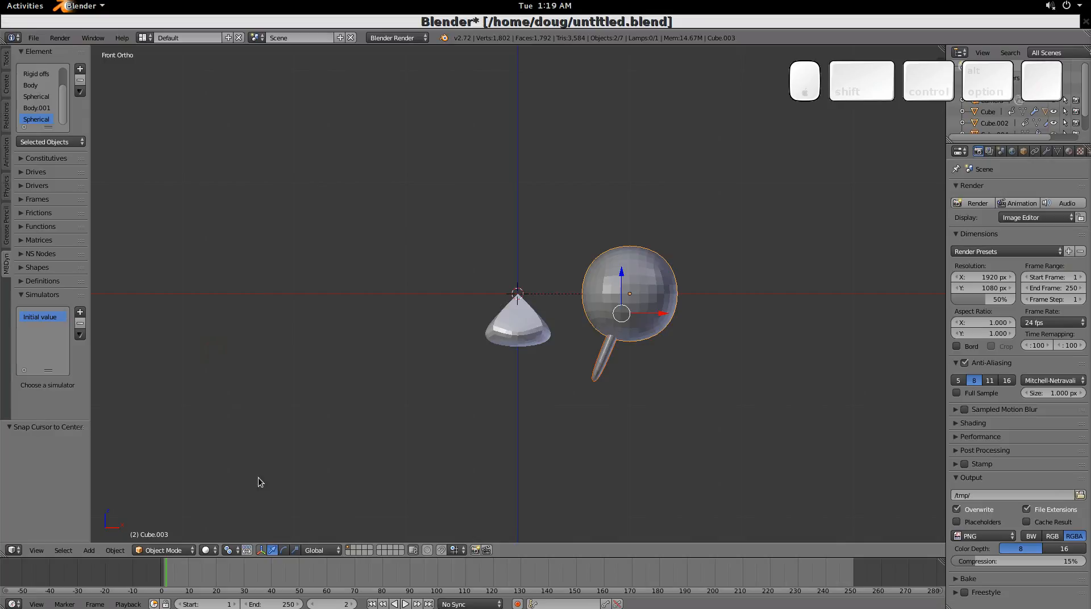
click(229, 550)
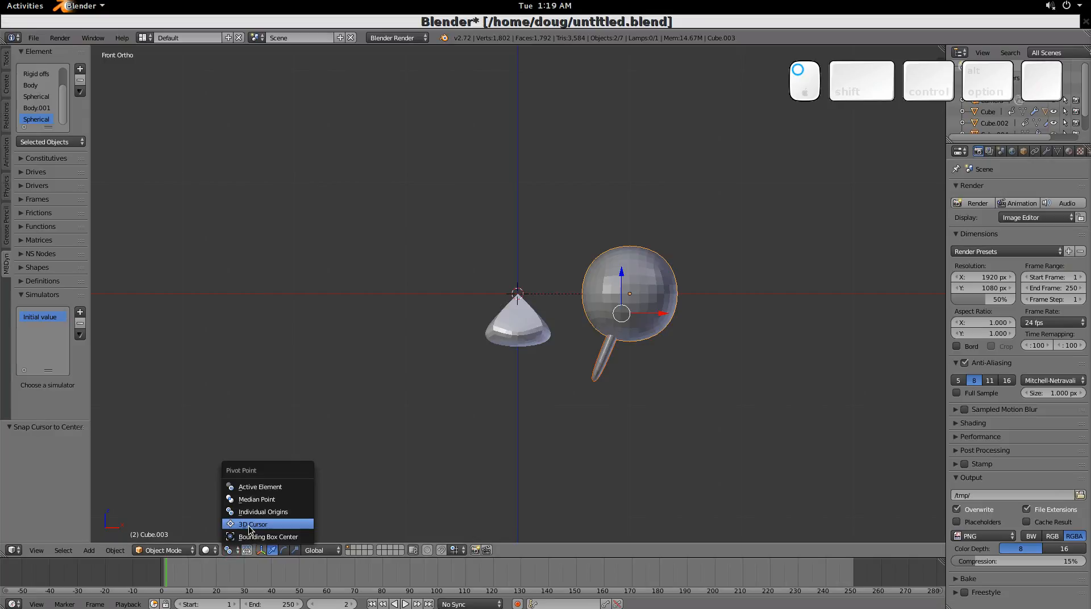
click(250, 524)
text(r)
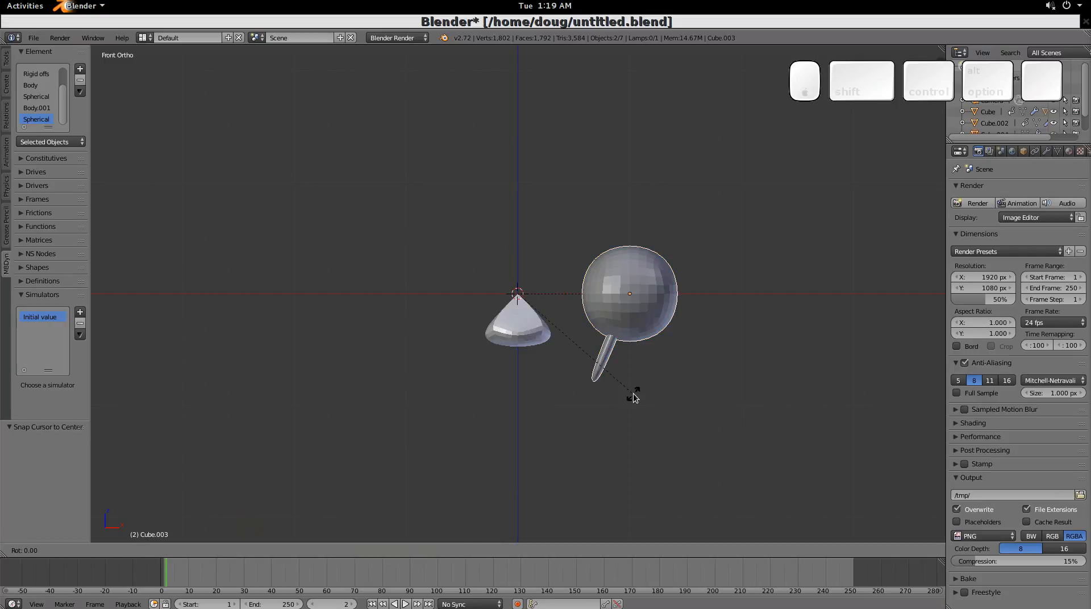
text(45)
key(Return)
Show the scene in wireframe and duplicate the Body and Spherical hinge elements of both links, excluding the Rigid offset.
key(z)
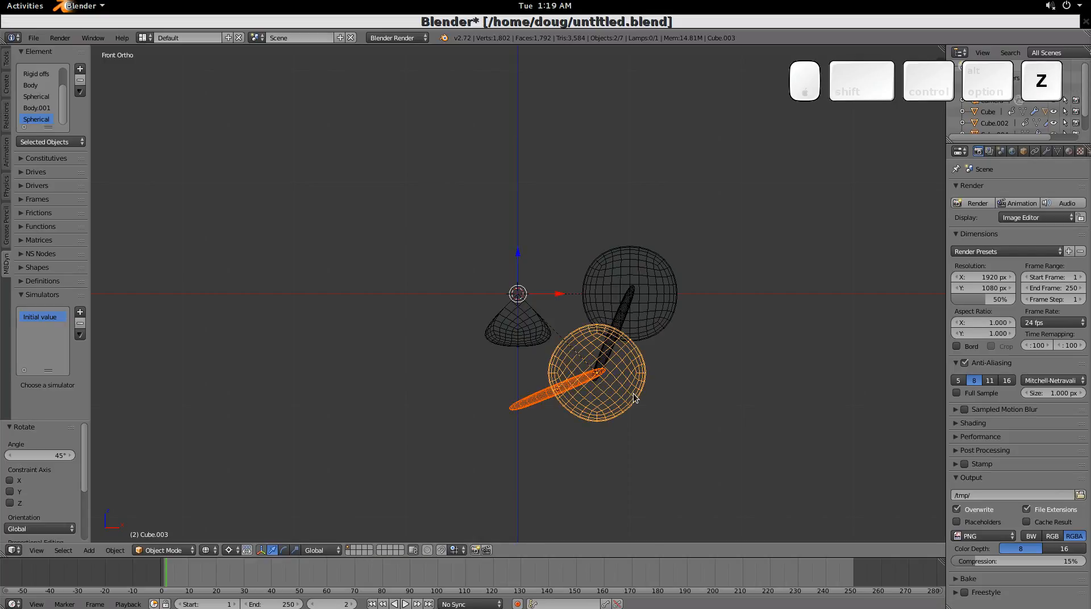
shift+click(640, 324)
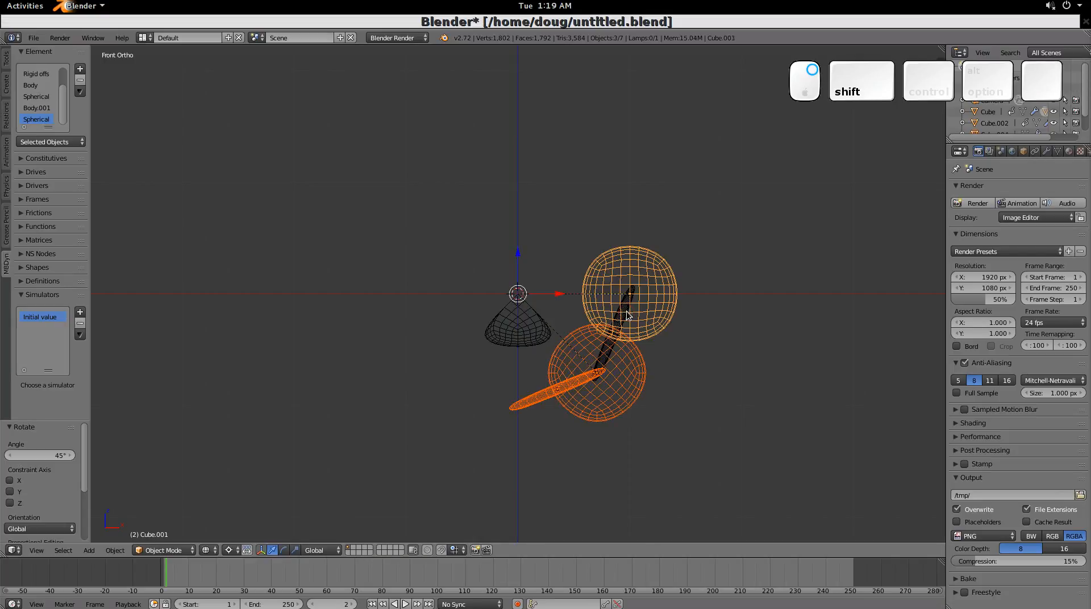
shift+click(619, 329)
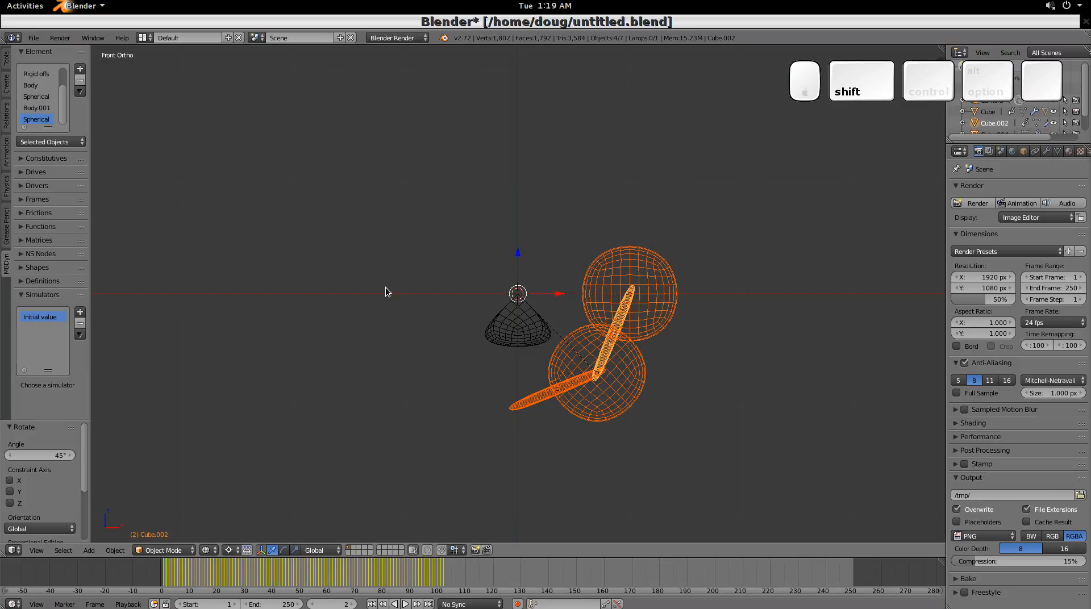
click(63, 142)
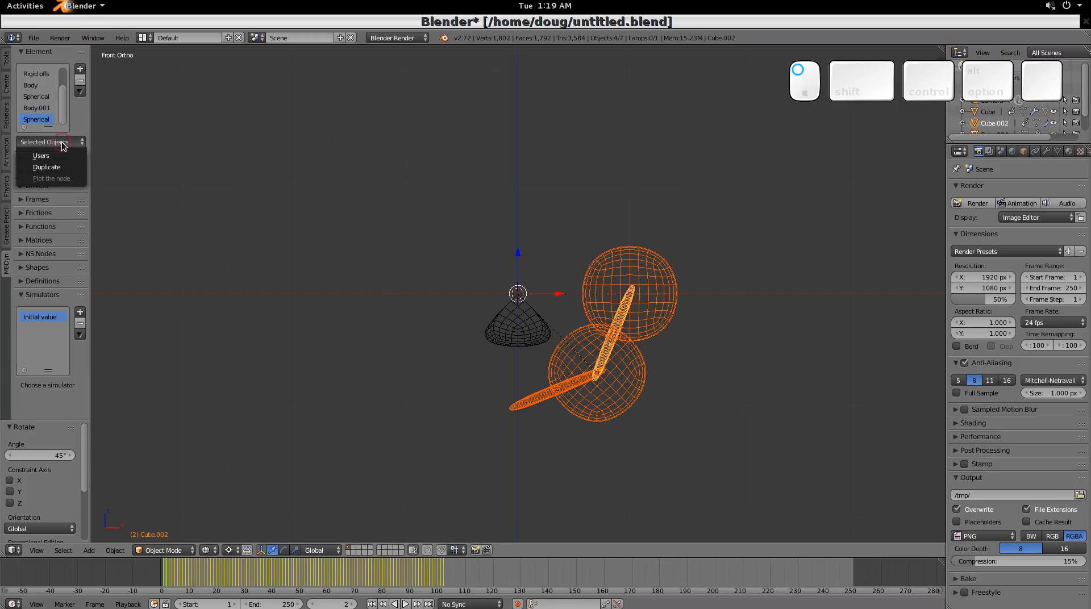
click(47, 167)
click(14, 198)
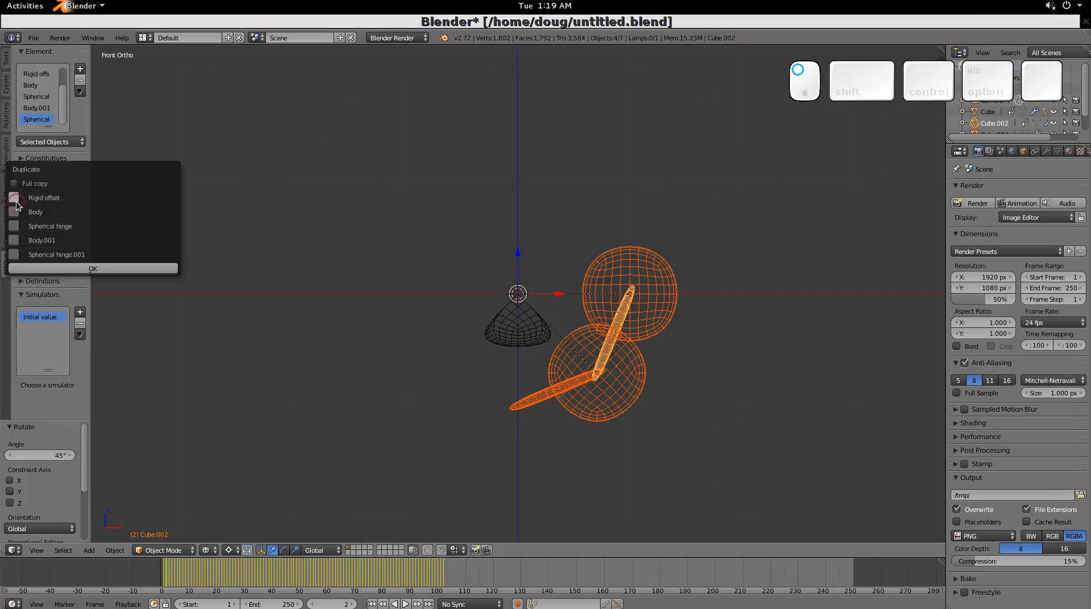
click(106, 268)
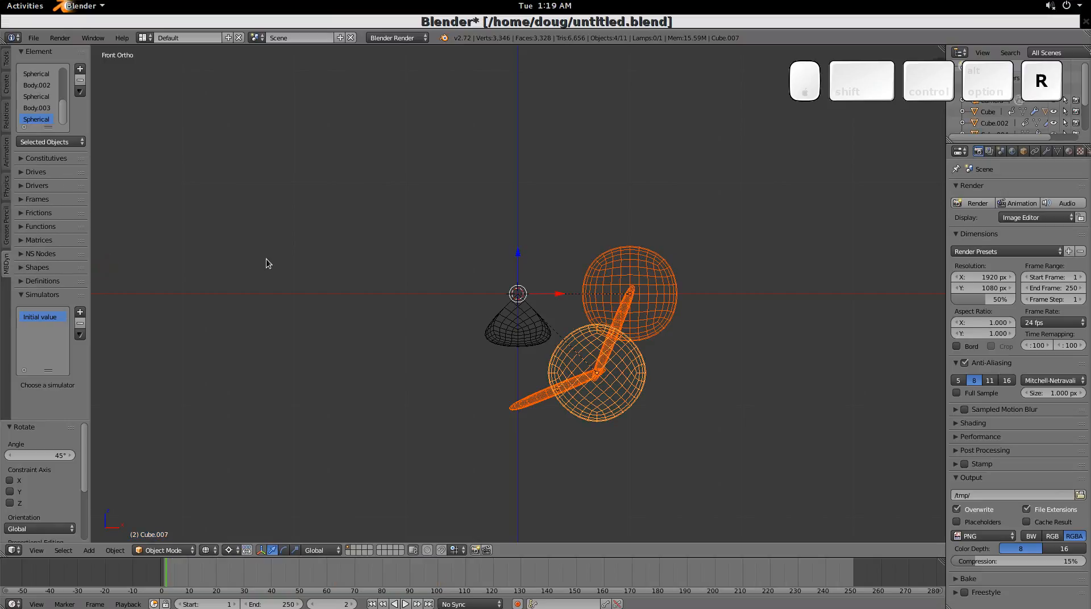
Rotate the newly duplicated pair of links and their joint objects 90° about the 3D cursor.
key(r)
key(9)
key(0)
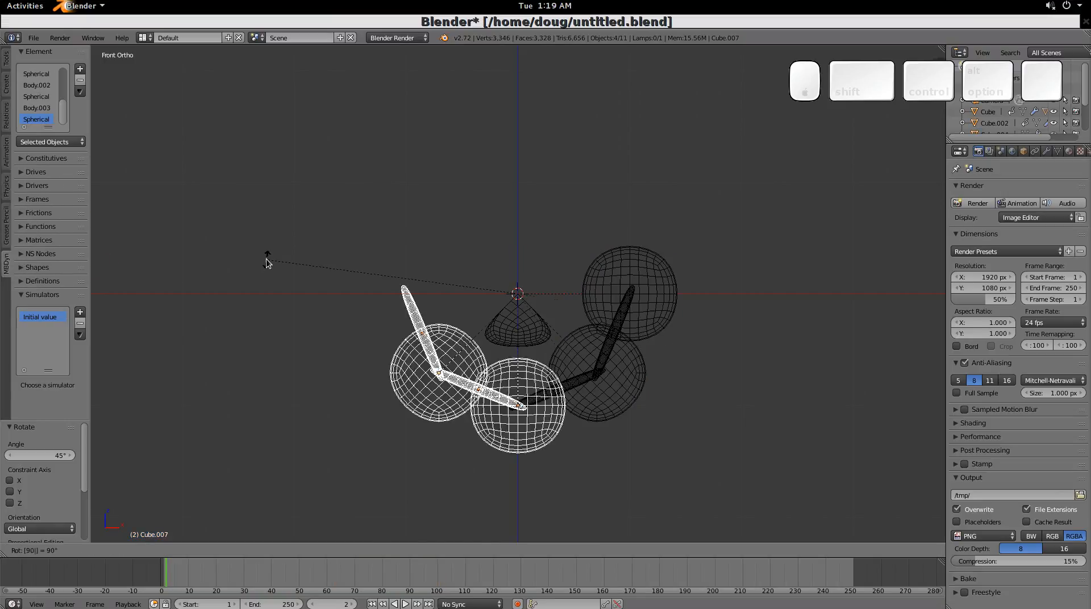
key(Return)
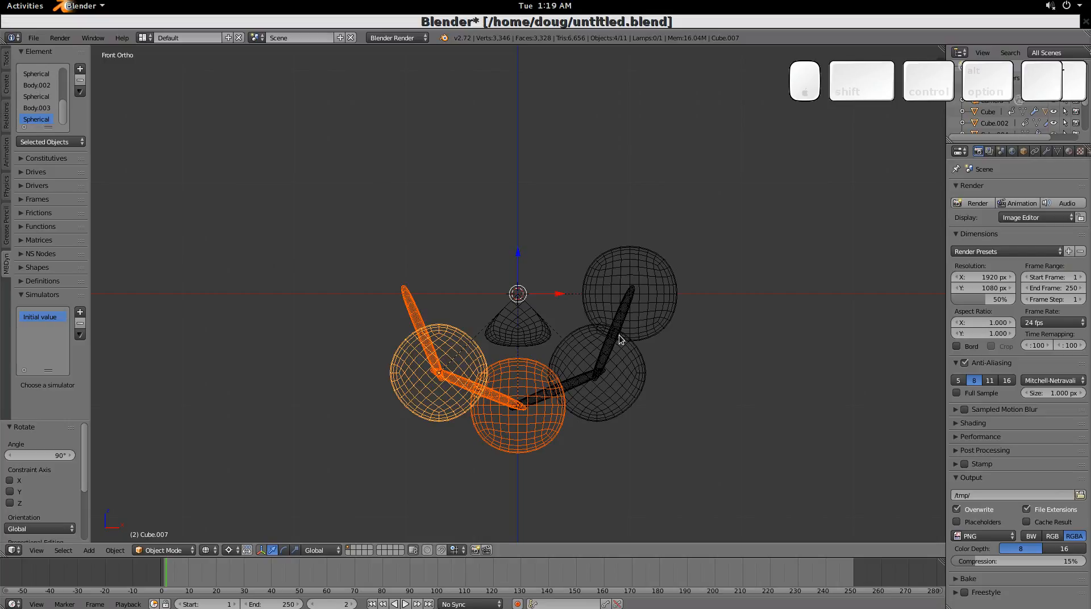
Add a Rigid offset node with the default settings between the first link, Cube.002, and joint object Cube.003.
right_click(610, 347)
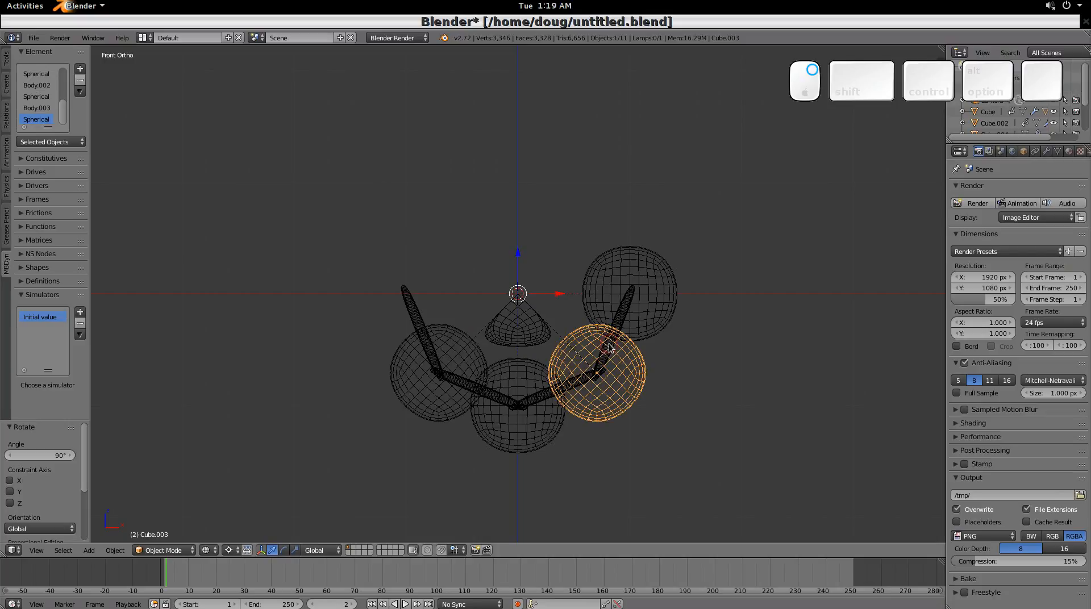
right_click(610, 346)
shift+right_click(646, 383)
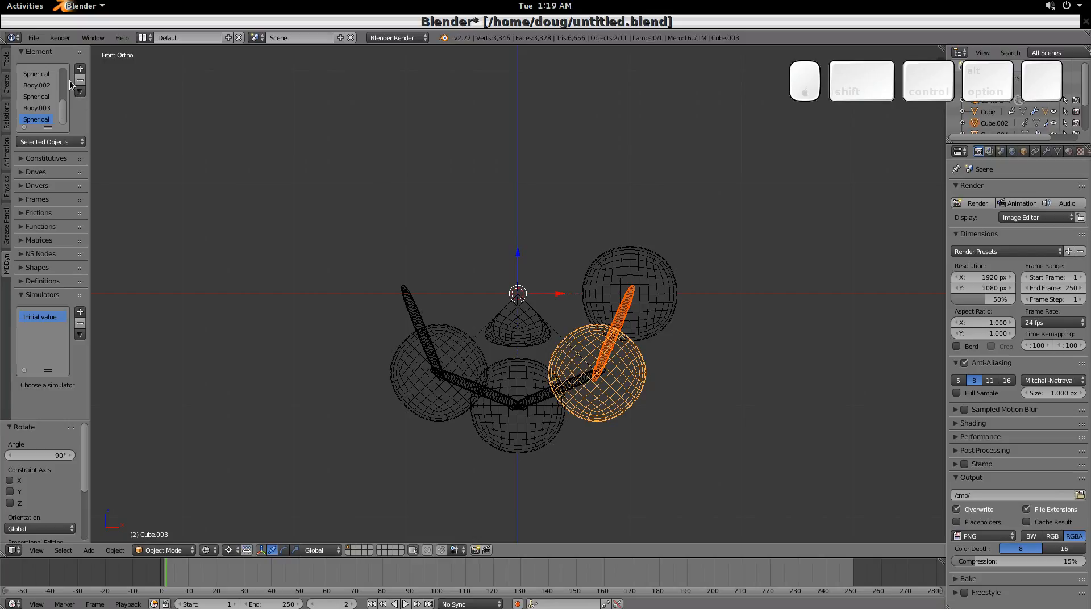
click(80, 68)
click(118, 172)
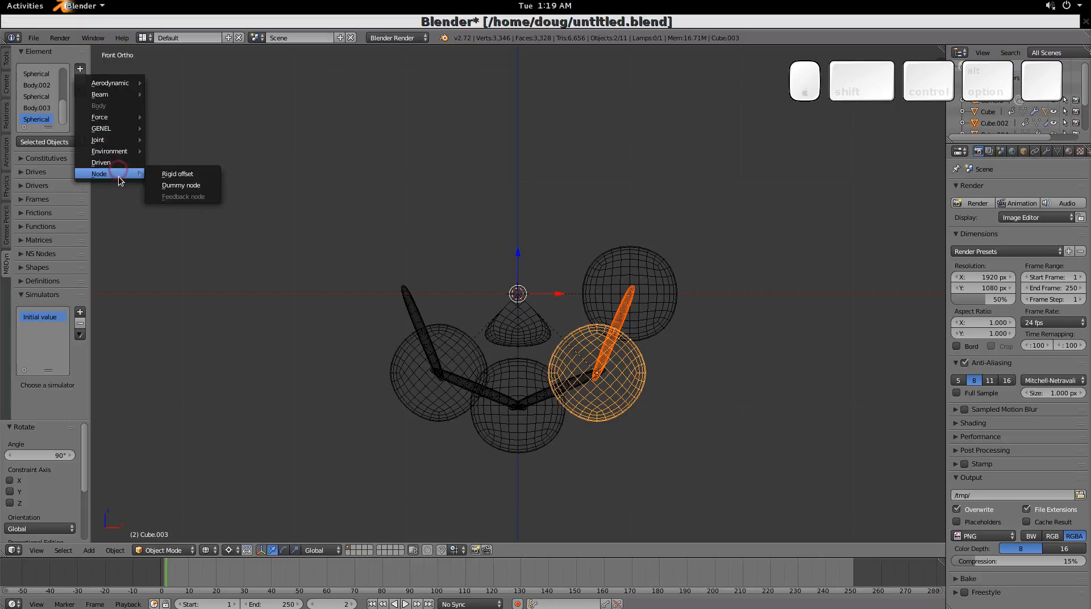
click(177, 173)
click(185, 203)
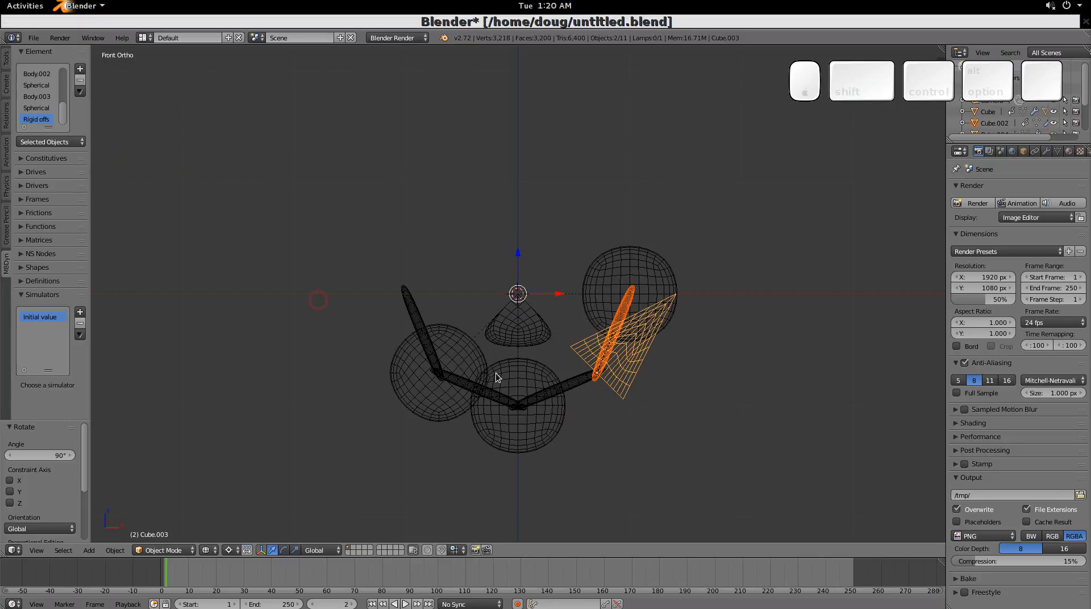
Add a Rigid offset node with the default settings between the second link, Cube.004, and joint object Cube.008.
shift+right_click(557, 437)
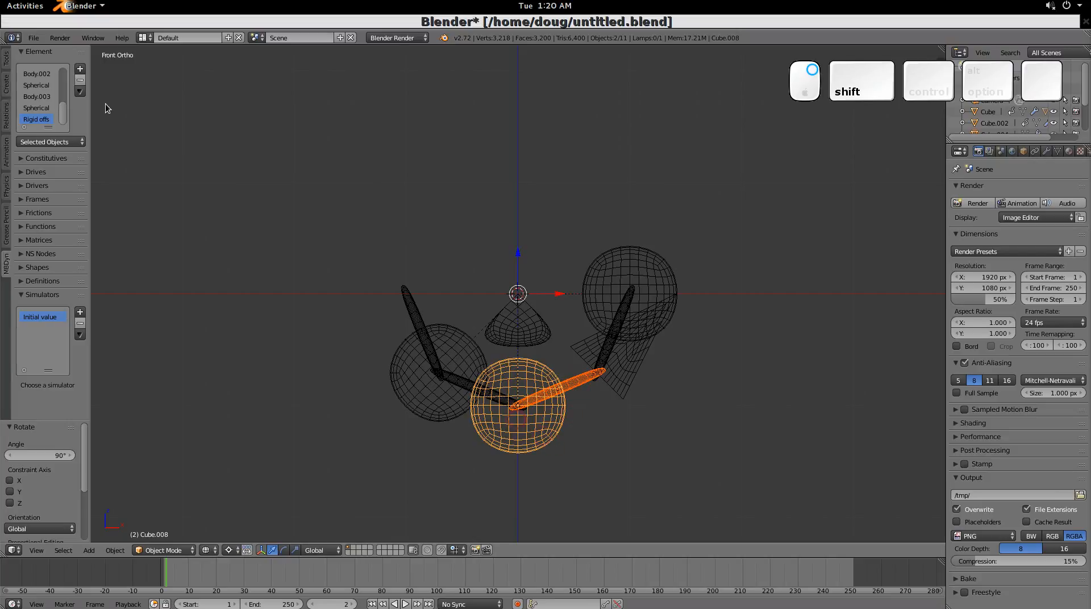
click(80, 69)
click(107, 172)
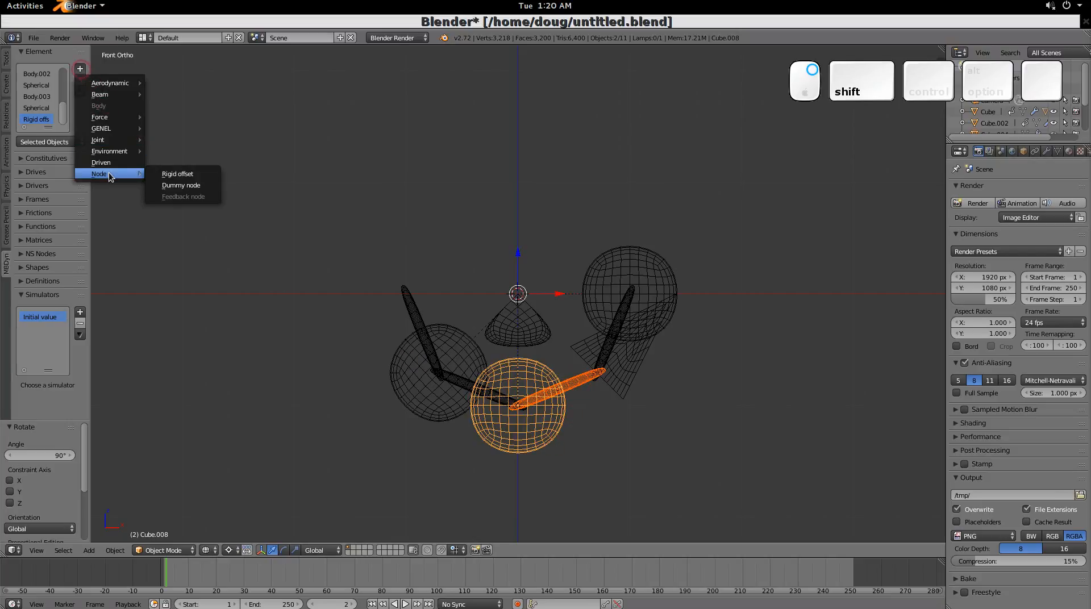
click(167, 175)
click(171, 208)
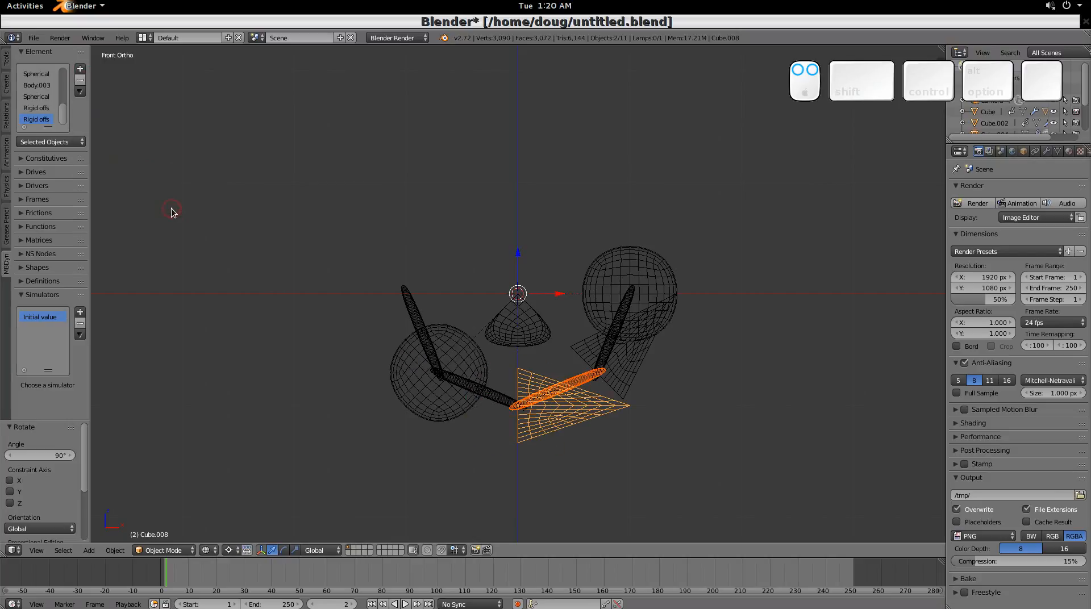
Add a Rigid offset node with the default settings between the third link, Cube.005, and joint object Cube.007.
right_click(481, 401)
shift+right_click(464, 394)
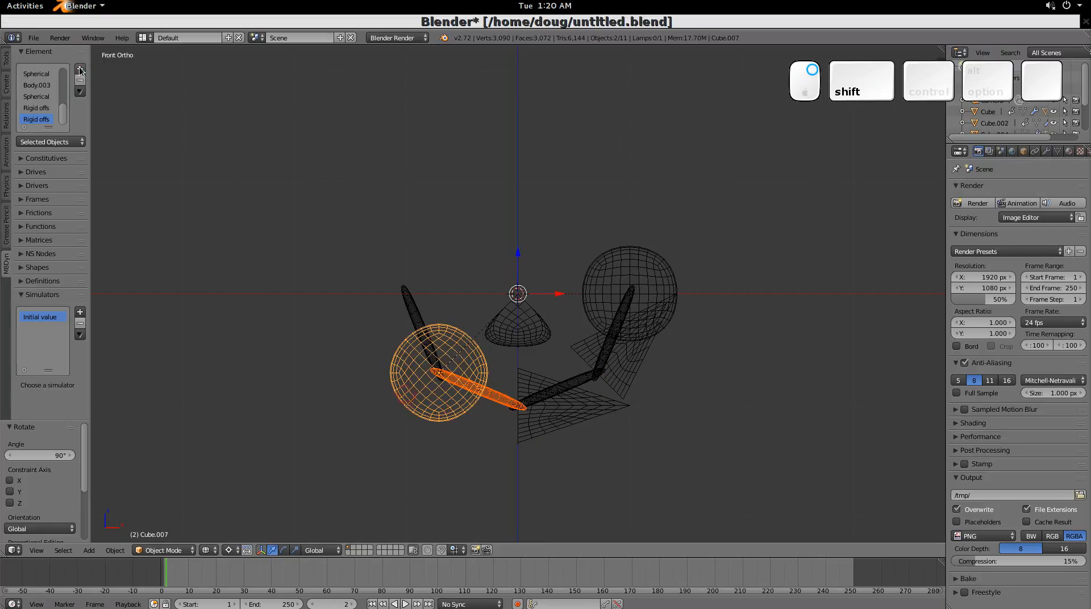
click(80, 69)
click(105, 174)
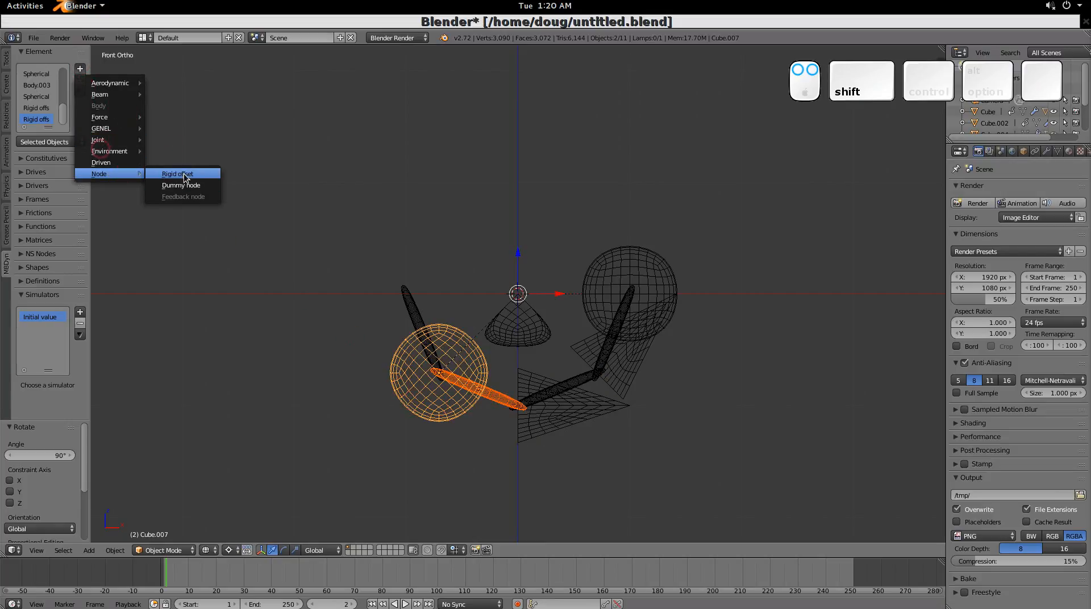
click(184, 176)
click(183, 206)
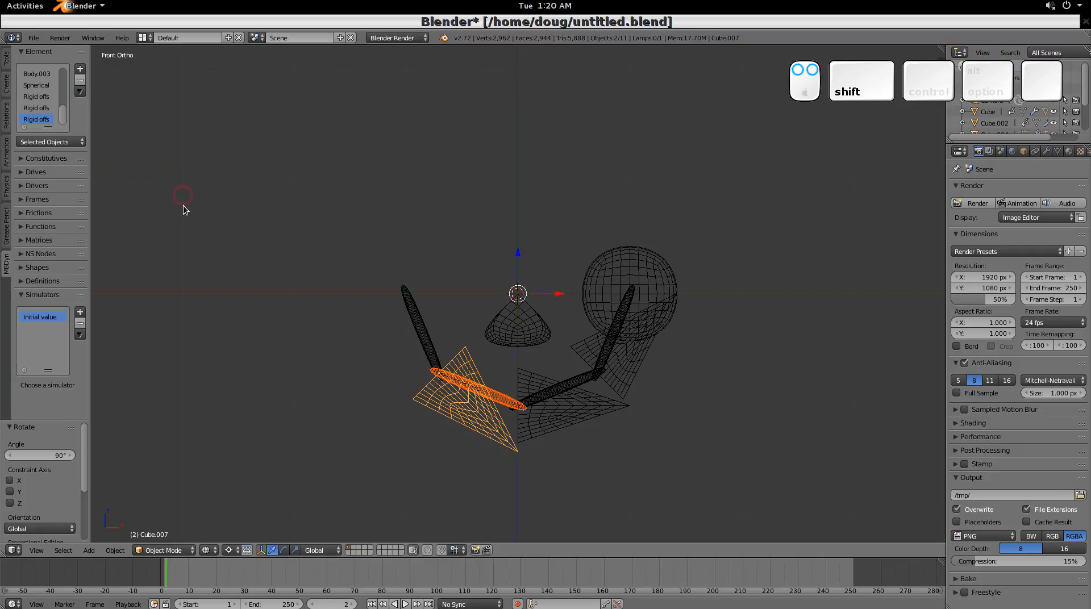
Run the Initial value simulation of the full chain, animate the objects with 100 steps between animation frames, and preview the playback.
click(48, 314)
click(46, 383)
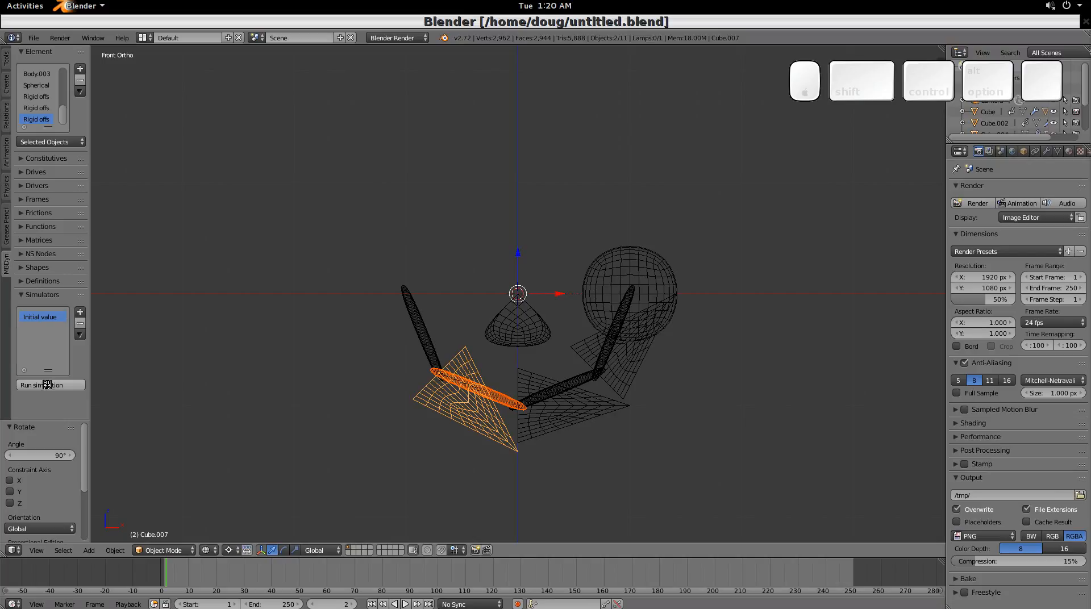
click(48, 399)
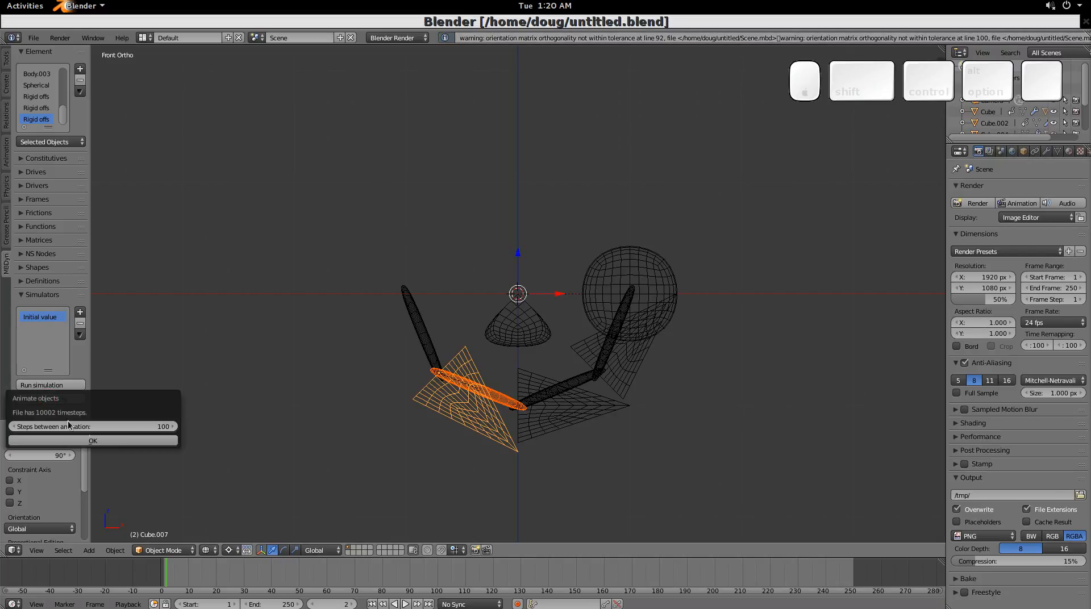
click(101, 441)
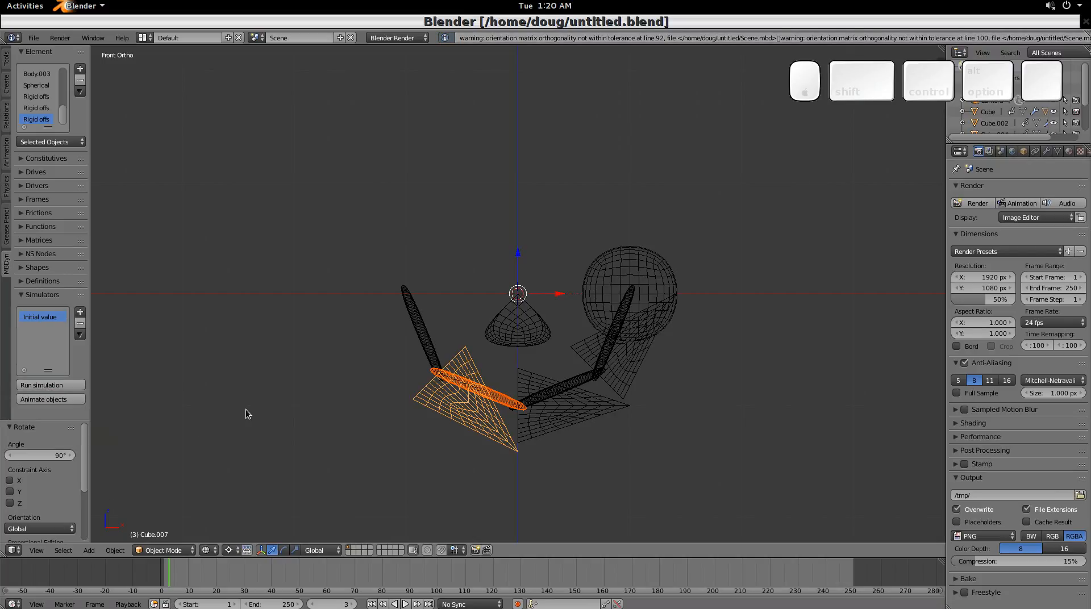
key(alt+a)
key(Escape)
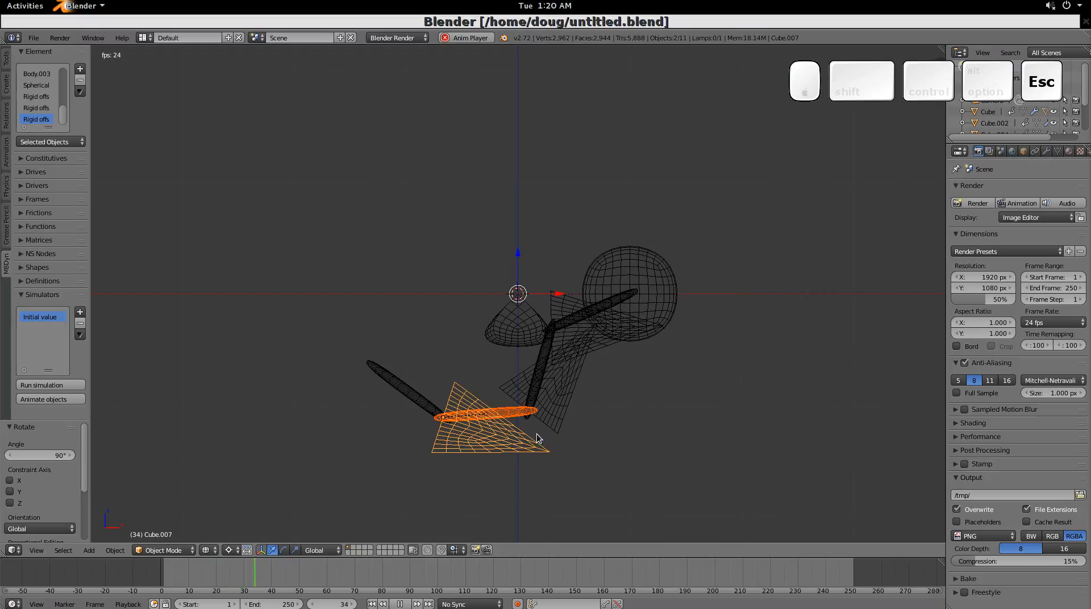
Move the four chain links to the second layer and display only that layer.
right_click(612, 338)
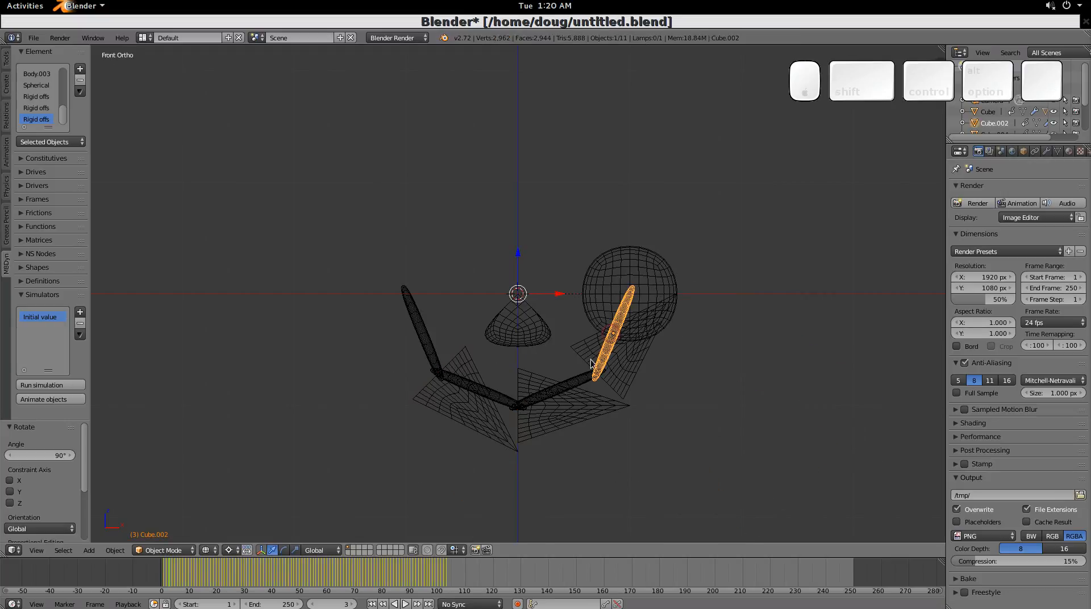
shift+right_click(571, 381)
shift+right_click(493, 396)
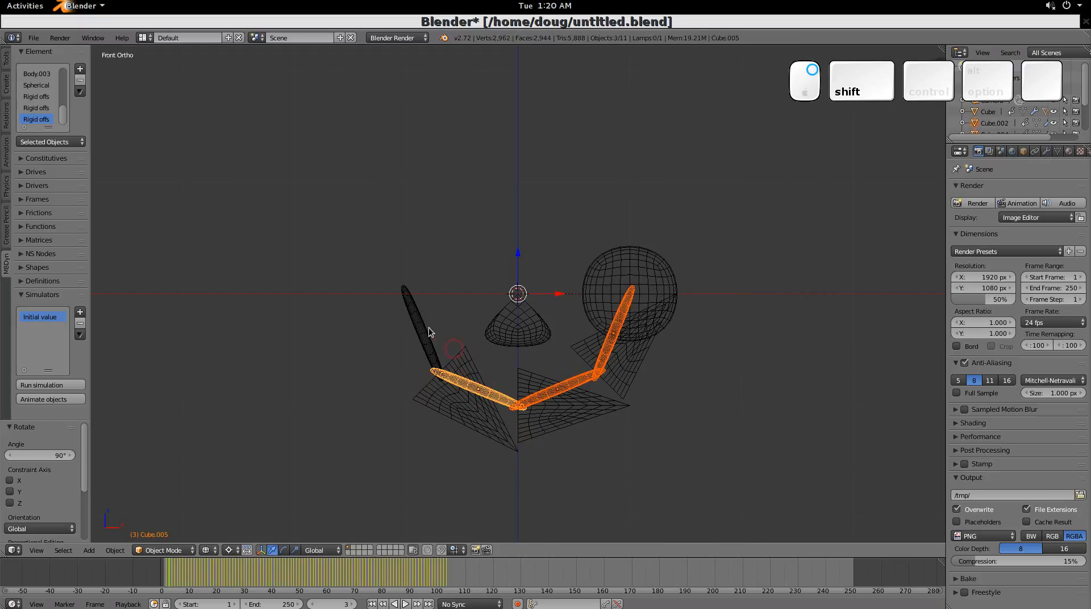
shift+right_click(426, 331)
key(m)
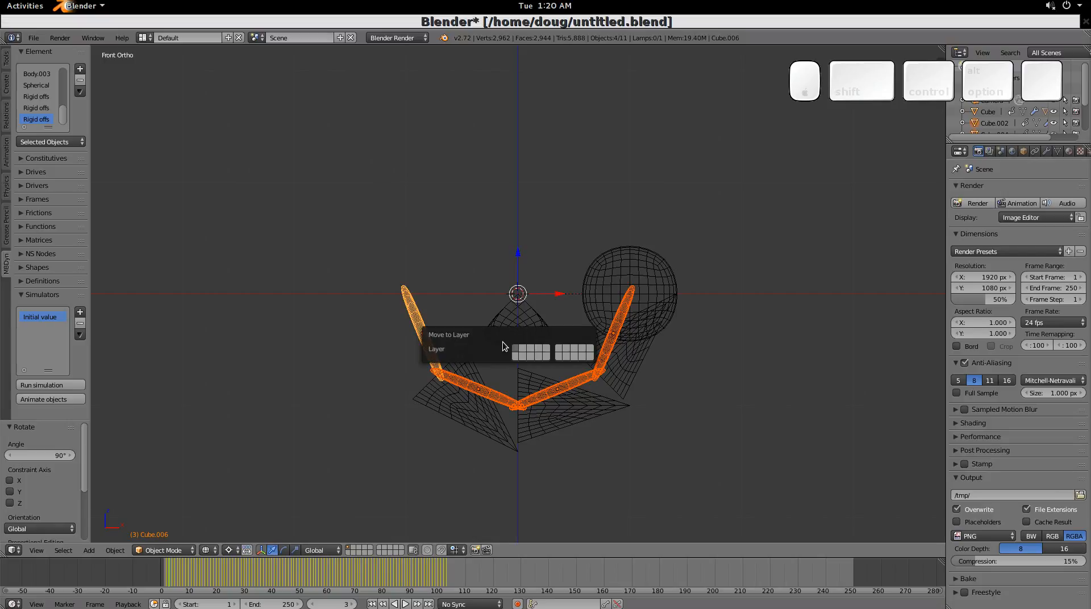
click(523, 349)
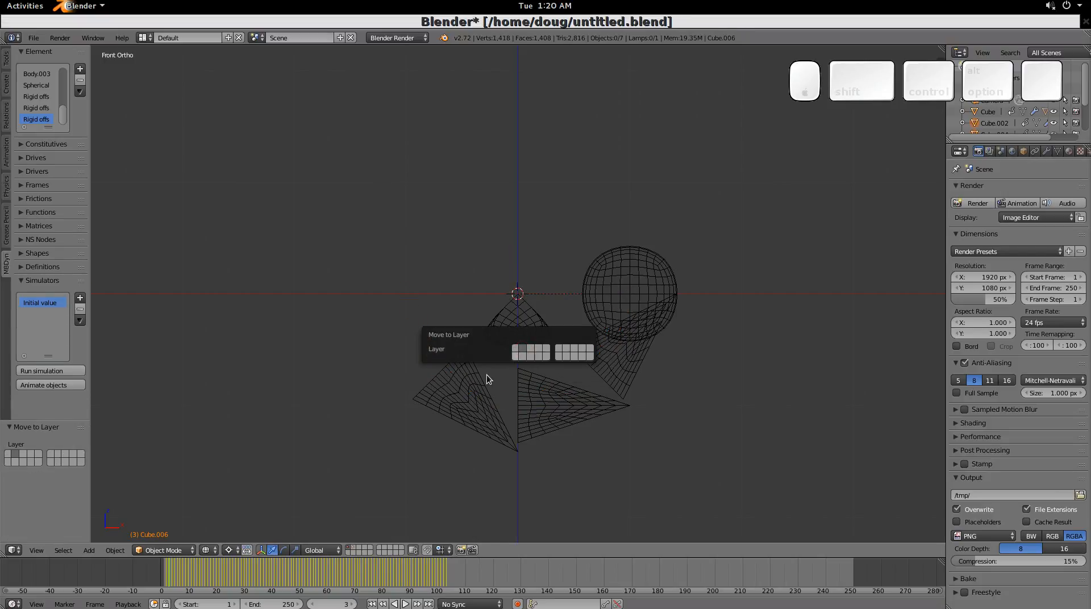
click(354, 550)
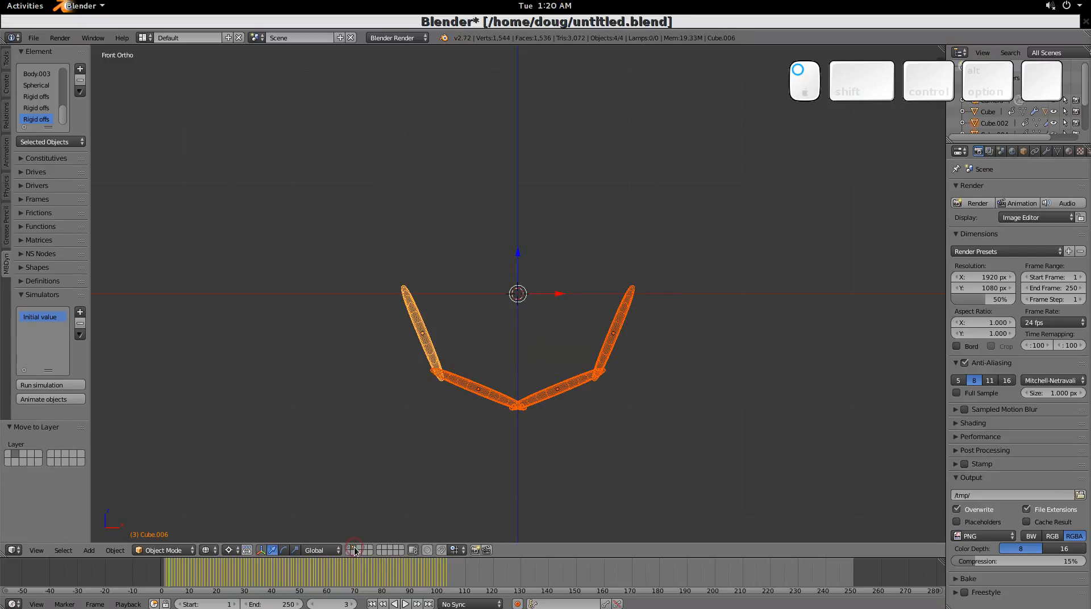
Switch the links to solid shading and play back the chain animation from an angled view.
key(z)
middle_drag(392, 356, 426, 379)
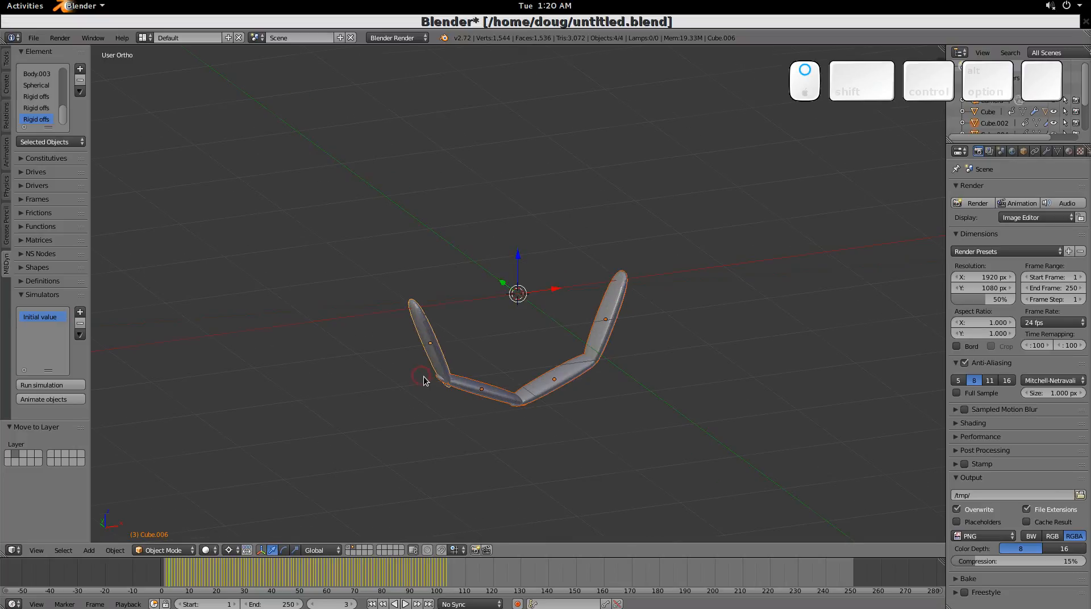
key(alt+a)
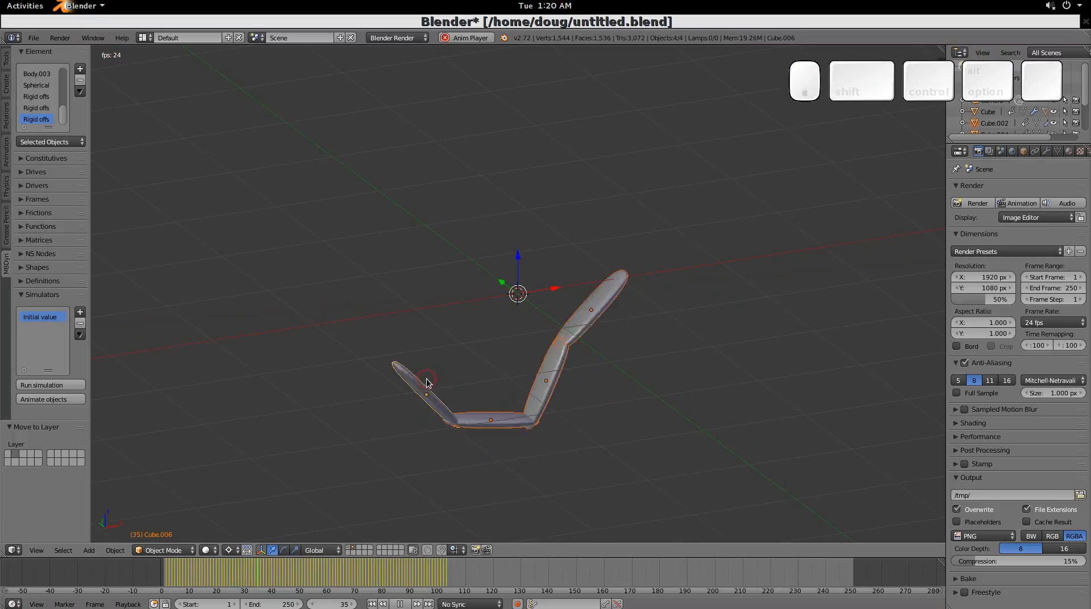
key(Escape)
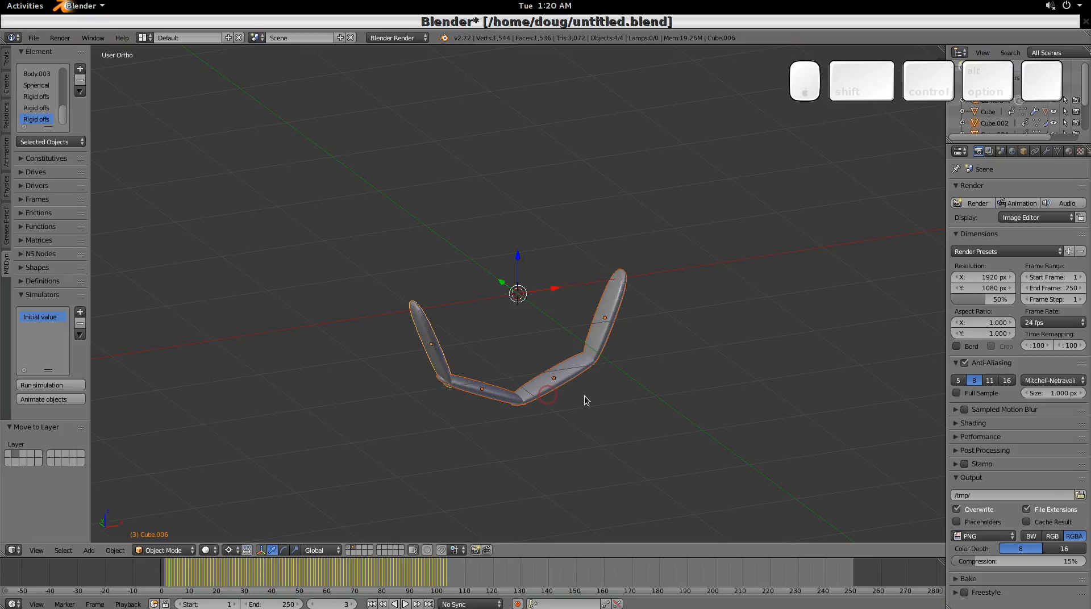
right_click(565, 381)
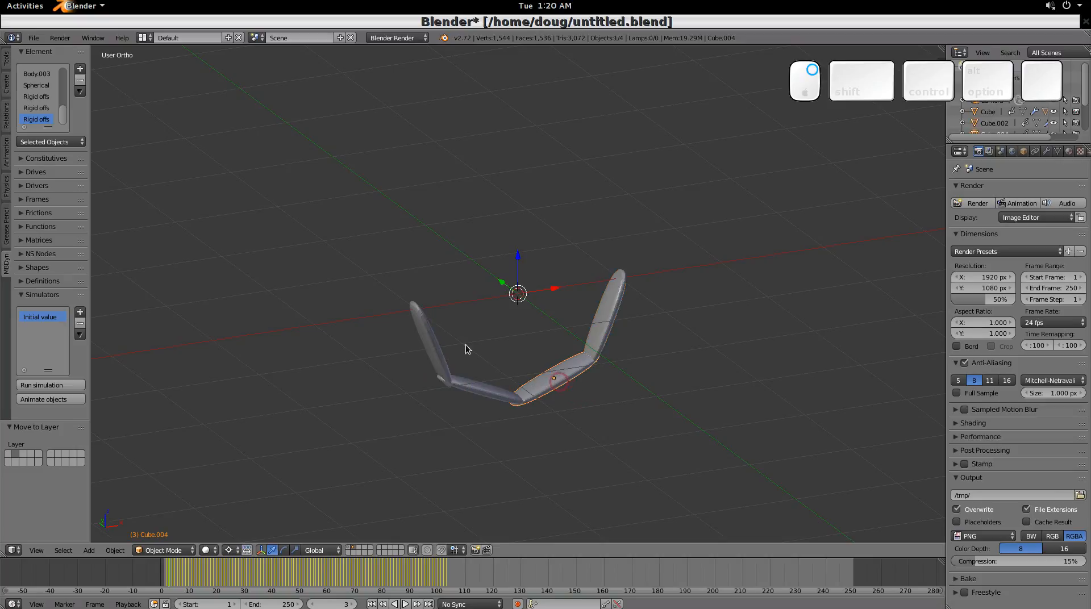
Rotate links Cube.004 and Cube.006 by 90° about their local X axes, using individual origins as the pivot.
shift+right_click(435, 344)
click(229, 550)
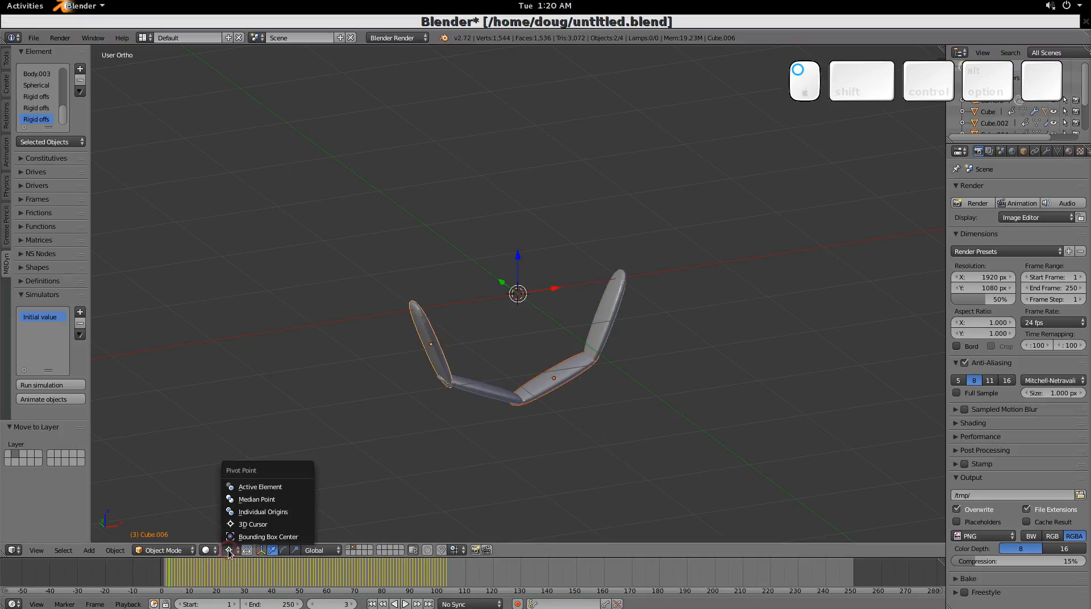
click(256, 513)
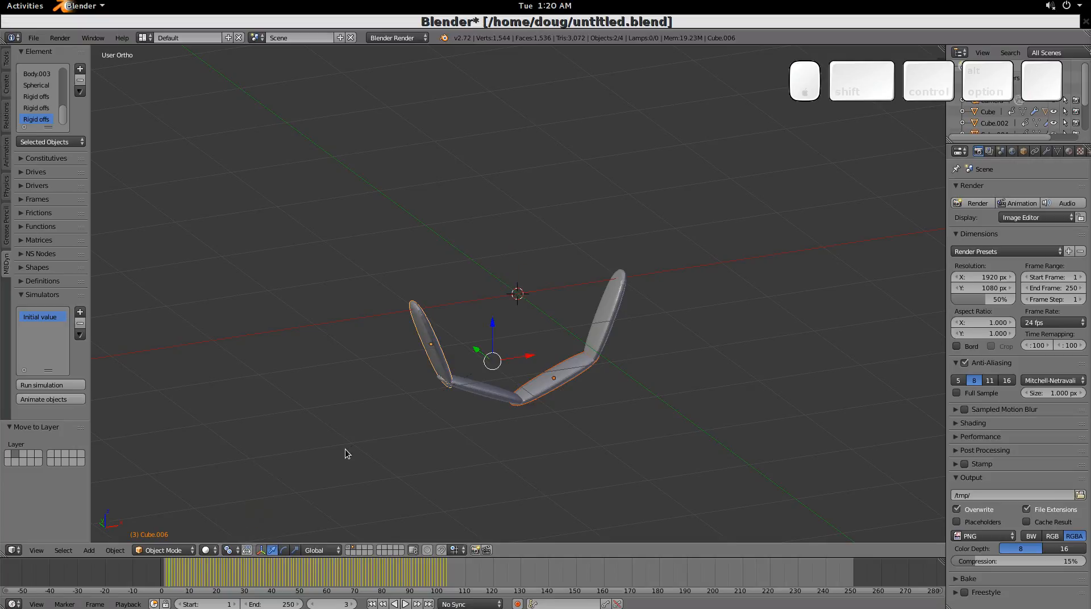
key(r)
key(x)
key(x)
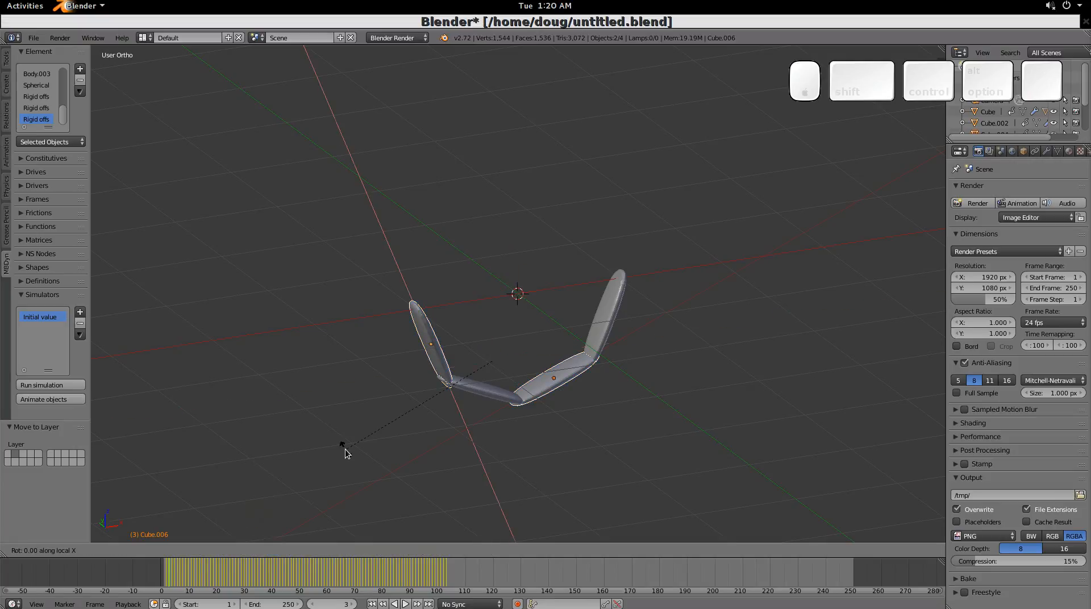
text(90)
key(Return)
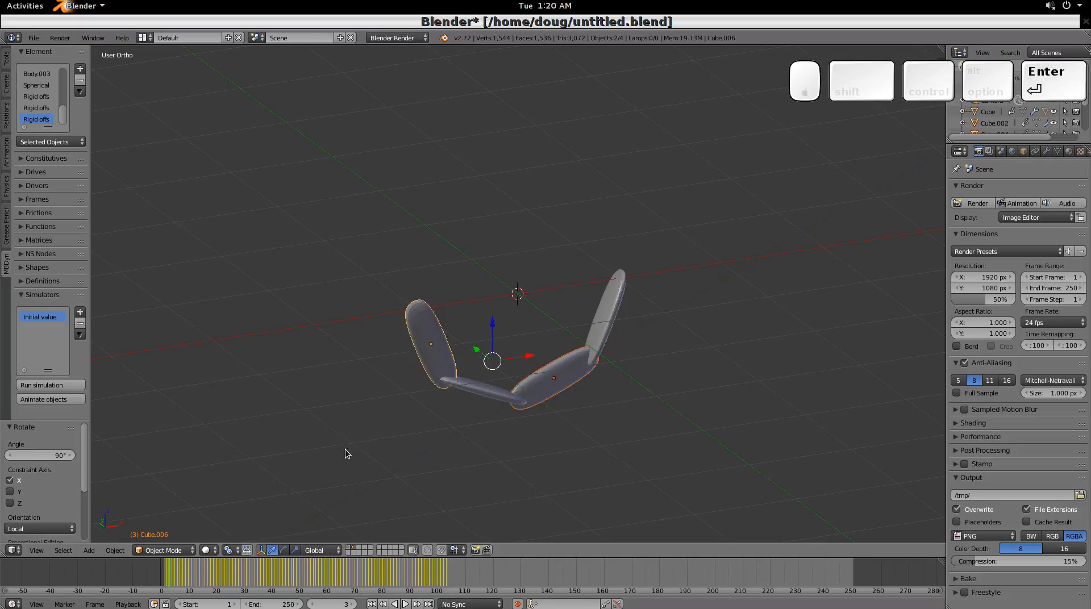
Rerun the Initial value simulation, animate the objects from frame 0 with 100 steps between animation frames, and play back the result.
middle_drag(671, 431, 661, 390)
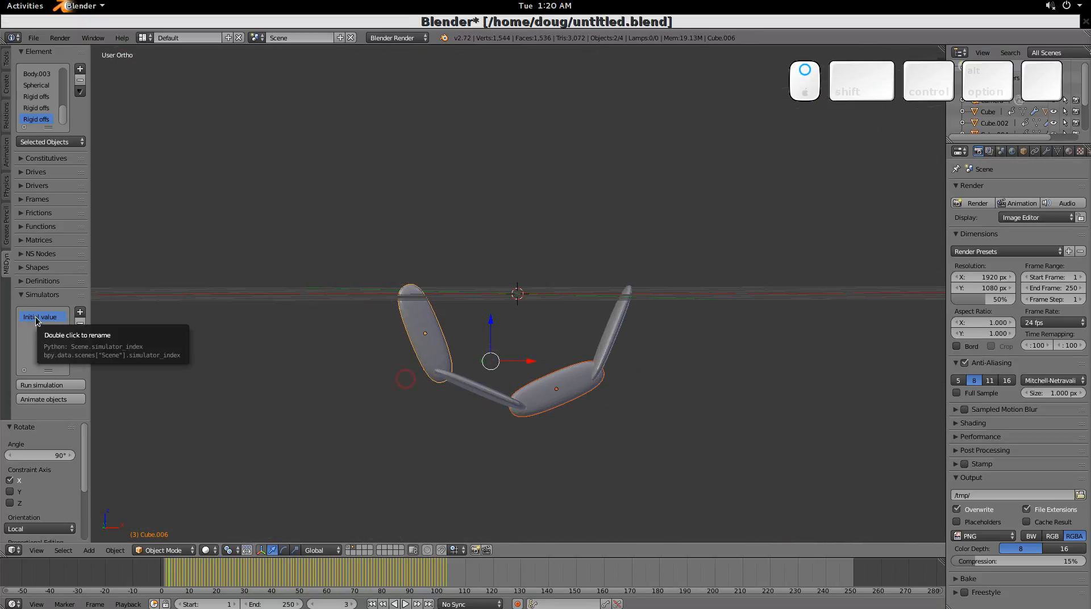
click(57, 385)
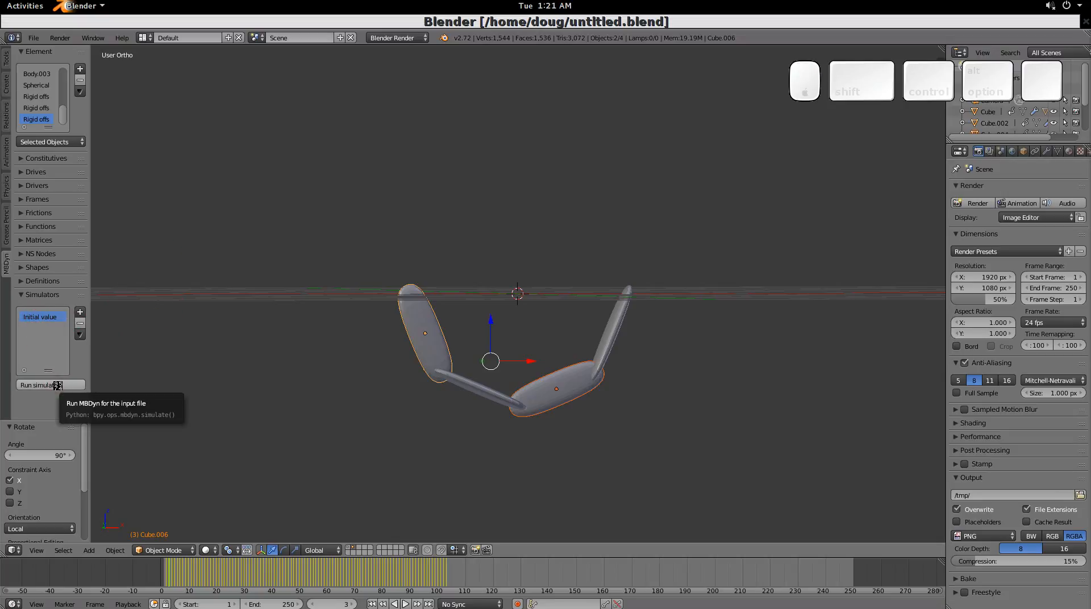
key(Left)
key(Left)
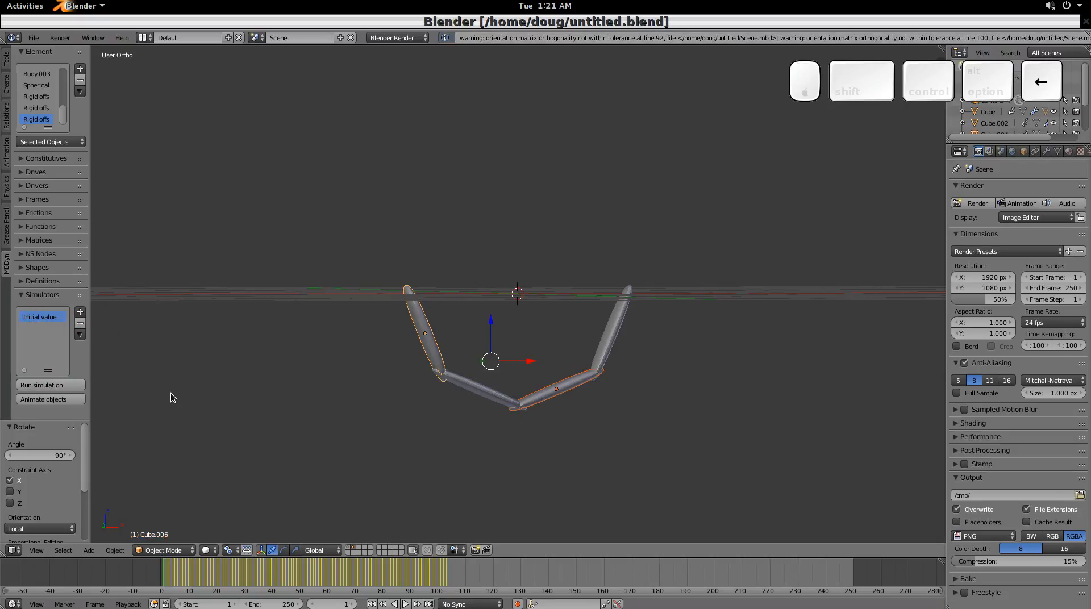
key(Left)
click(56, 401)
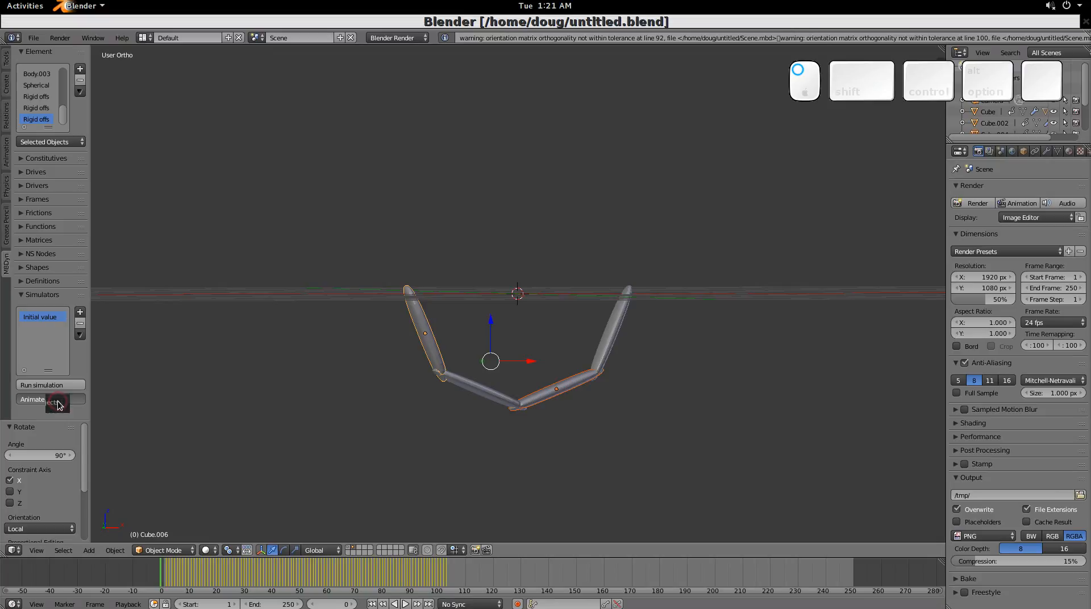
click(97, 445)
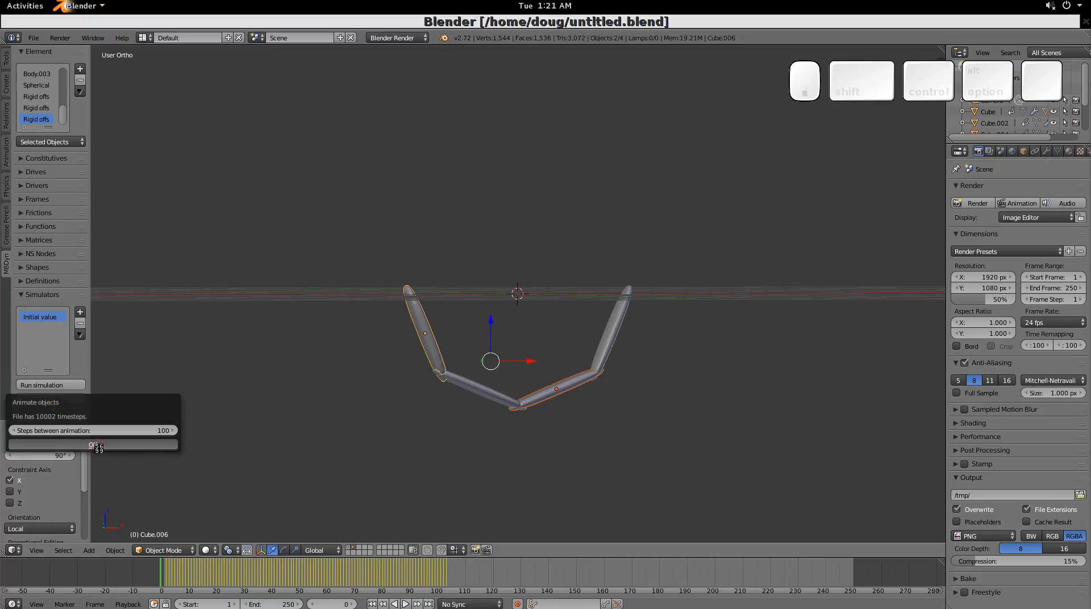
key(alt+a)
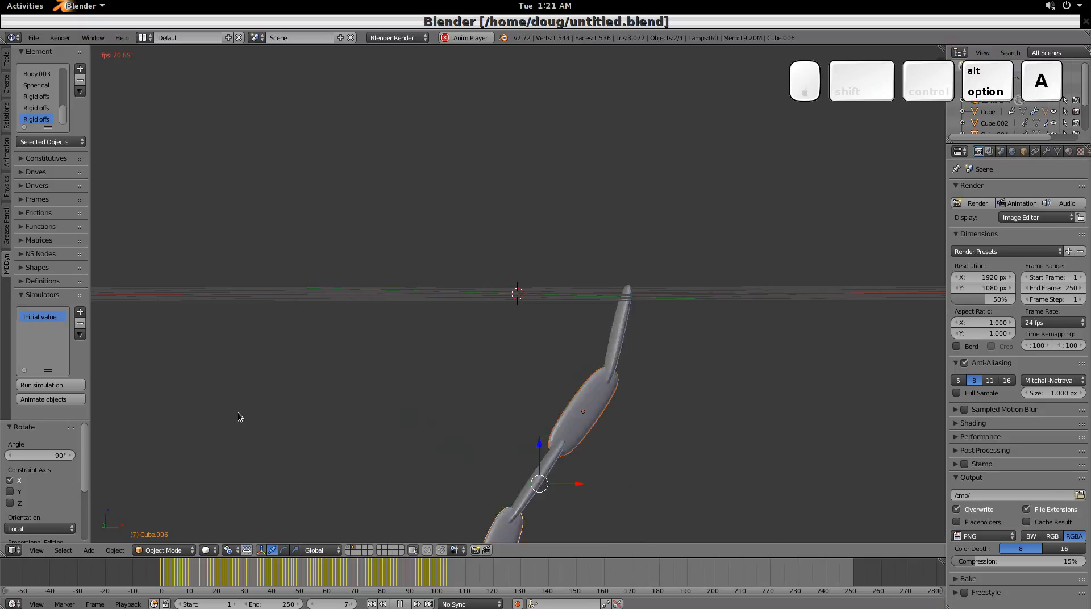
key(Escape)
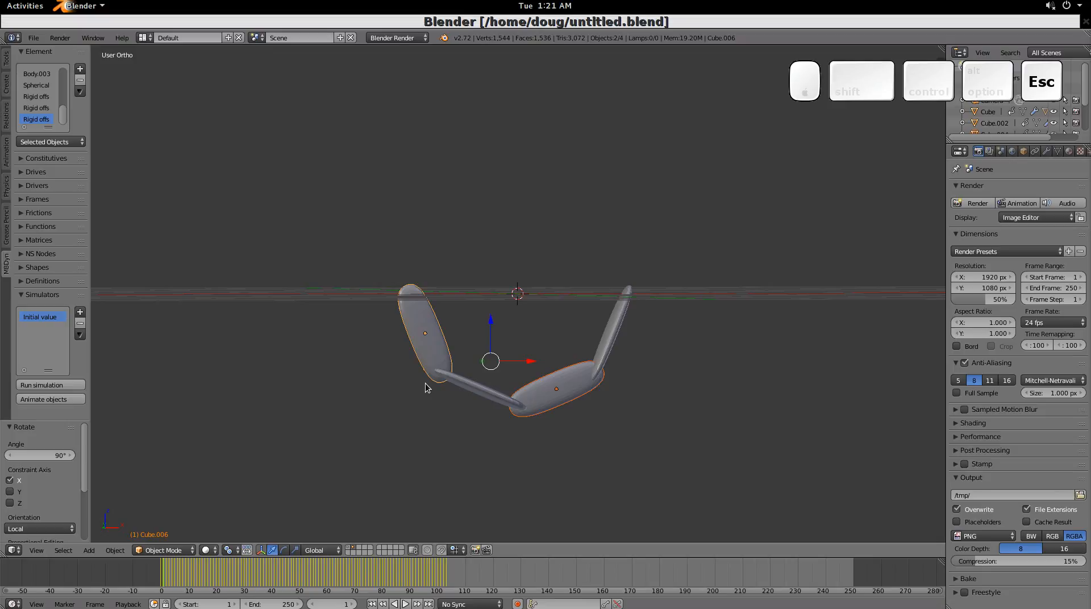
Display the first layer together with the links in front view and add a Rigid offset node to the ground object Cube.
key(KP_1)
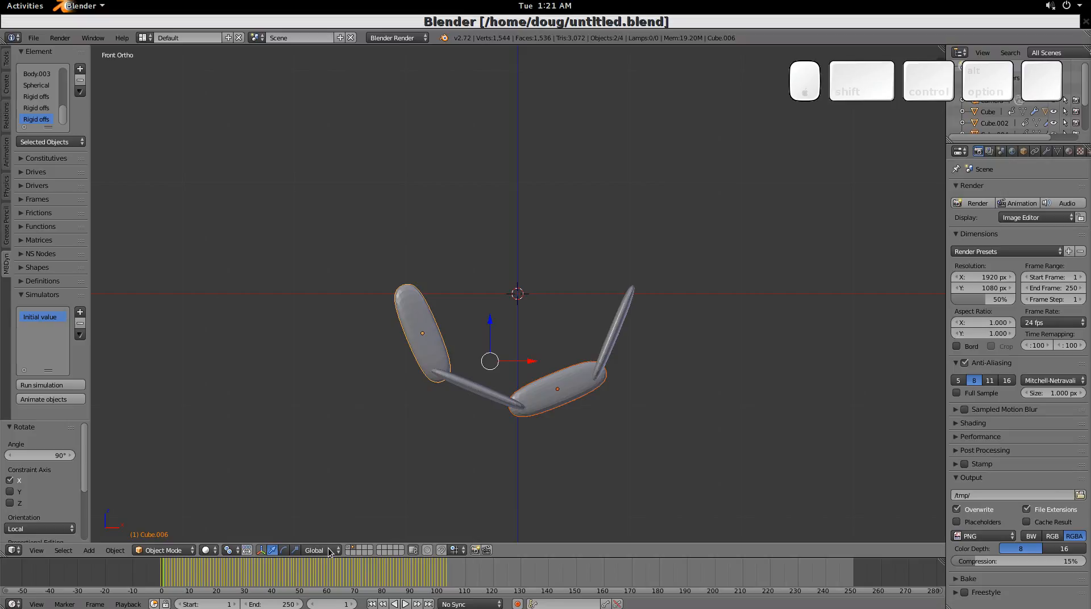
shift+click(349, 550)
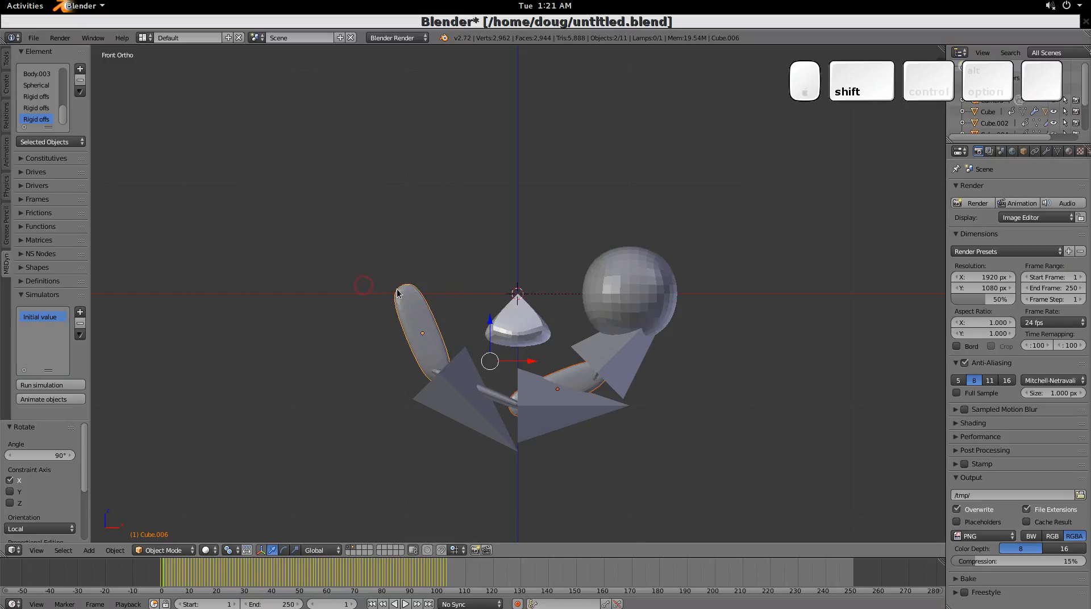
right_click(514, 329)
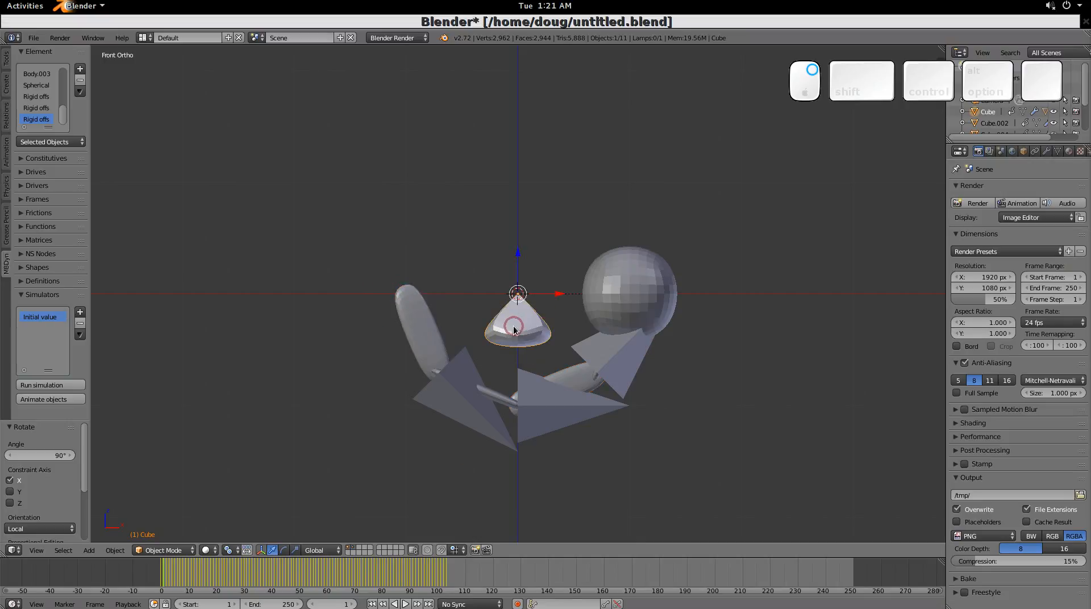
click(80, 68)
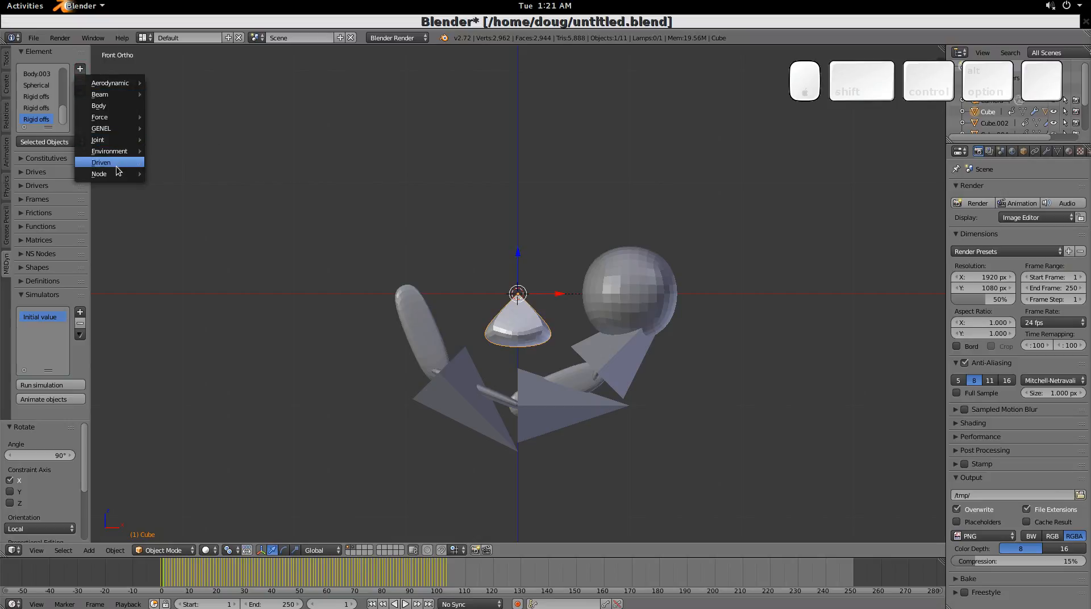
mouse_move(116, 166)
click(183, 173)
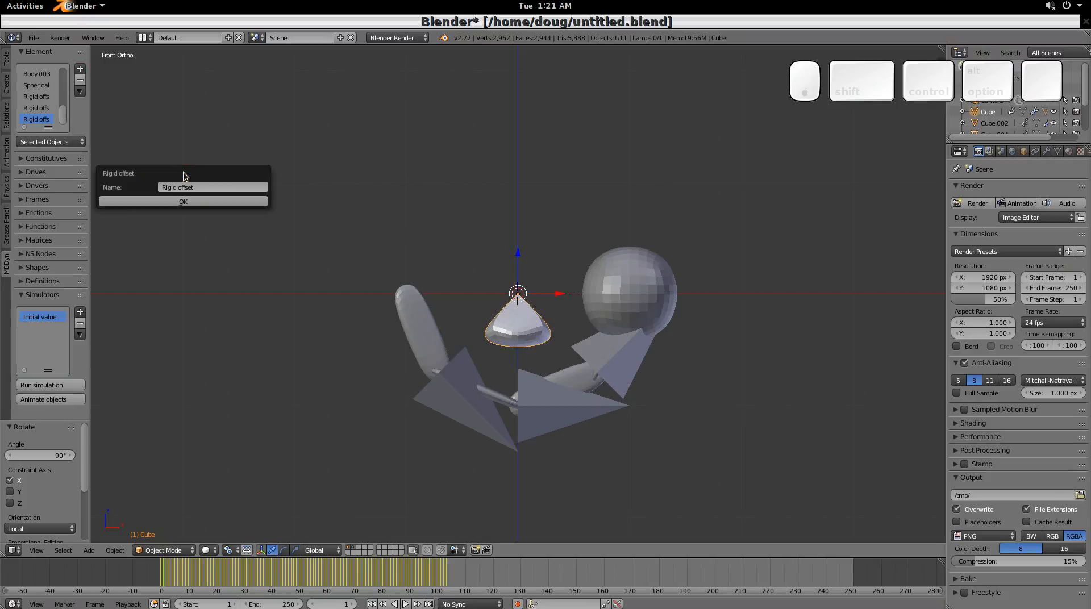
click(196, 203)
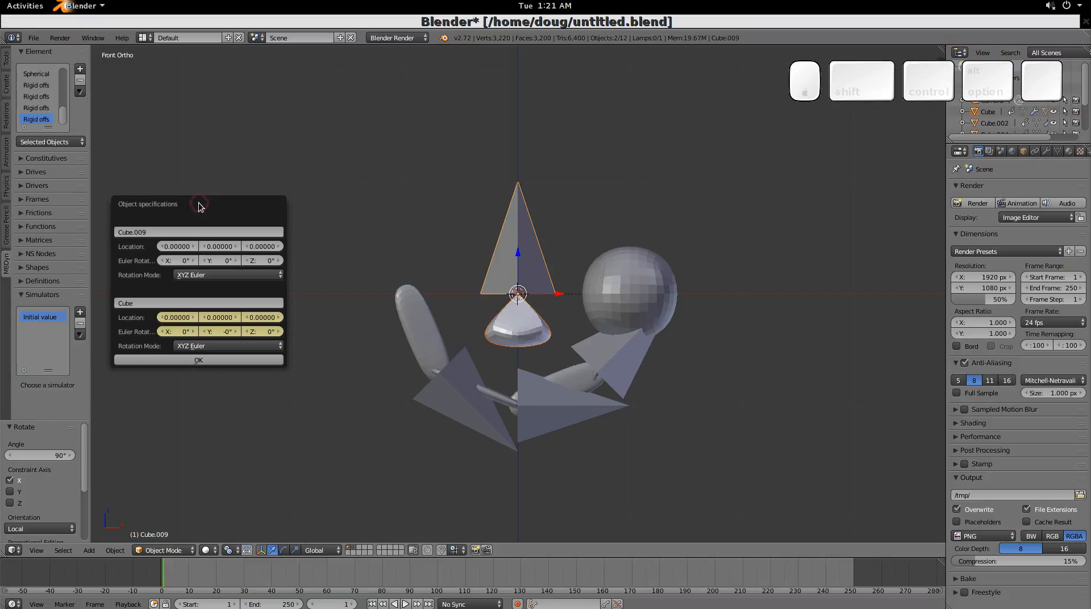
Set the ground's new offset object to X location -1 and X rotation 90°, keeping the other specifications at their defaults.
click(187, 248)
text(-1)
key(Return)
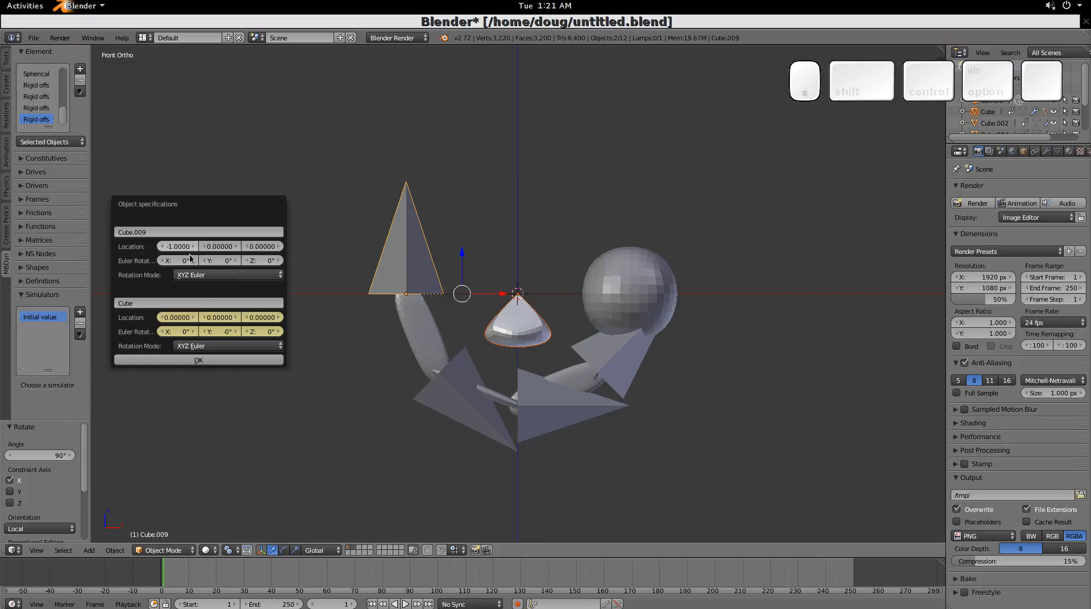
click(188, 260)
text(90)
key(Return)
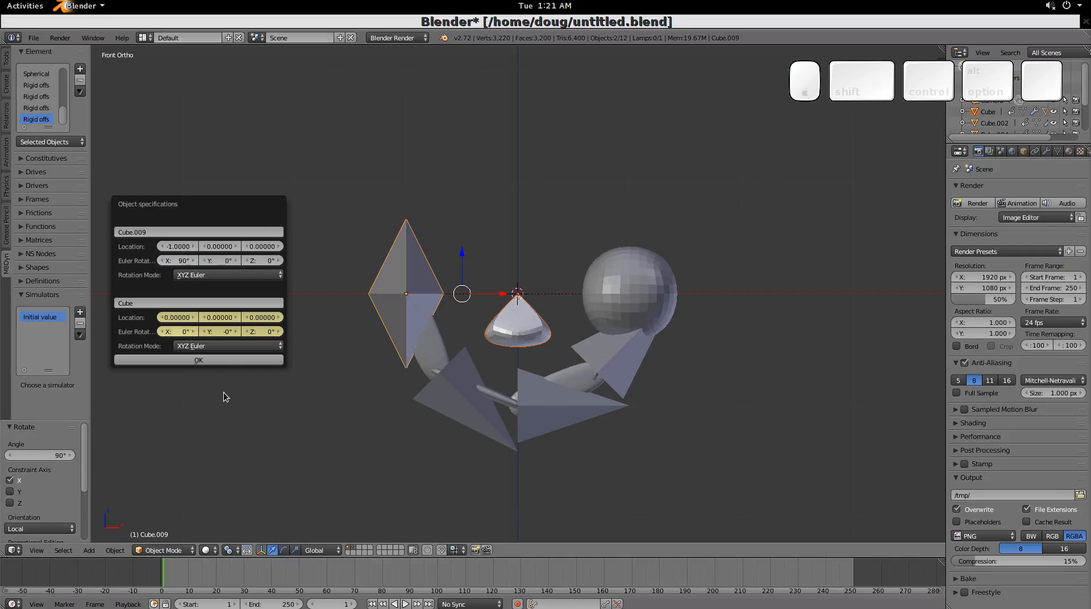
click(222, 361)
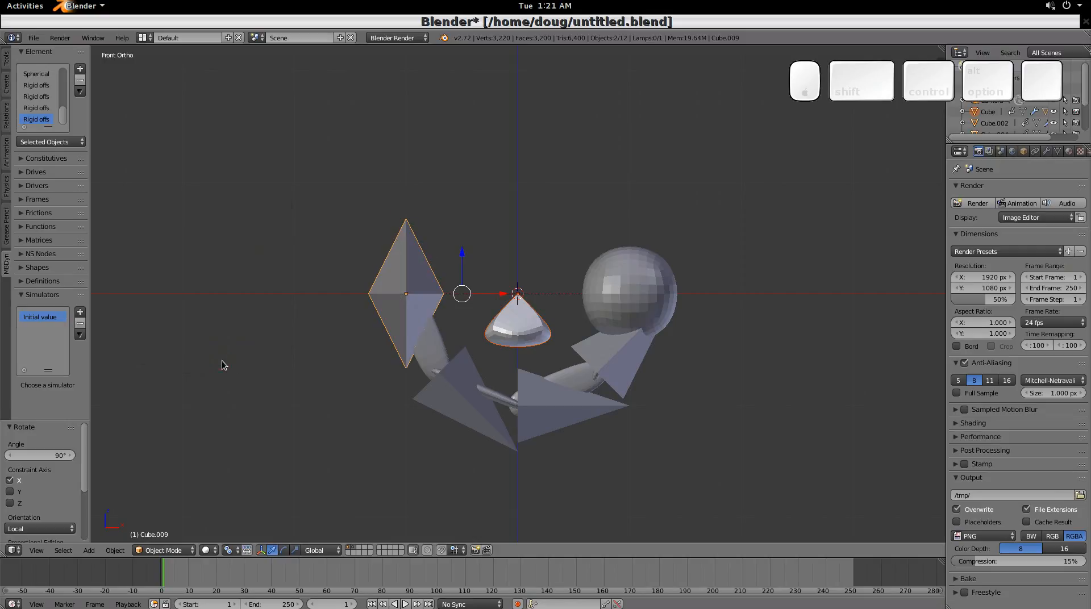
Add a Rigid offset node with the default settings to the fourth link, Cube.006.
right_click(438, 348)
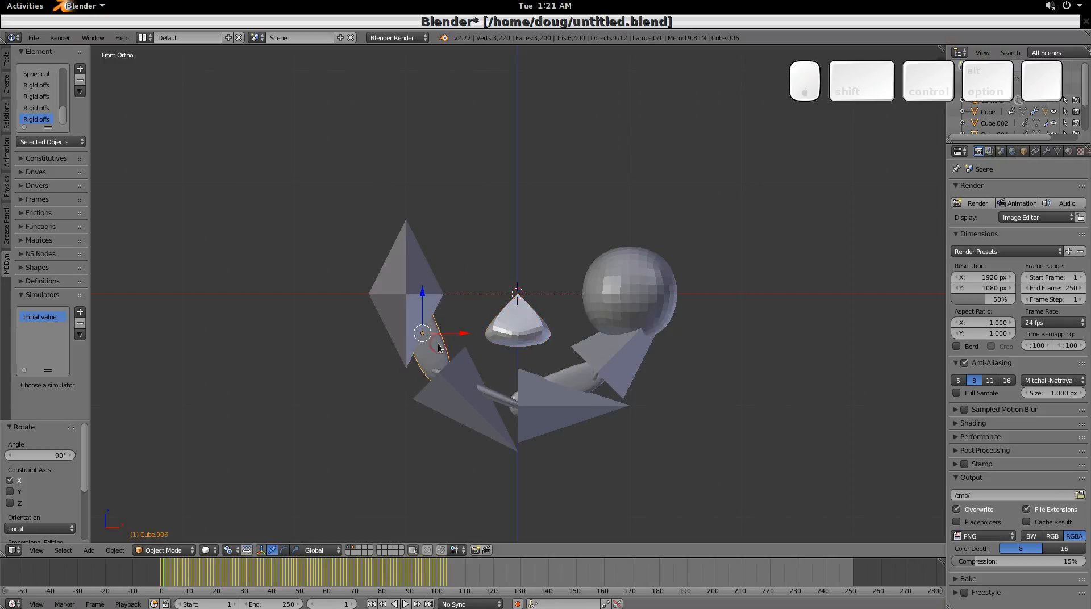
click(80, 68)
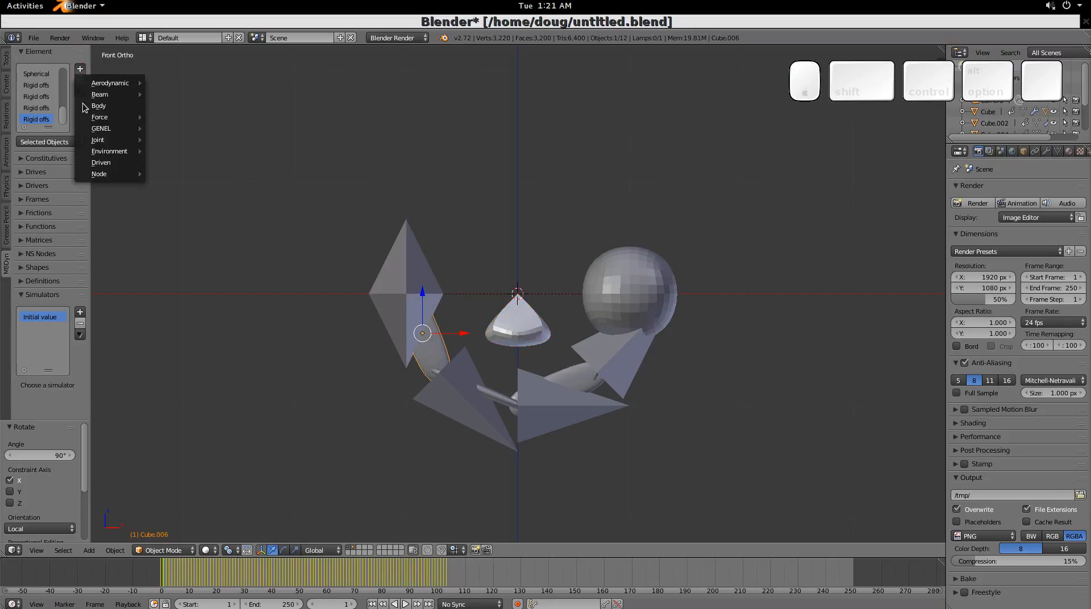
mouse_move(126, 176)
click(187, 173)
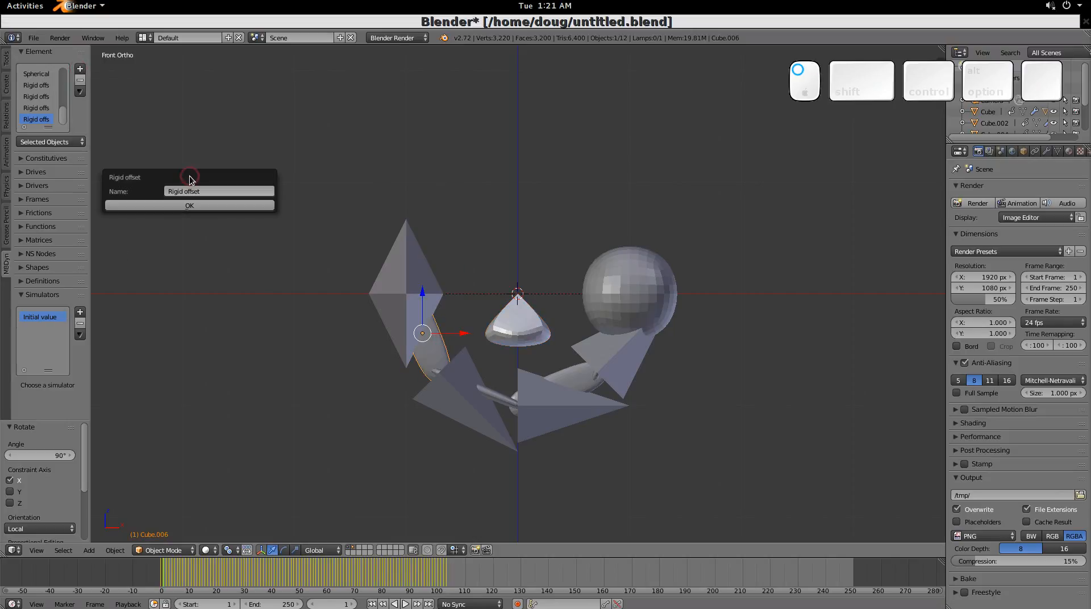
click(196, 206)
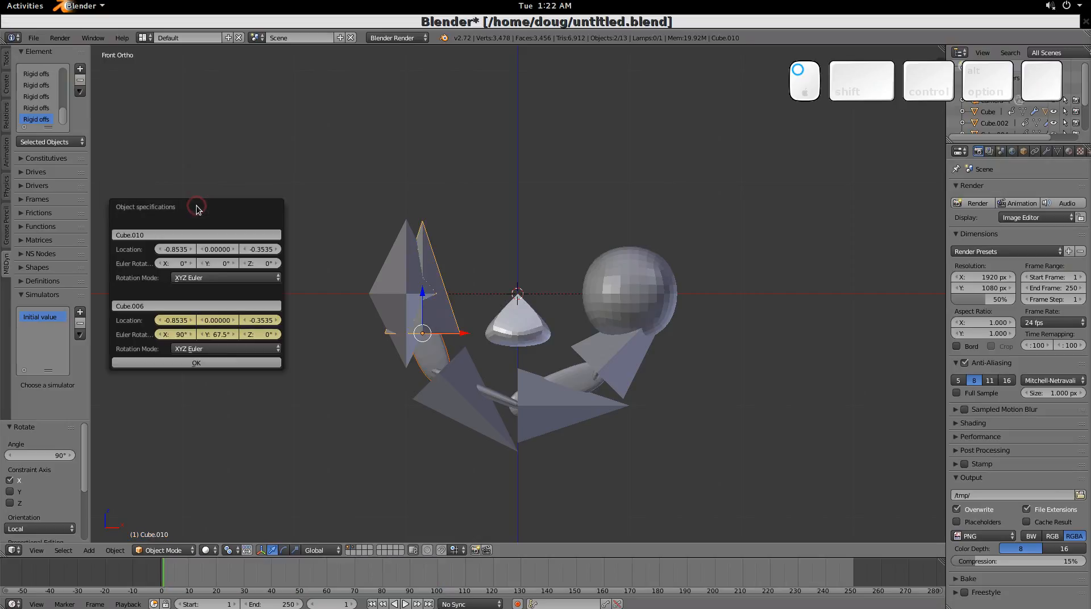
click(213, 363)
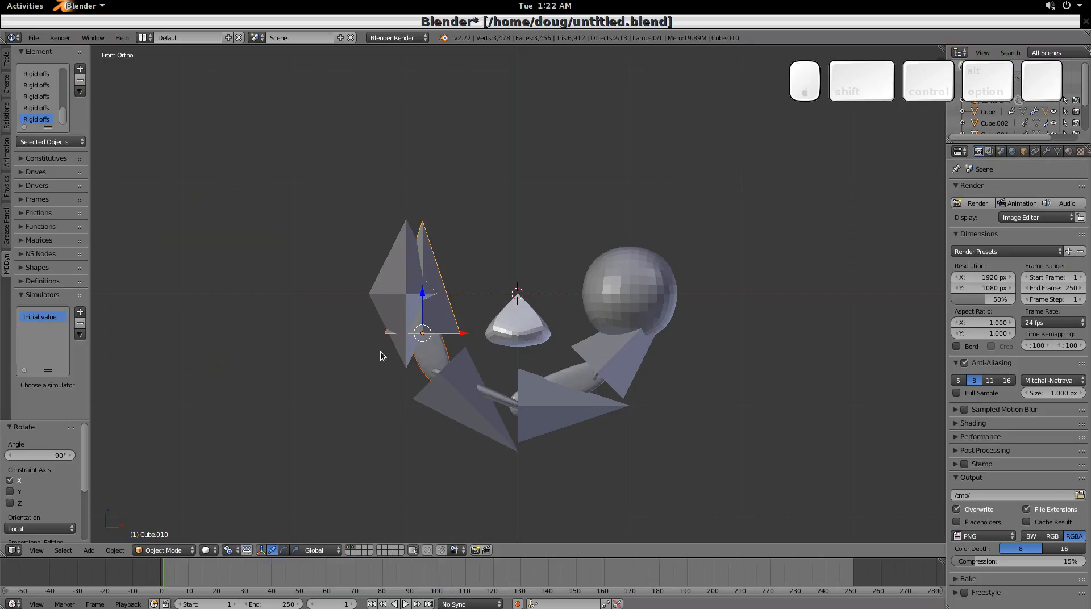
Clear the location of the fourth link's offset object and move it -1 along X.
key(alt+g)
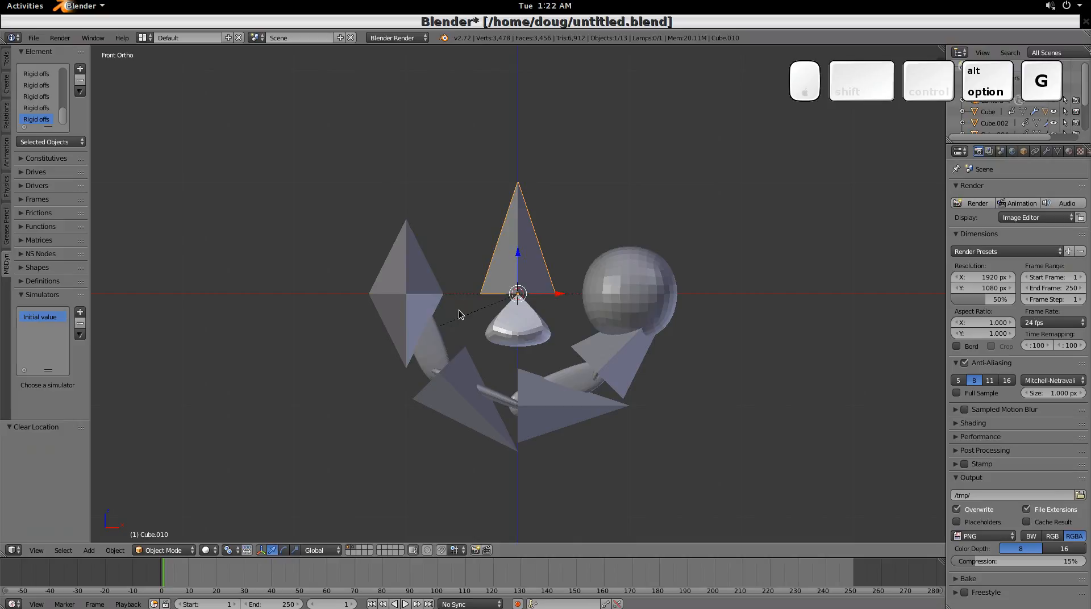
text(g)
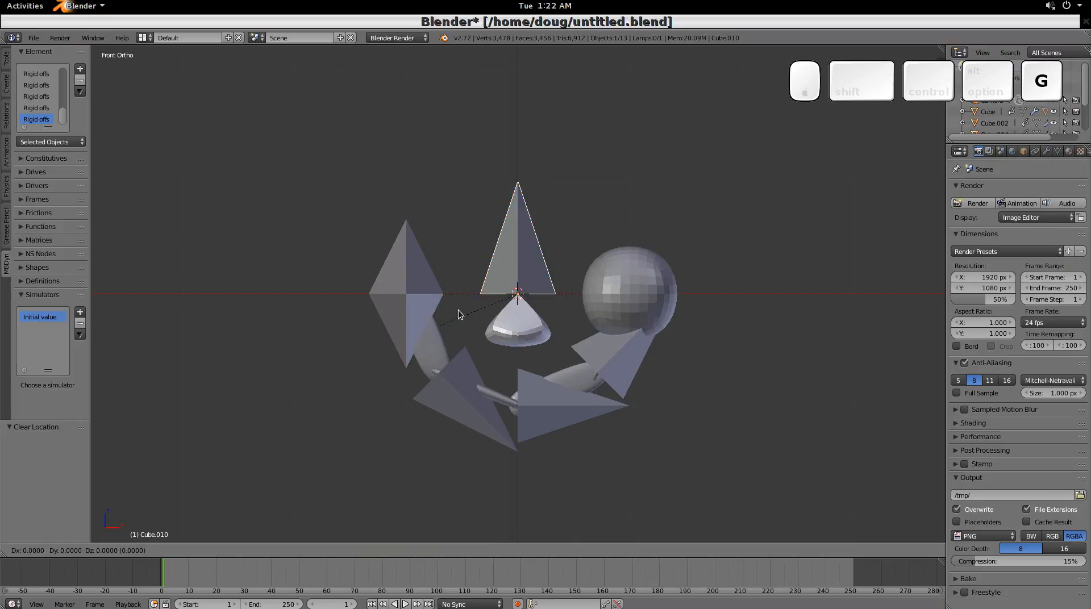
text(-1)
key(Return)
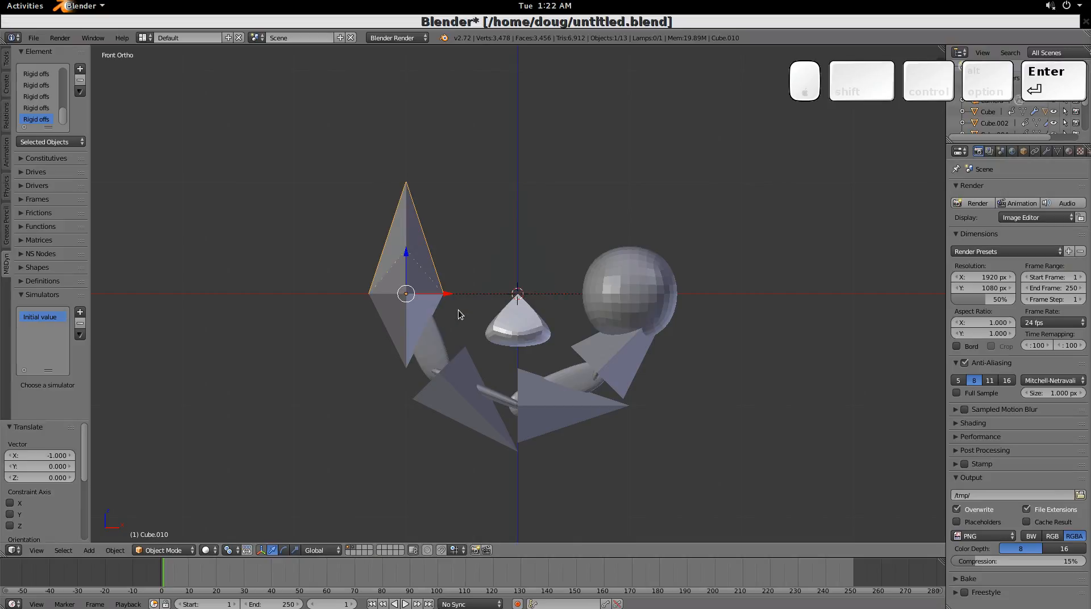
Add an Inline joint with the default name between the fourth link's offset object and the ground's rotated offset object.
shift+right_click(386, 333)
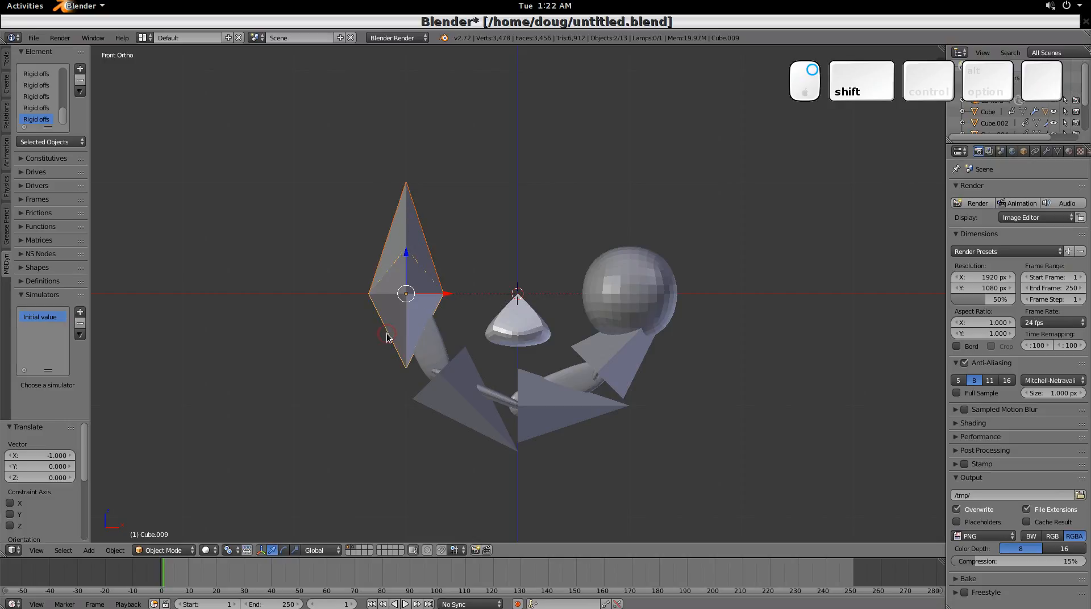
click(80, 69)
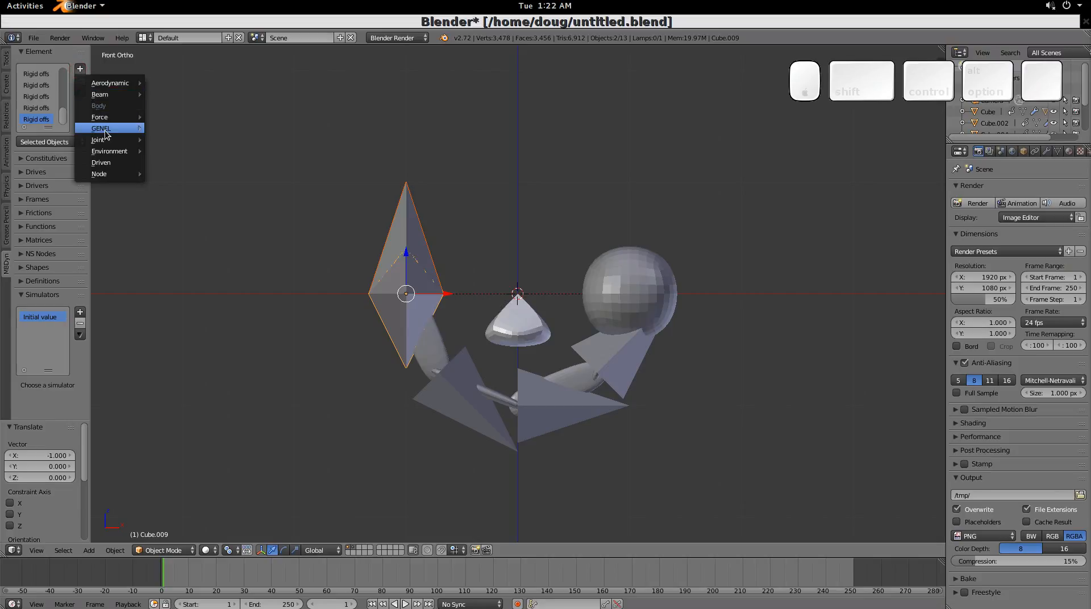
mouse_move(140, 141)
click(193, 208)
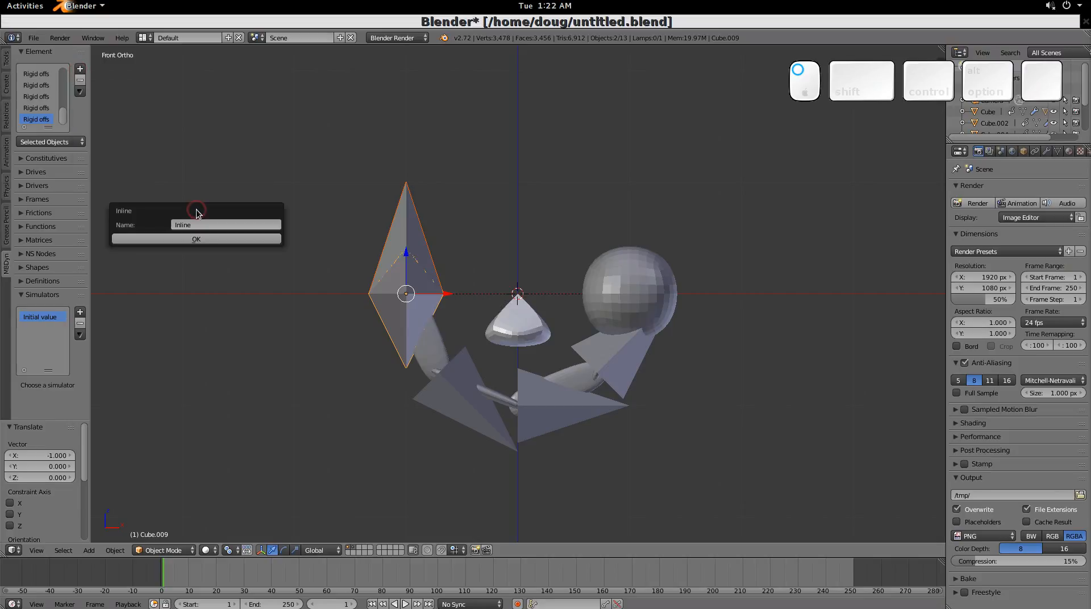
click(199, 239)
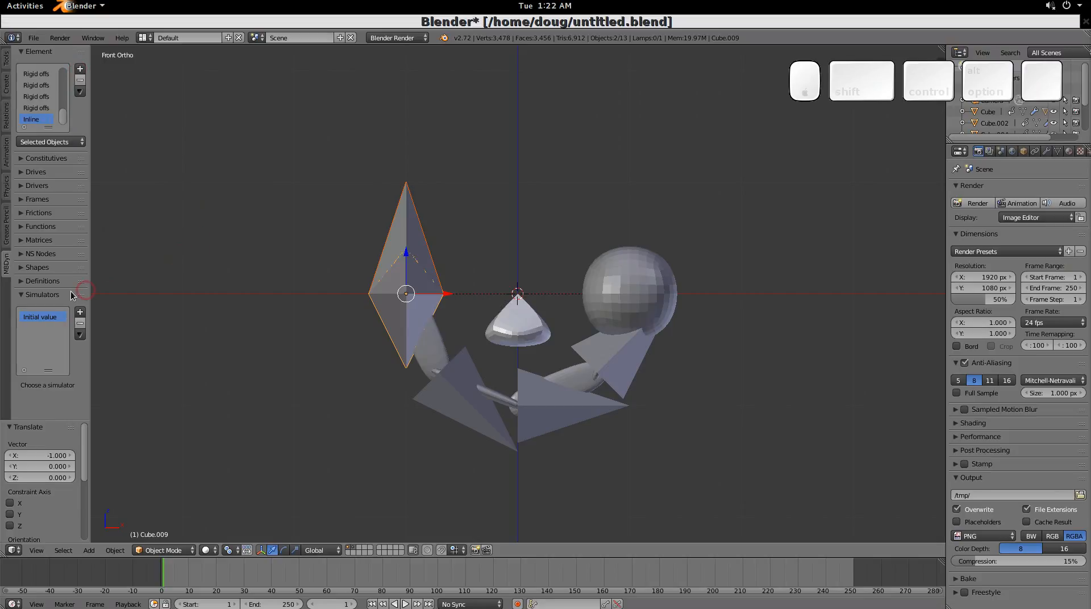
Run the Initial value simulation and animate the objects with 100 steps between animation frames.
click(44, 318)
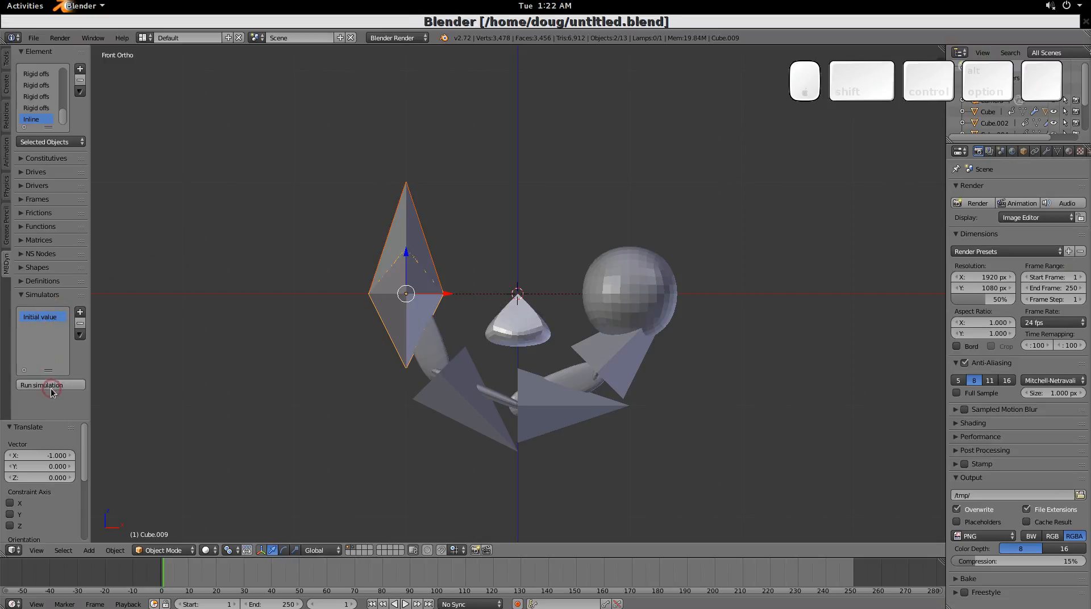
click(52, 385)
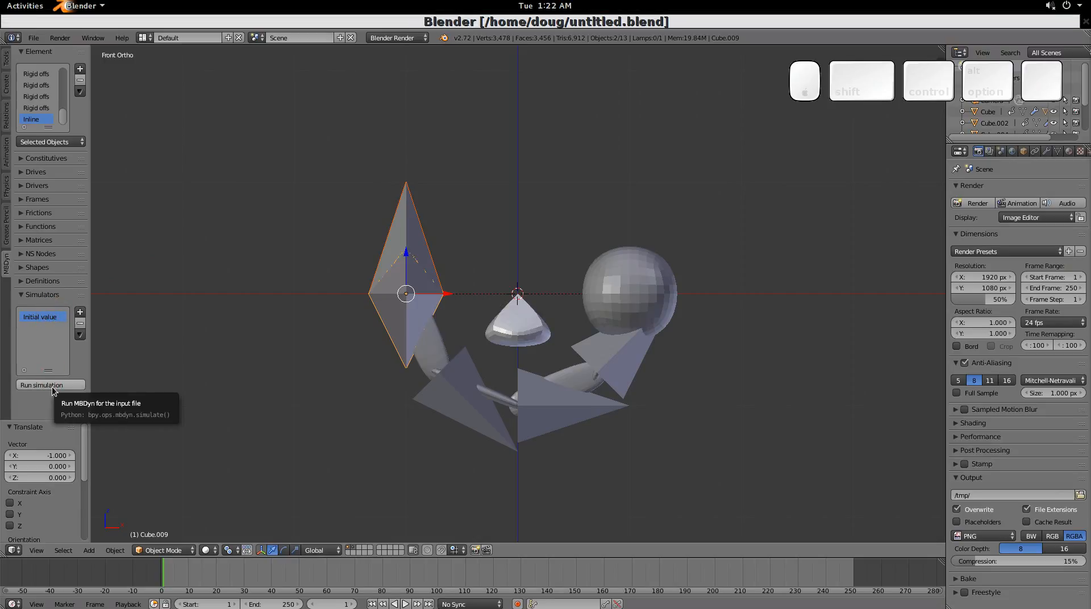
click(46, 400)
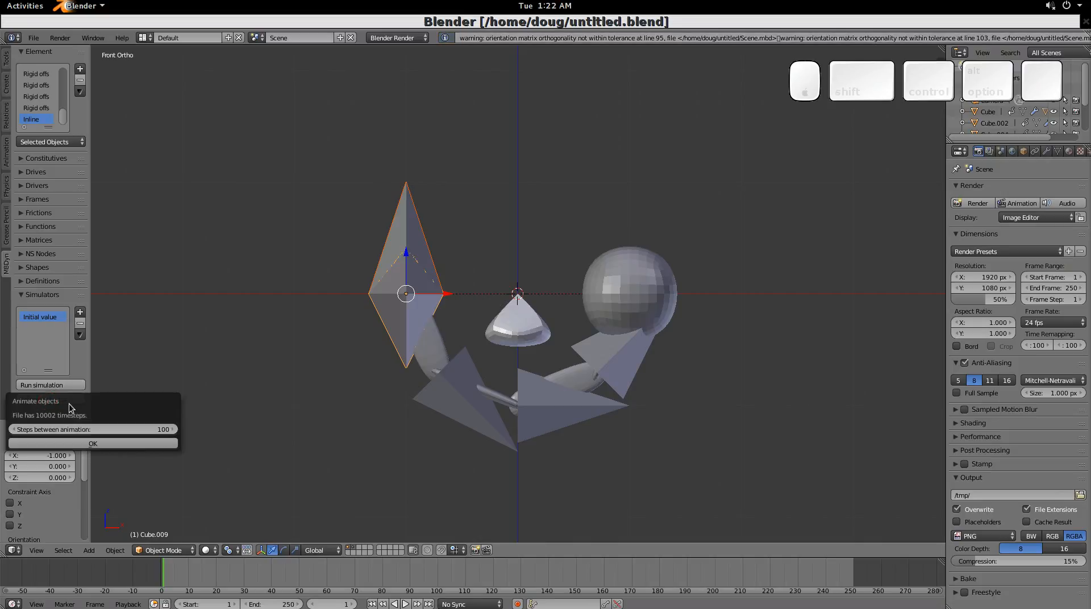
click(87, 444)
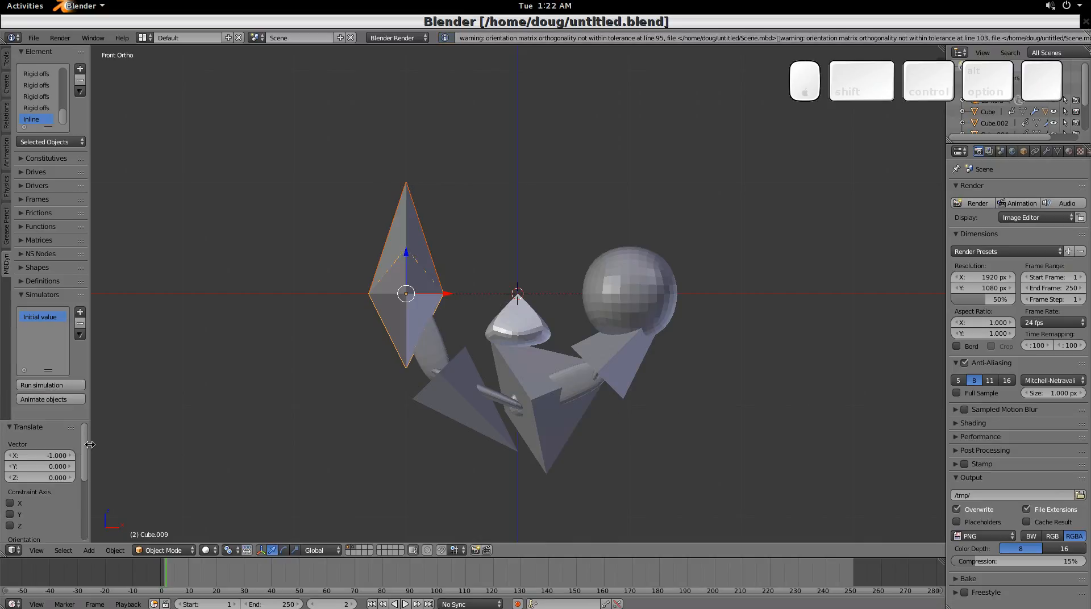
Show only the layer holding the four links, play the animation to review the chain's motion, and stop it.
click(355, 548)
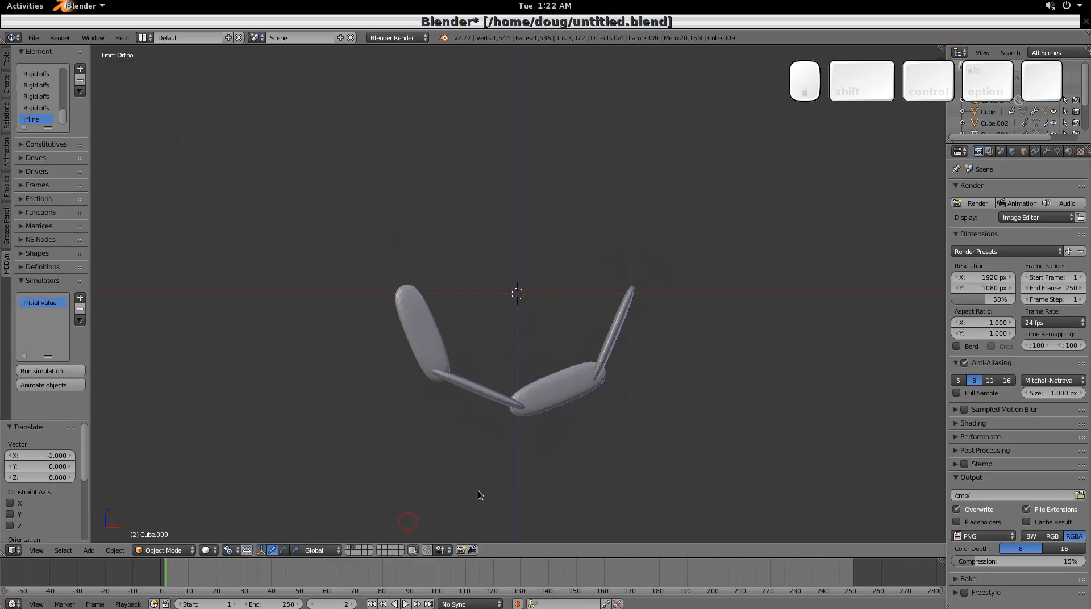
key(alt+a)
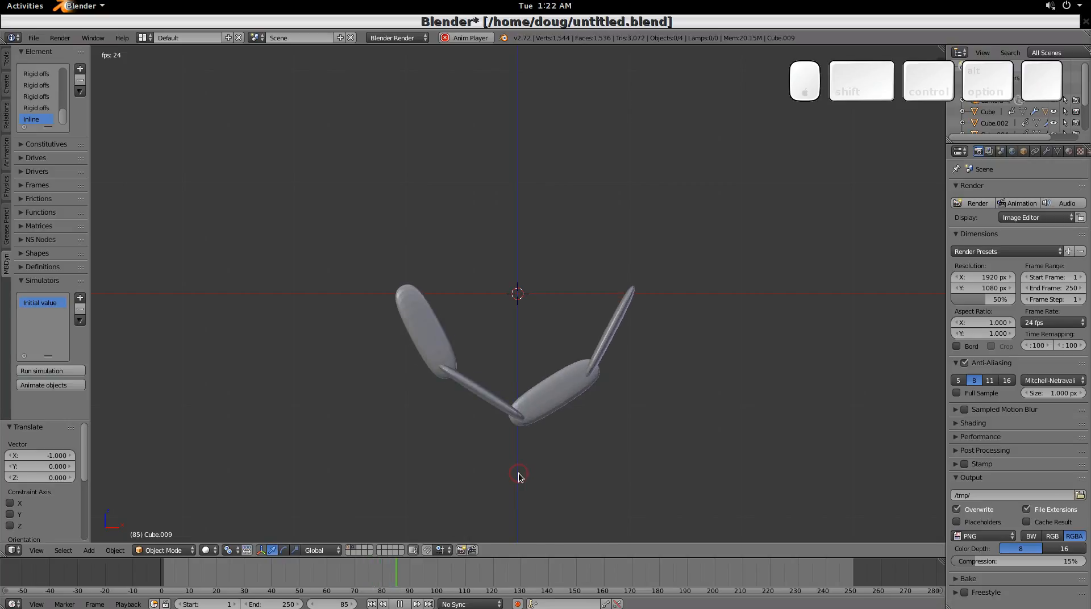
key(Escape)
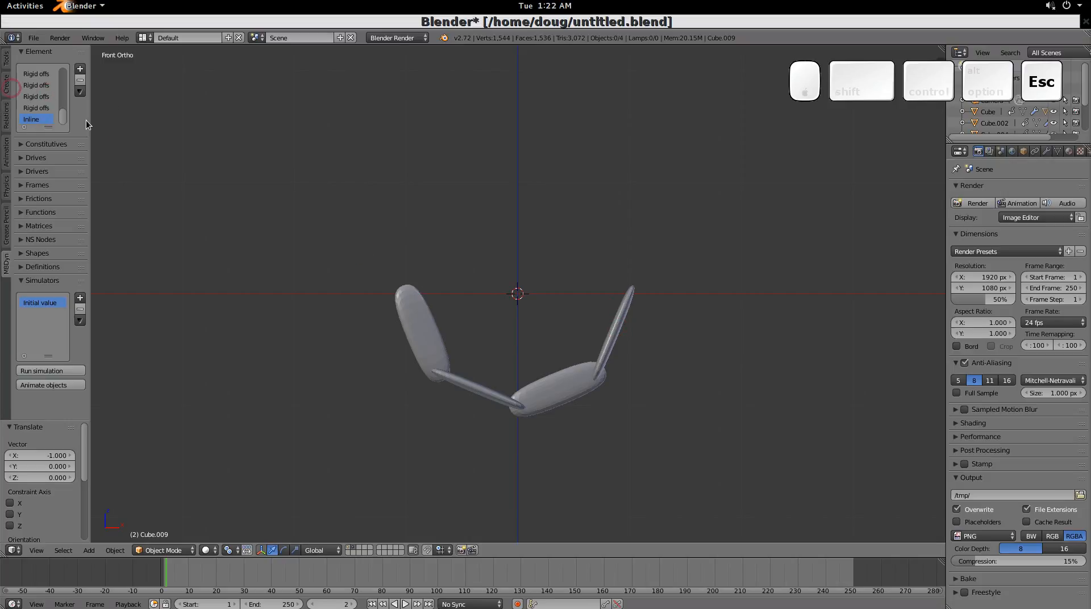
Widen the MBDyn tool area and filter the element list to Spherical hinge elements.
drag(90, 121, 144, 125)
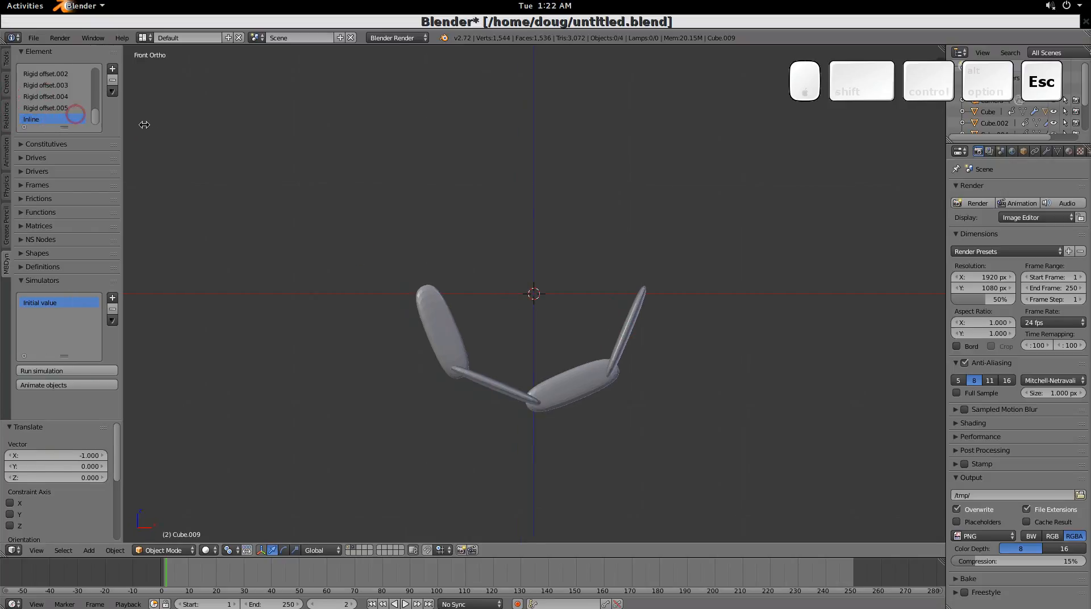
click(23, 127)
click(106, 149)
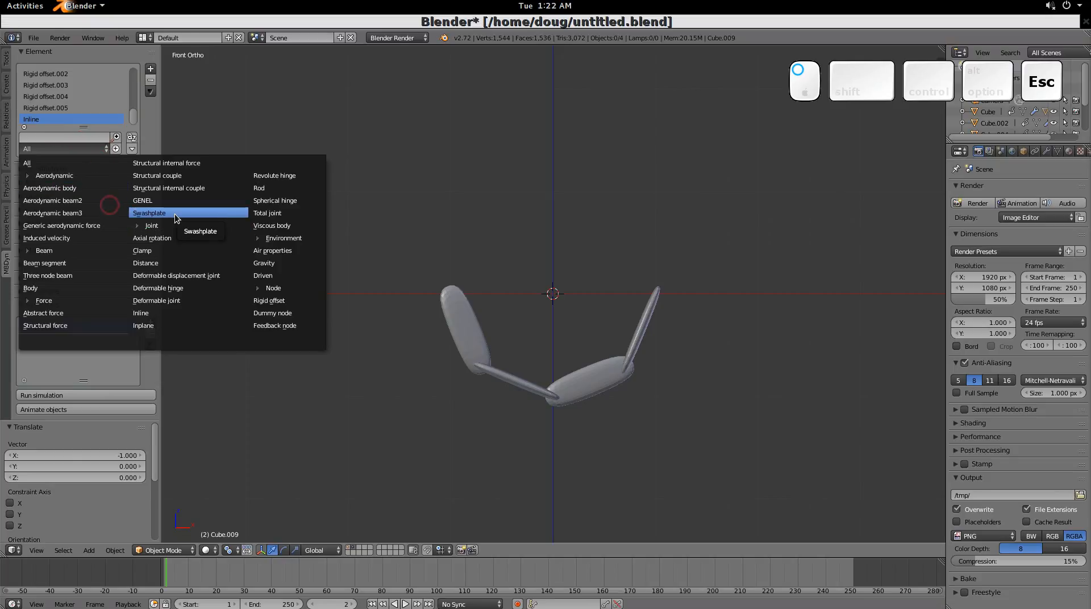
click(275, 201)
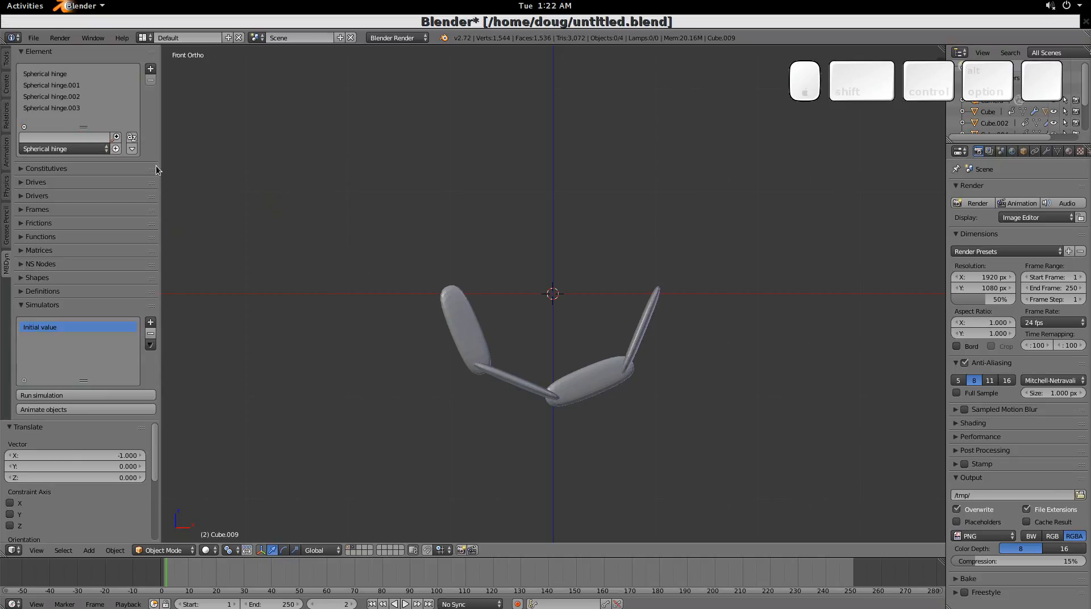
Redisplay the hidden layer alongside the links and select the objects belonging to the first spherical hinge.
click(63, 75)
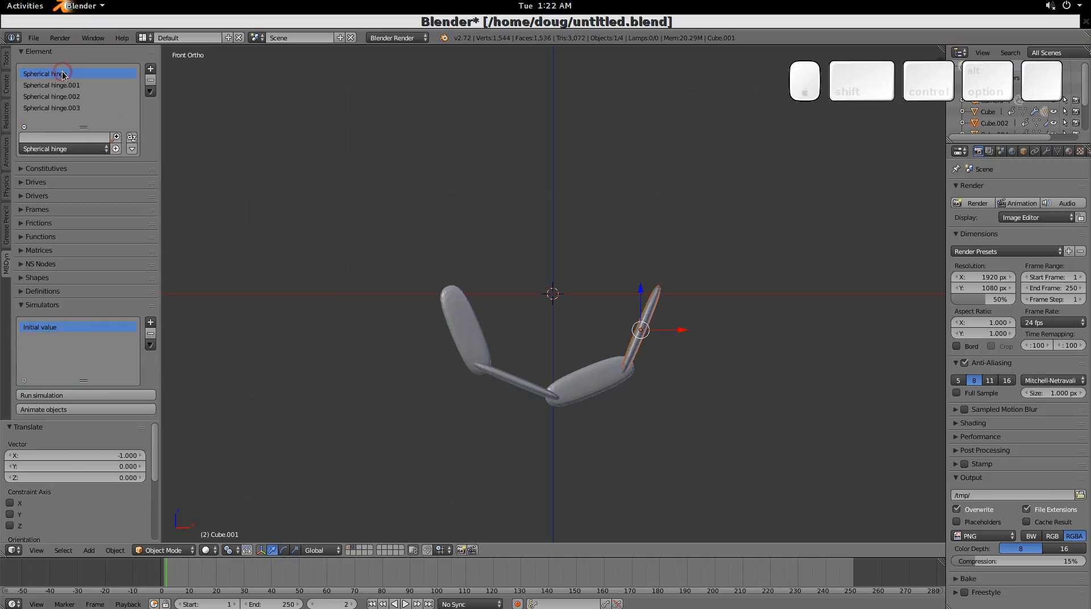
click(151, 69)
shift+click(350, 548)
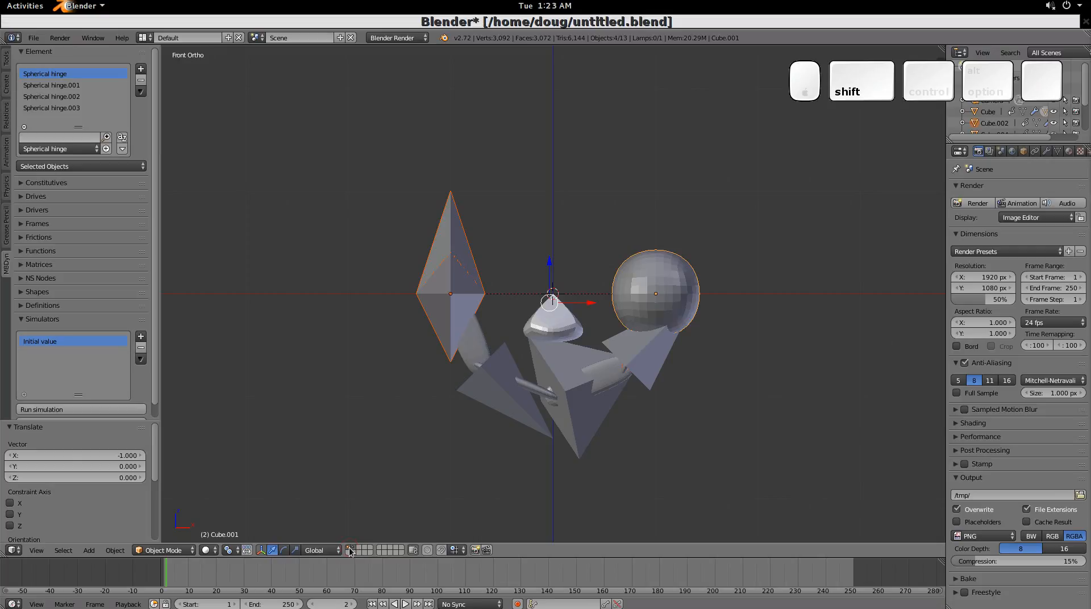
click(50, 74)
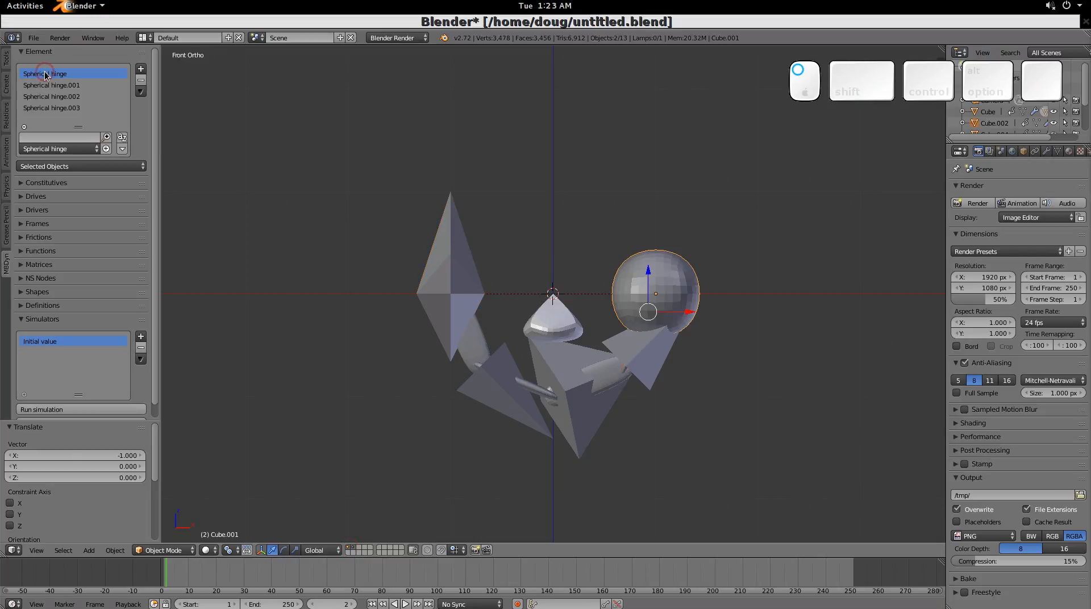
Add a Deformable hinge joint to the selected objects with a new 3D Linear viscous constitutive of viscosity 1, keeping default names.
click(141, 69)
mouse_move(184, 141)
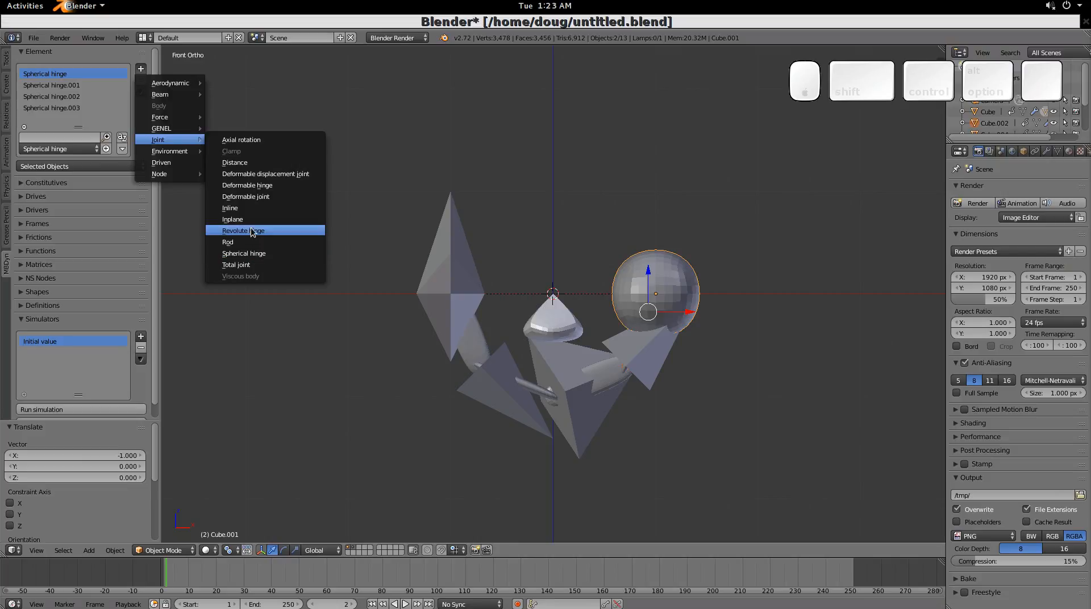
click(264, 185)
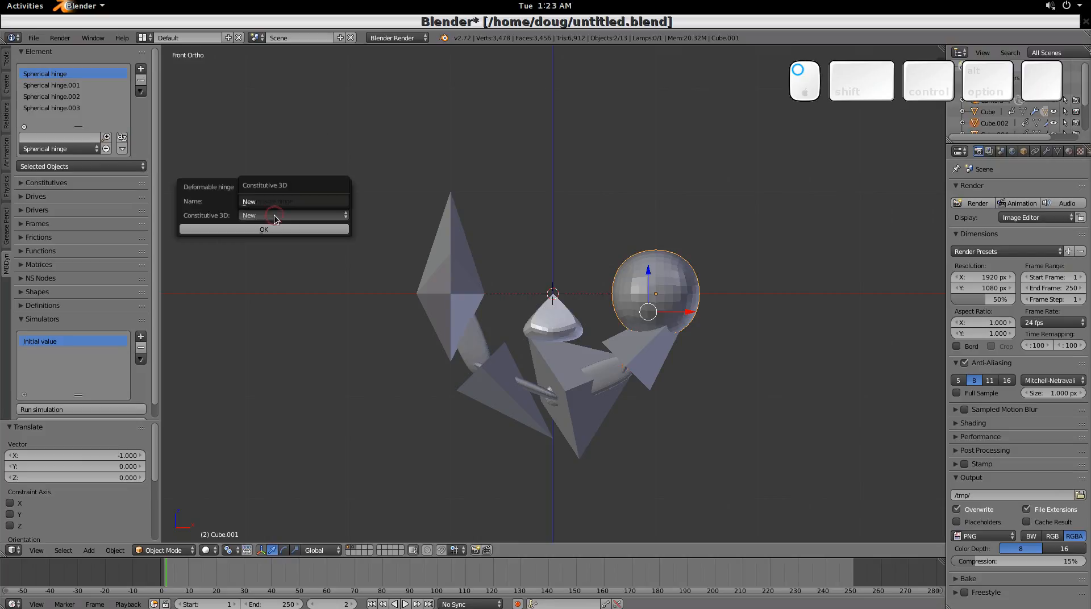
click(273, 214)
click(276, 200)
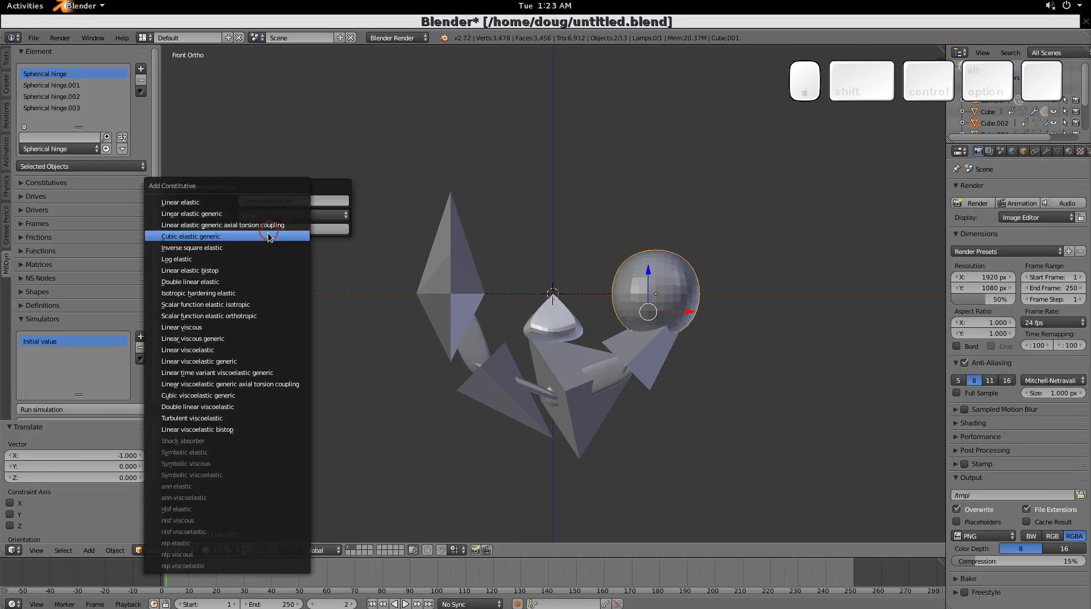
click(222, 327)
click(236, 356)
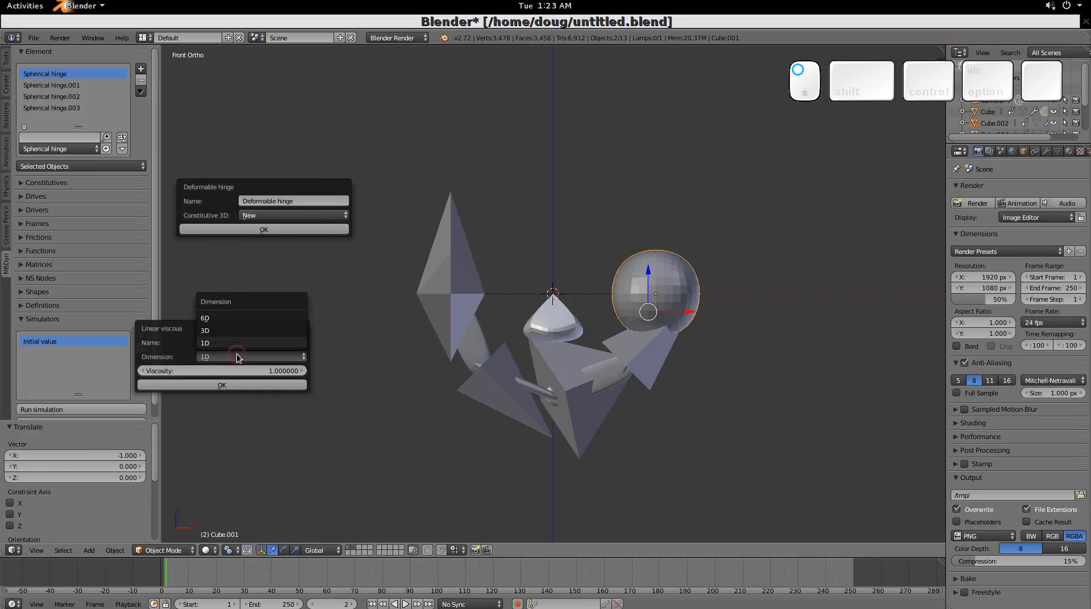
click(234, 330)
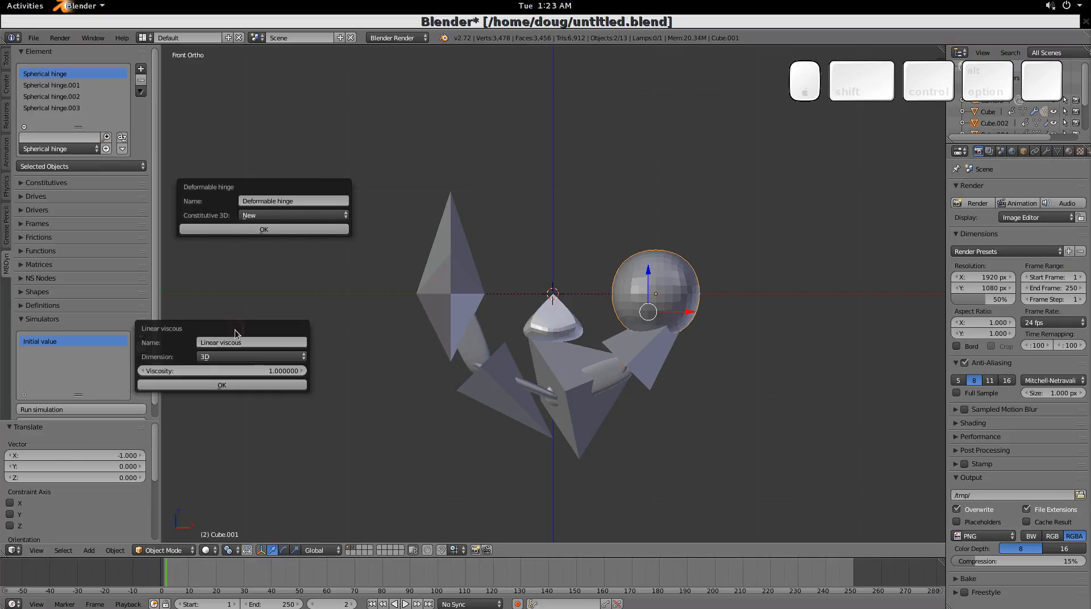
click(243, 384)
click(264, 228)
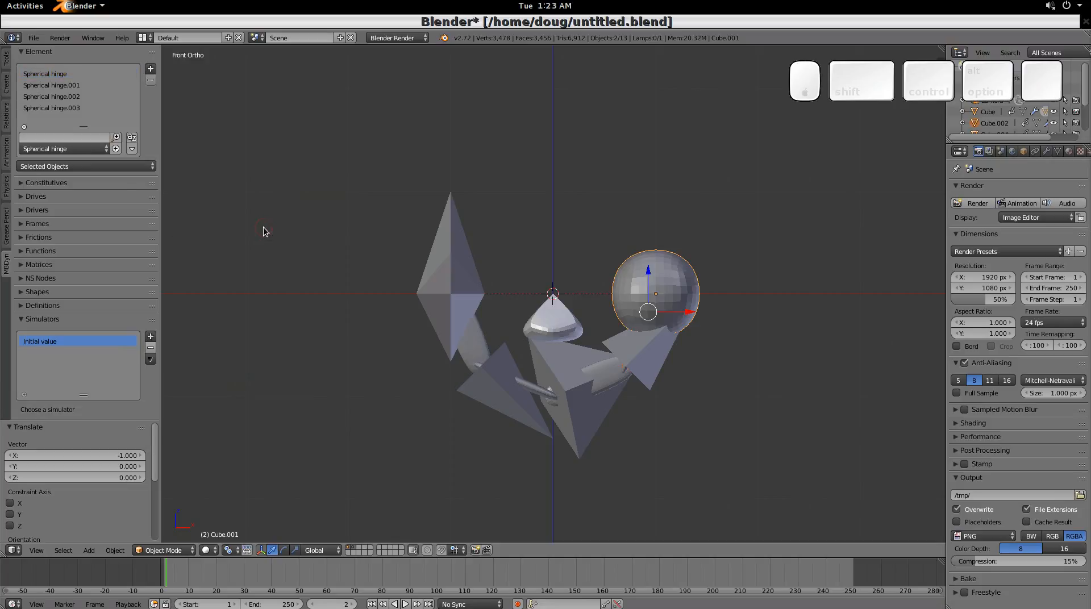
Add a Deformable hinge joint with the default settings to the objects of Spherical hinge.001.
click(47, 84)
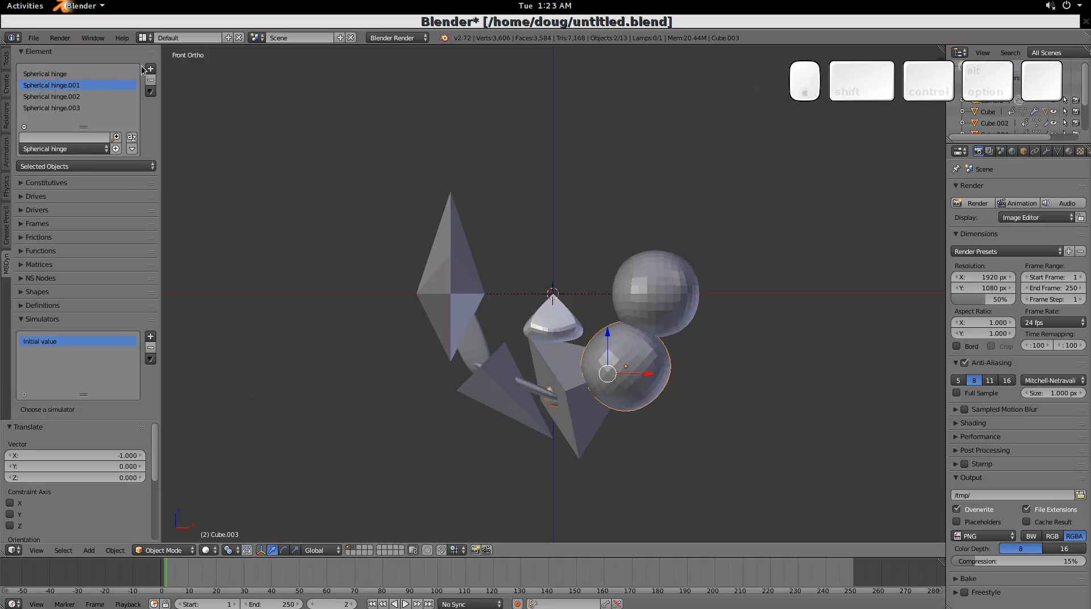
click(150, 69)
mouse_move(183, 140)
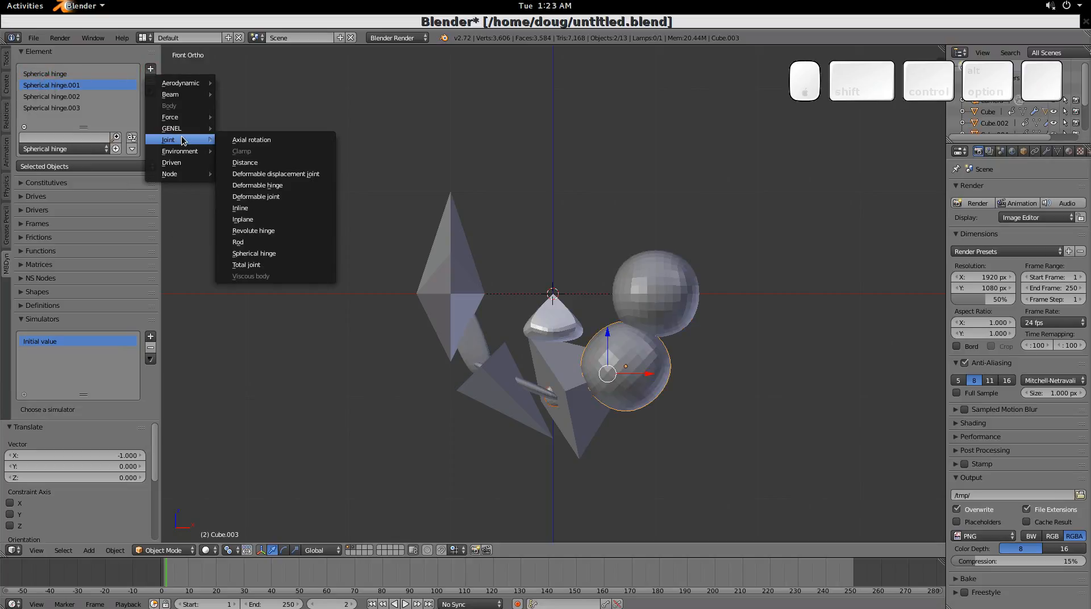
click(270, 186)
click(267, 230)
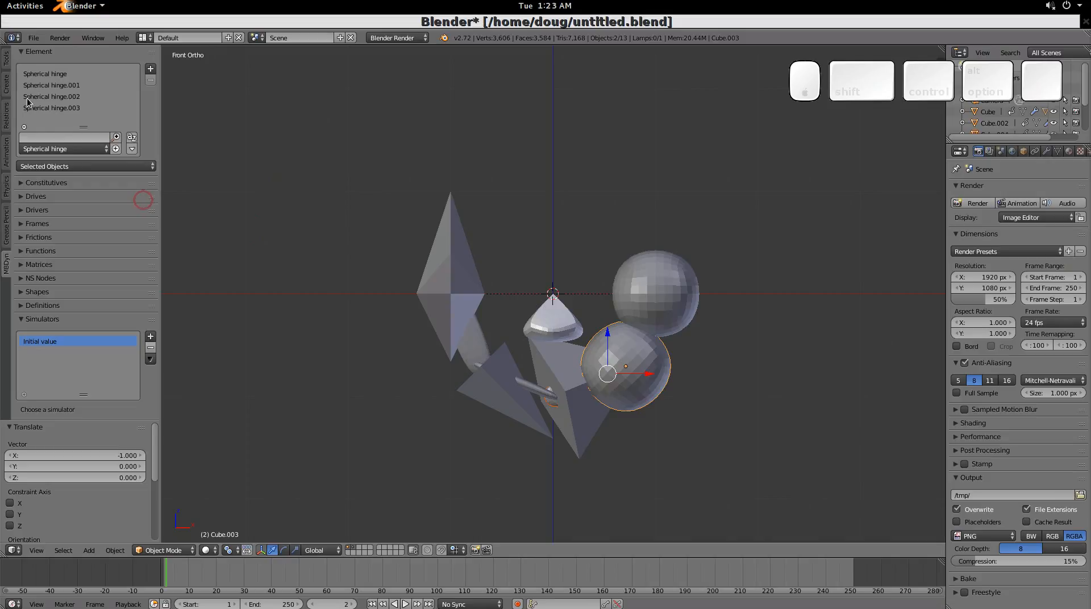
Add a Deformable hinge joint with the default settings to the objects of Spherical hinge.002.
click(47, 95)
click(150, 68)
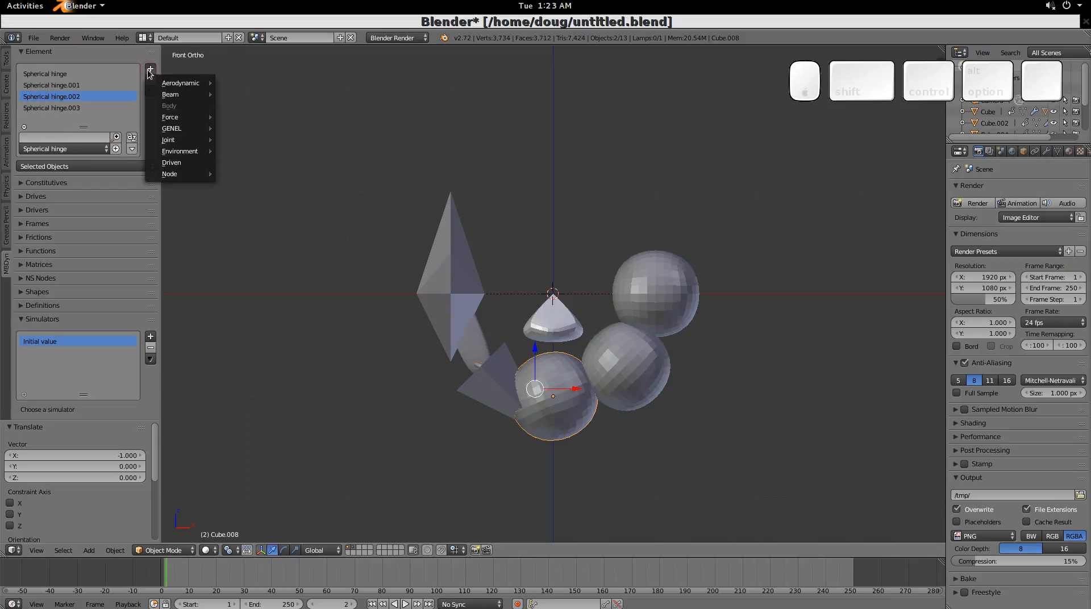
click(174, 142)
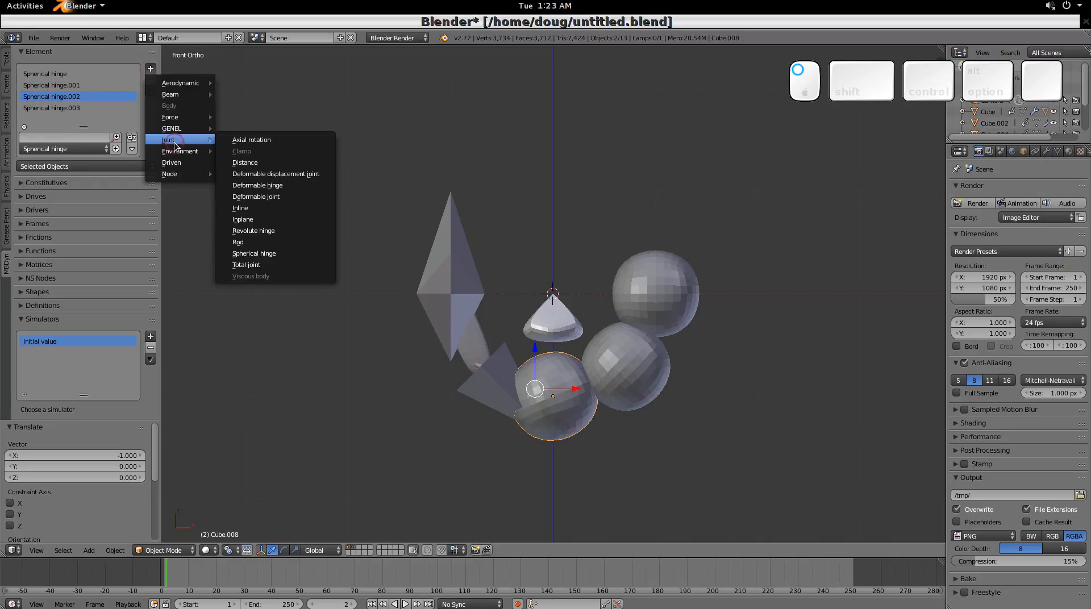
click(259, 185)
click(266, 230)
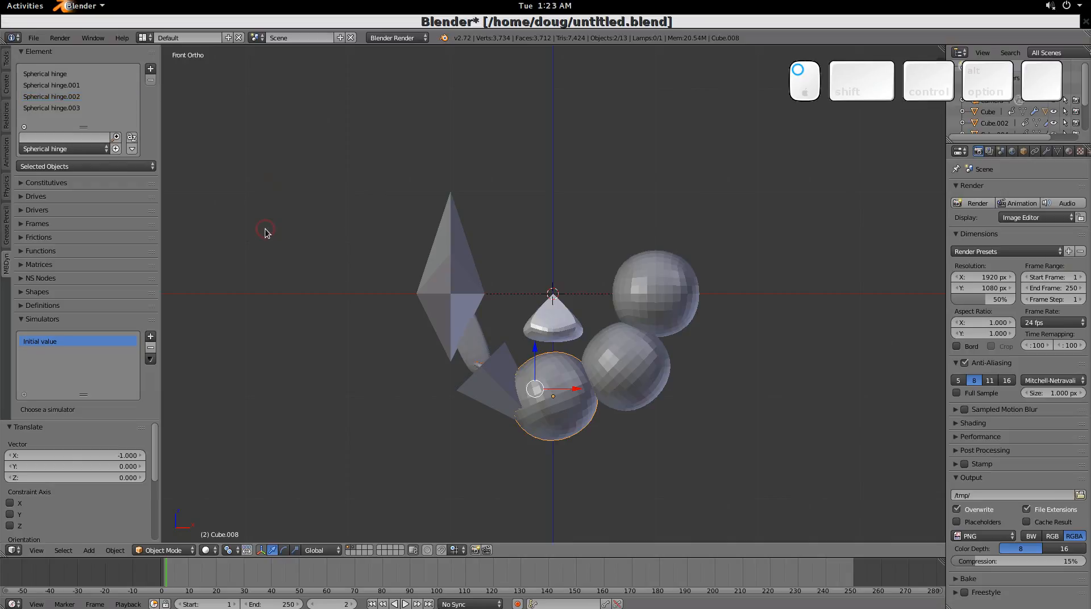
Add a Deformable hinge joint using the Linear viscous constitutive to the objects of Spherical hinge.003.
click(53, 106)
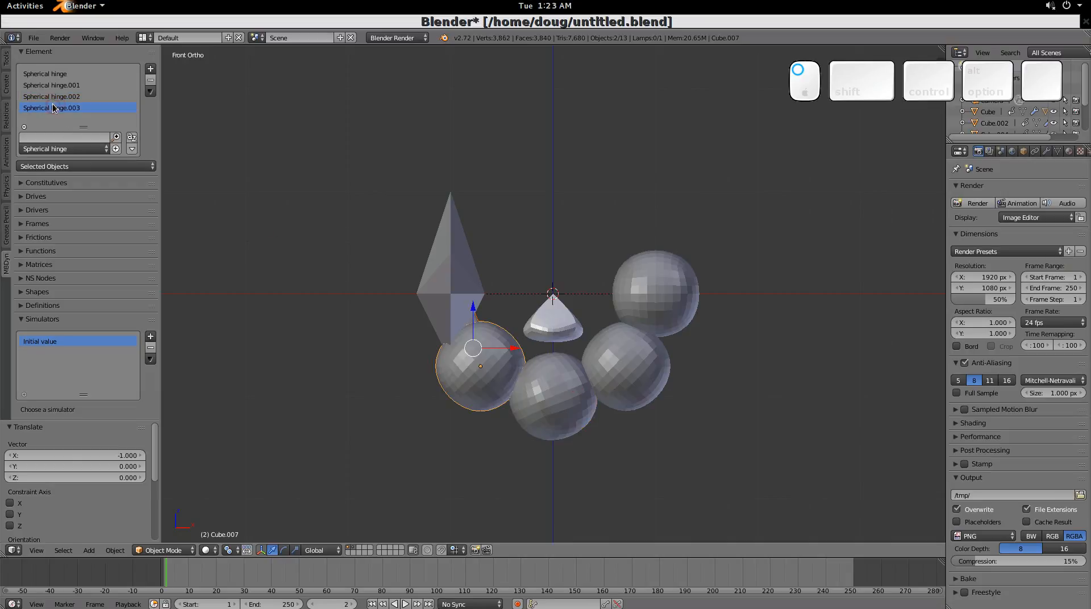
click(151, 69)
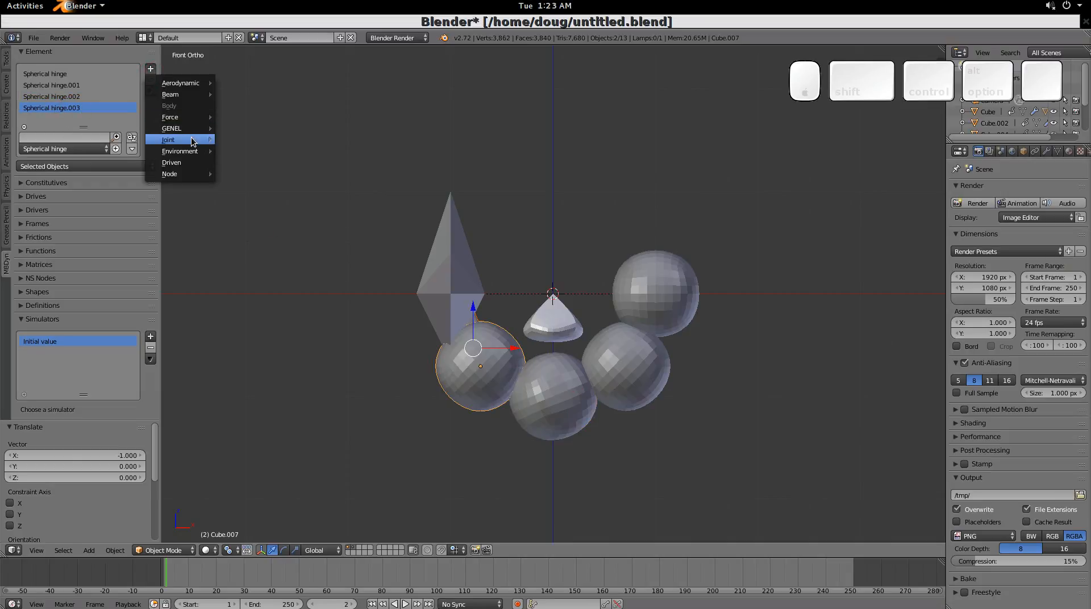
mouse_move(188, 140)
click(258, 189)
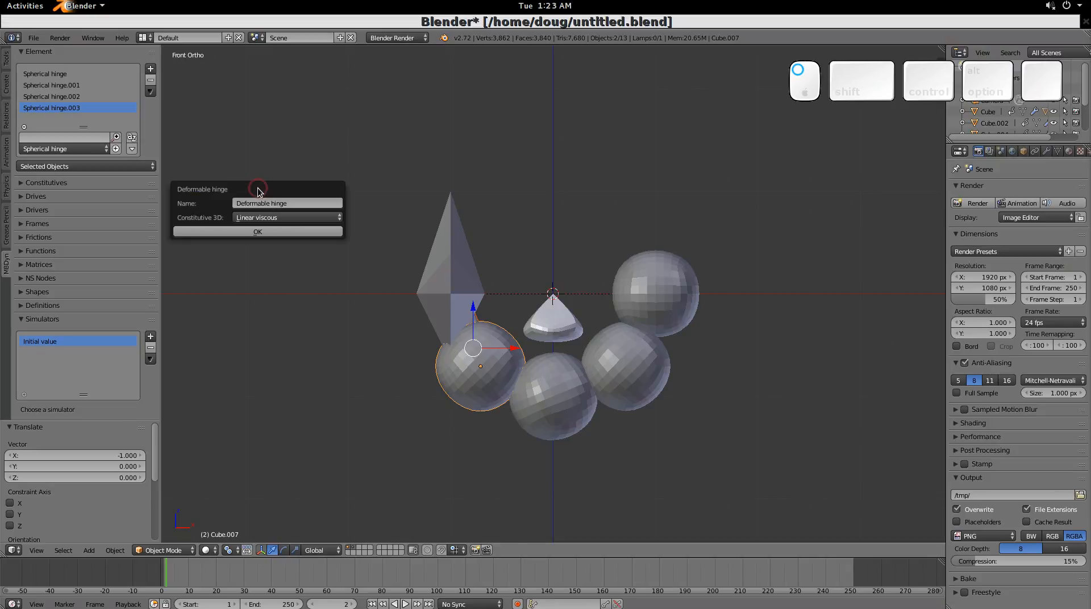
click(258, 233)
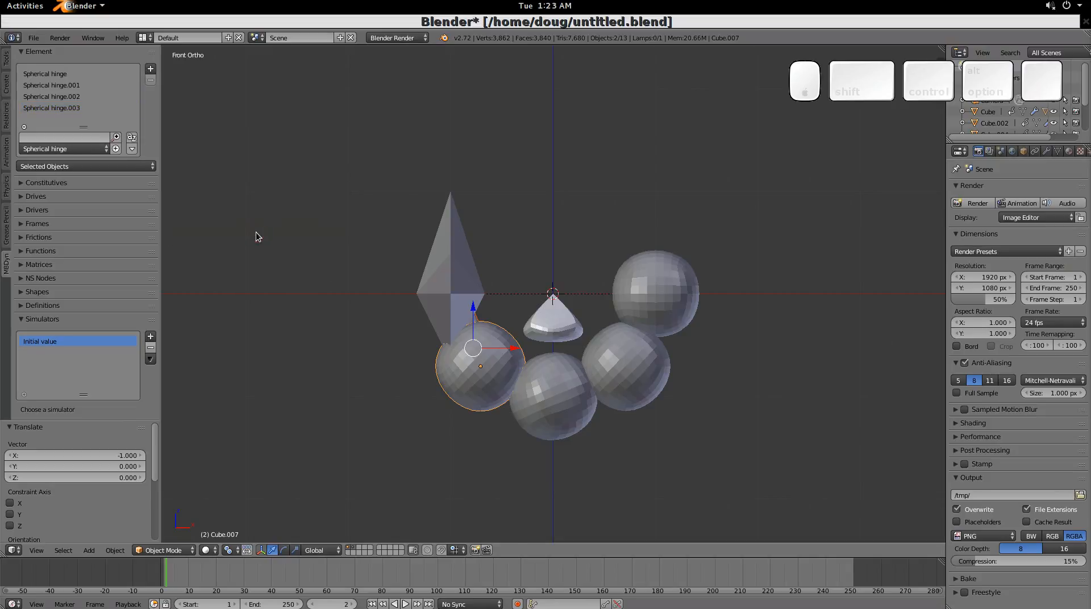
Try to run the Initial value simulation with the damped hinges and dismiss the report.
click(66, 409)
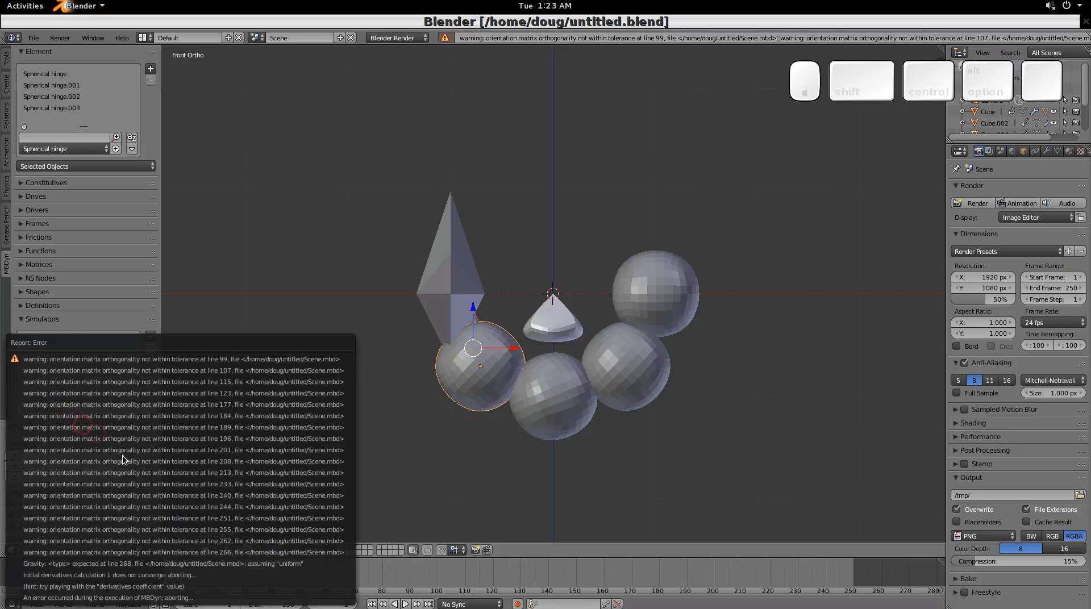
click(121, 458)
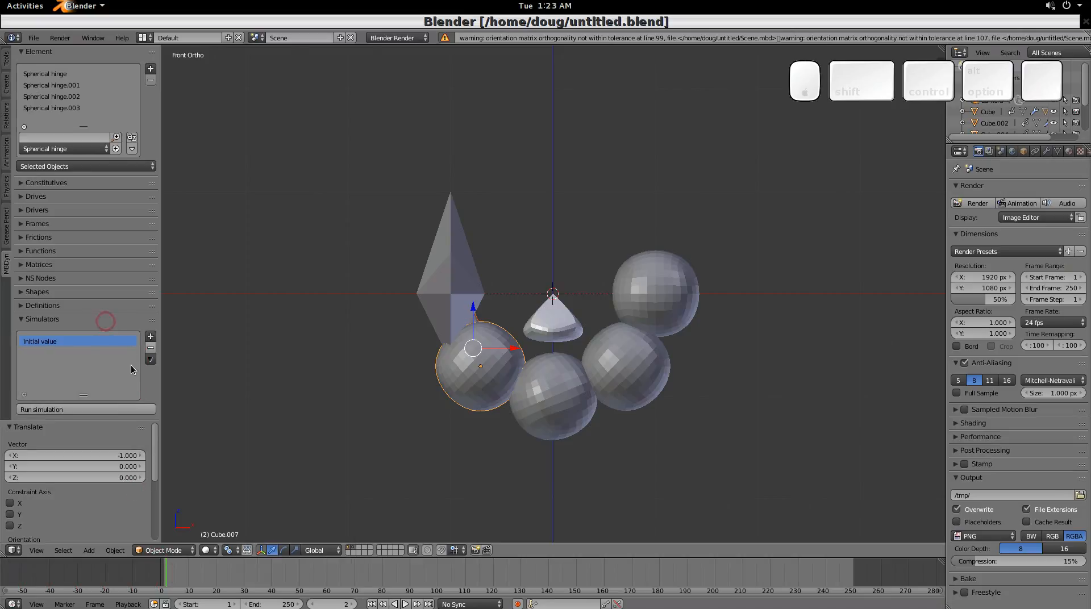
Edit the derivatives coefficient in the Initial value simulator's General data and accept the simulator settings.
click(150, 359)
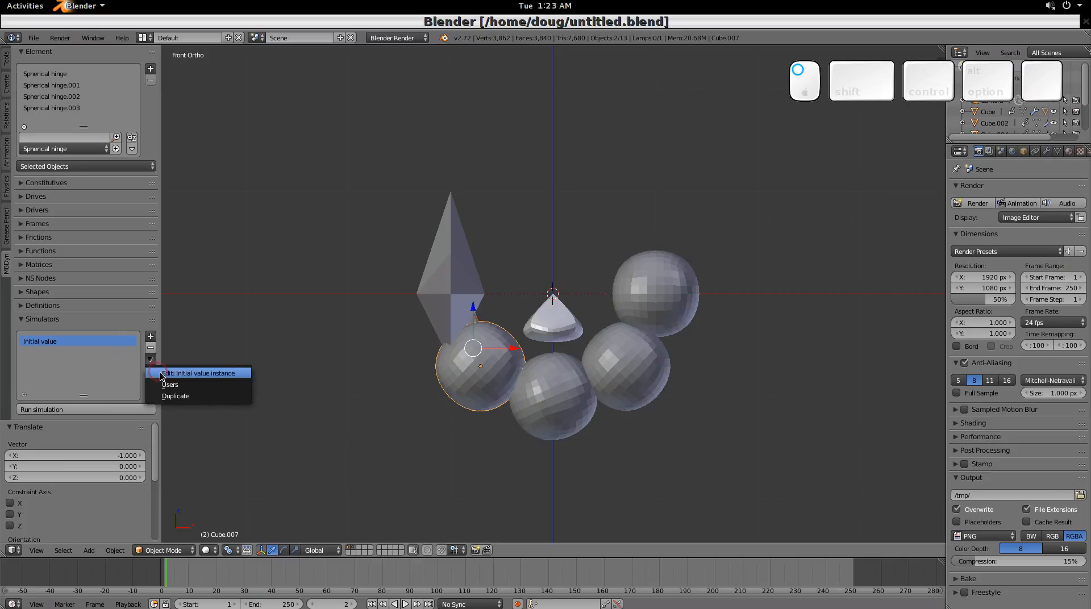
click(160, 374)
click(172, 403)
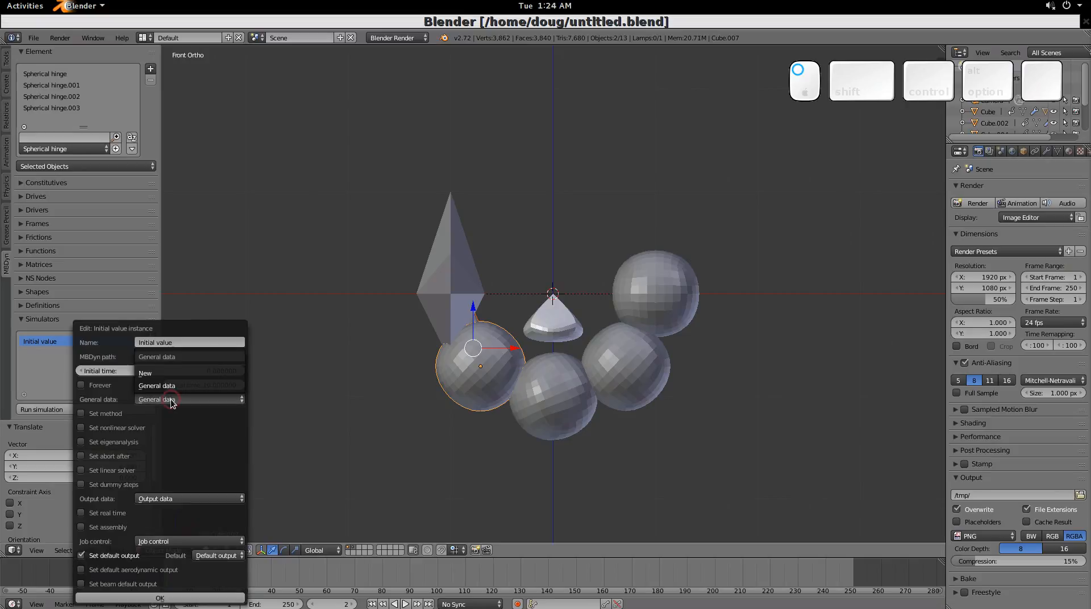
click(171, 391)
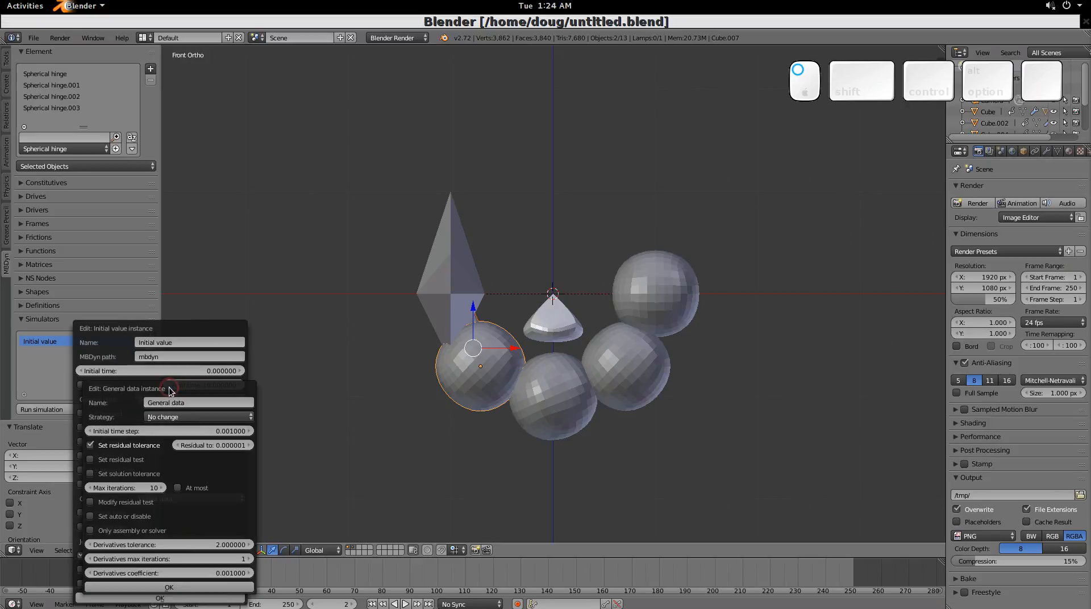
shift+click(234, 574)
text(.)
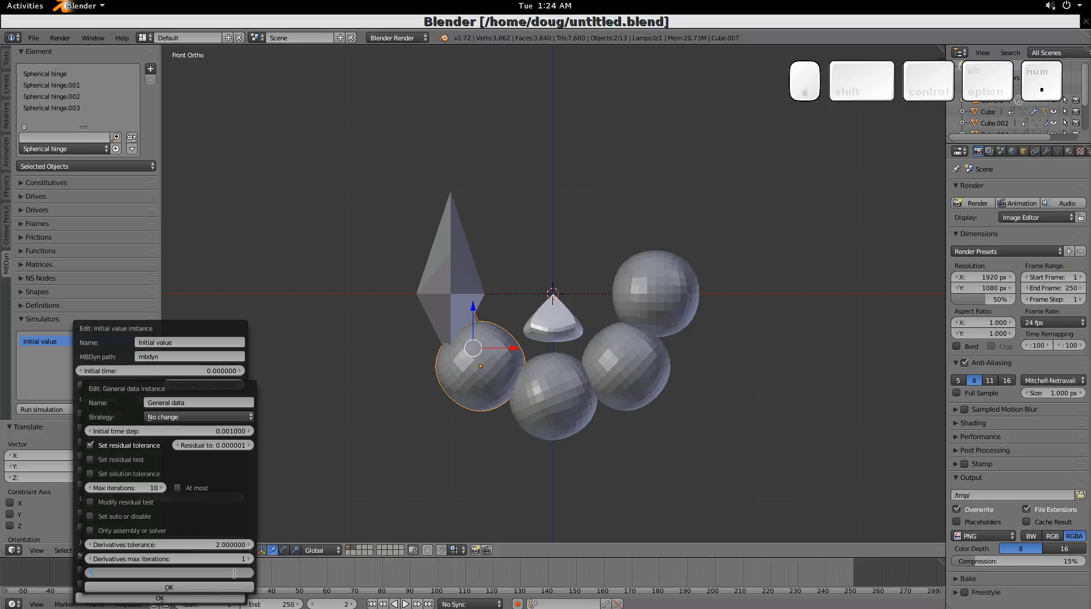
key(Return)
click(226, 588)
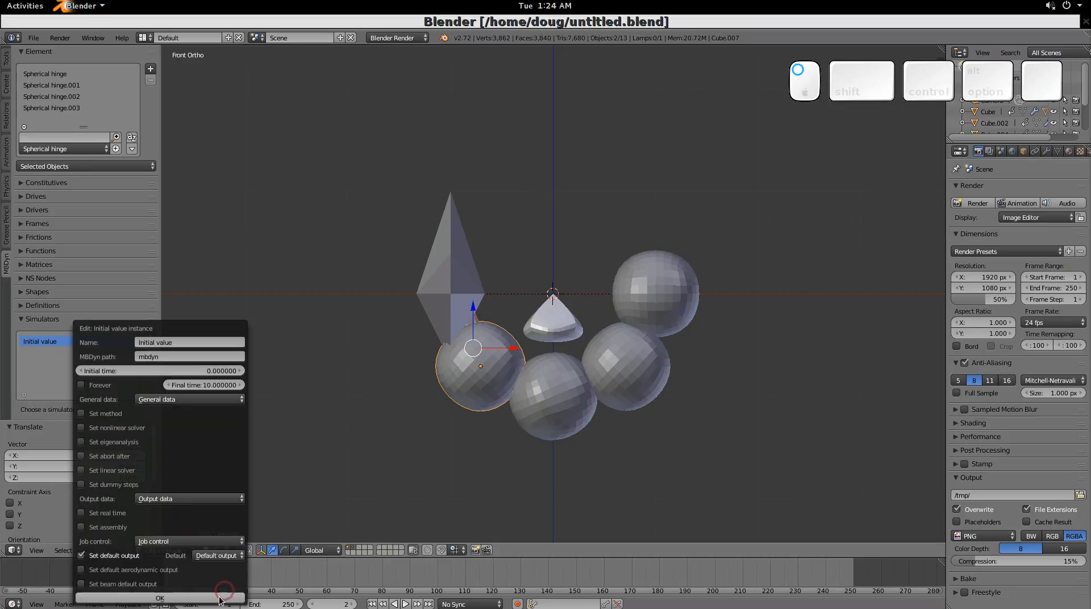
click(226, 597)
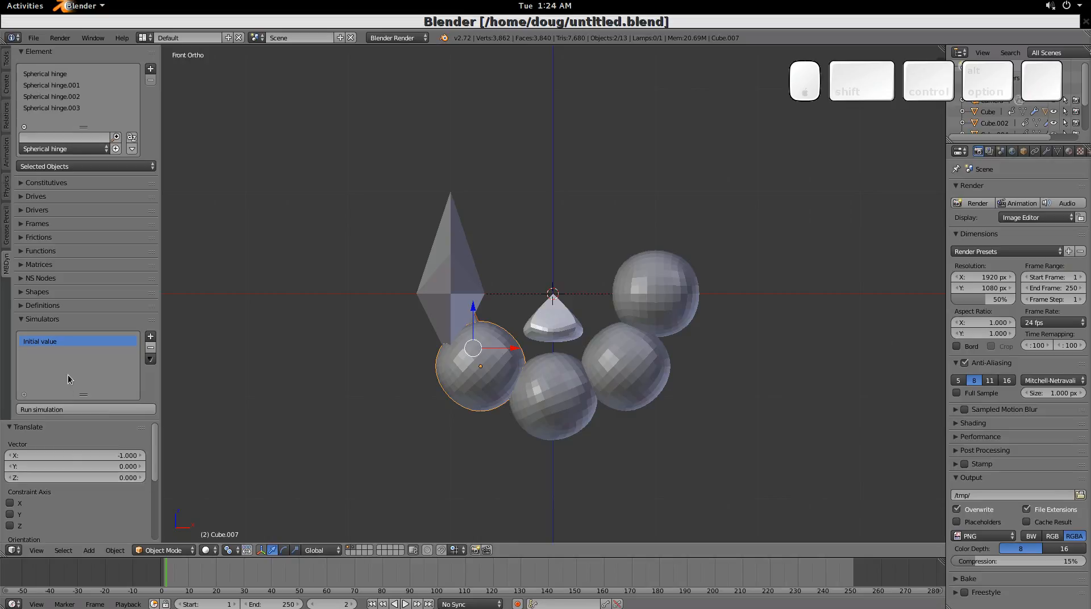
Rerun the Initial value simulation and step the timeline back to frame 0.
click(63, 341)
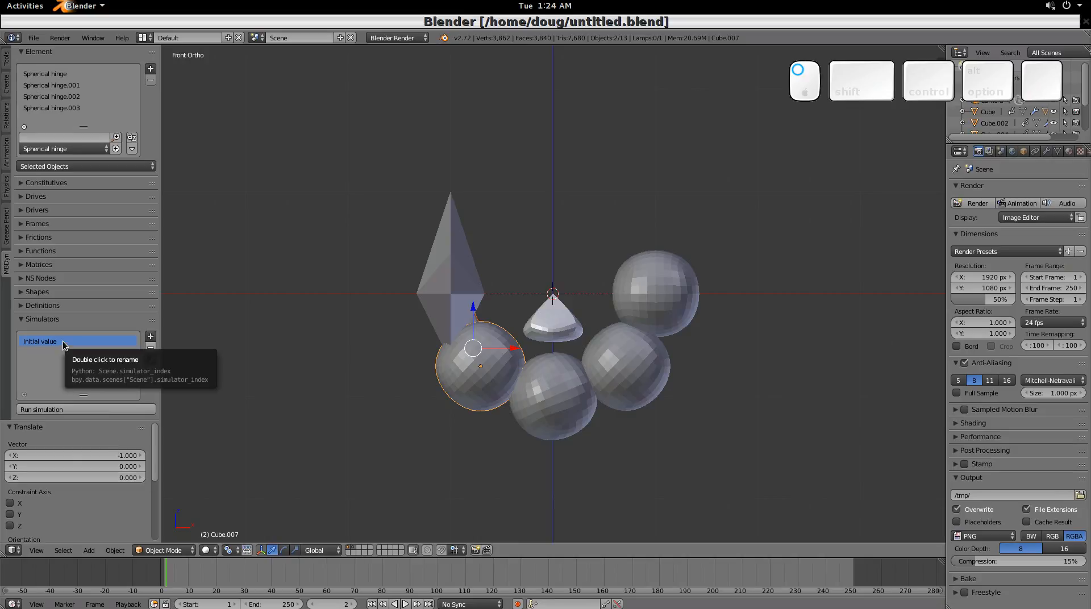
click(74, 409)
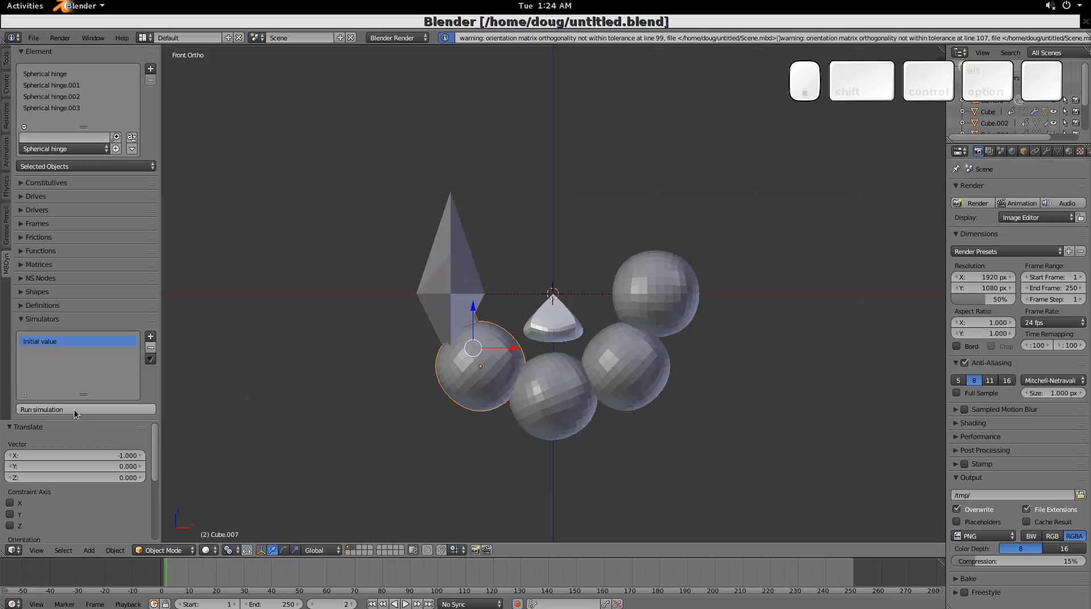
key(Left)
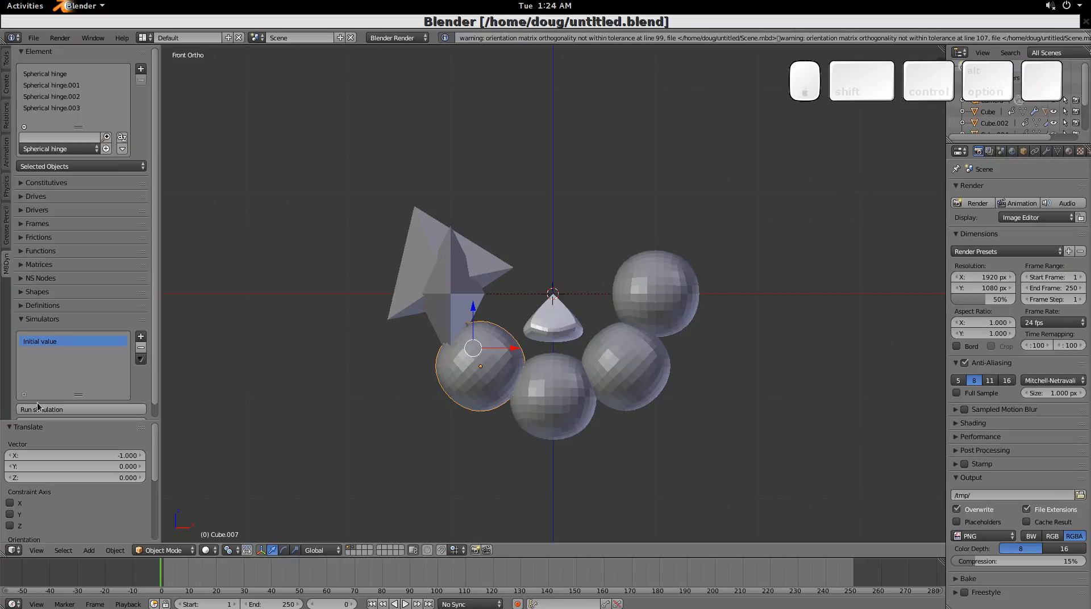
Animate the objects from the simulation results with 100 steps between animation.
scroll(152, 380, down, 1)
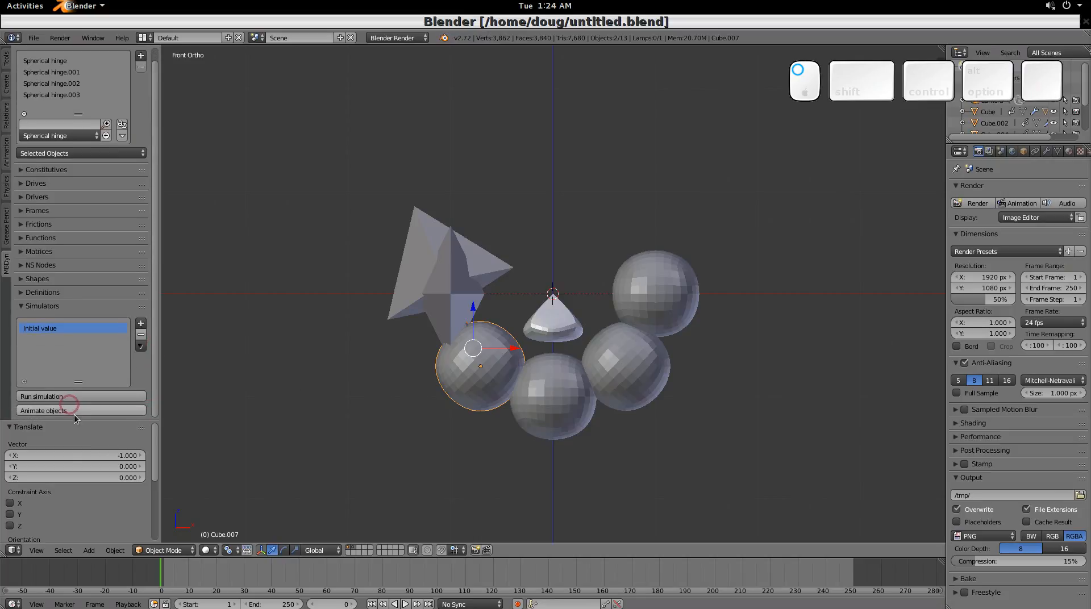
click(75, 411)
click(120, 452)
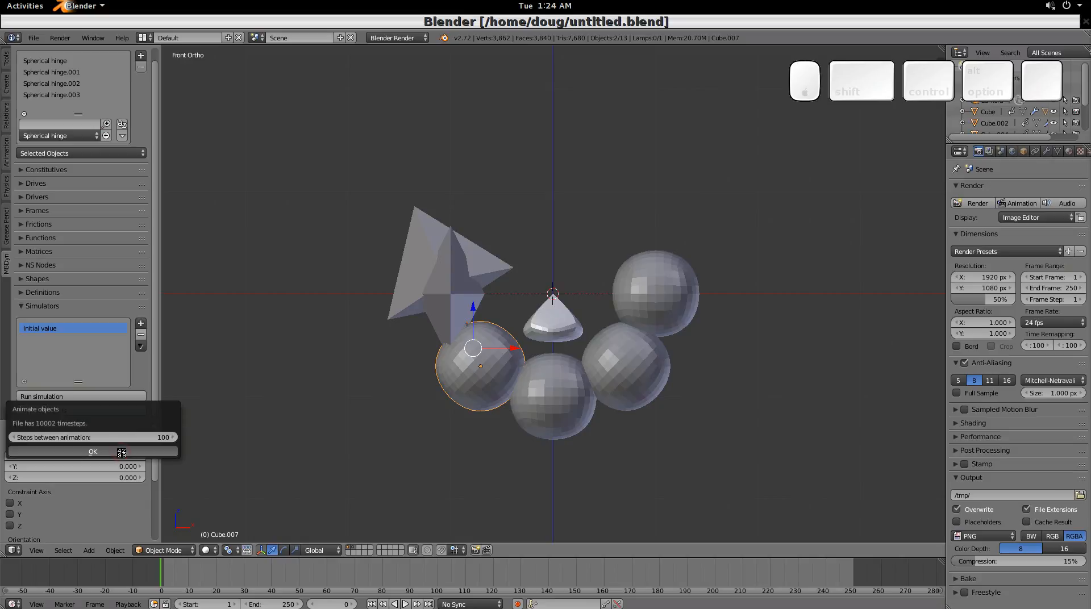
Show only the layer with the four links, play the animation, and stop it.
click(353, 547)
key(alt+a)
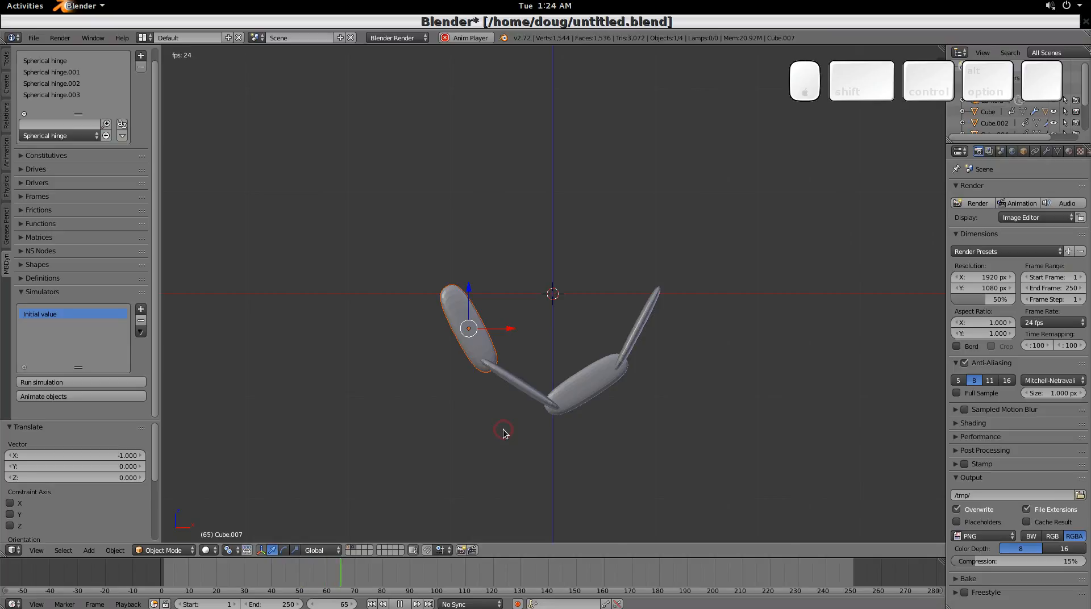
key(alt+a)
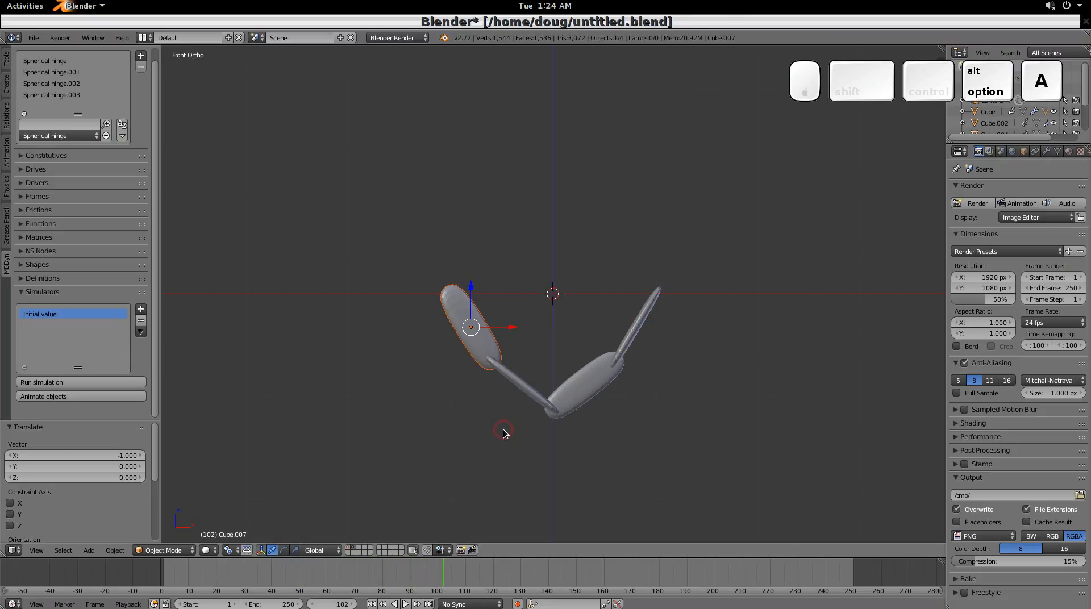
key(Escape)
key(Down)
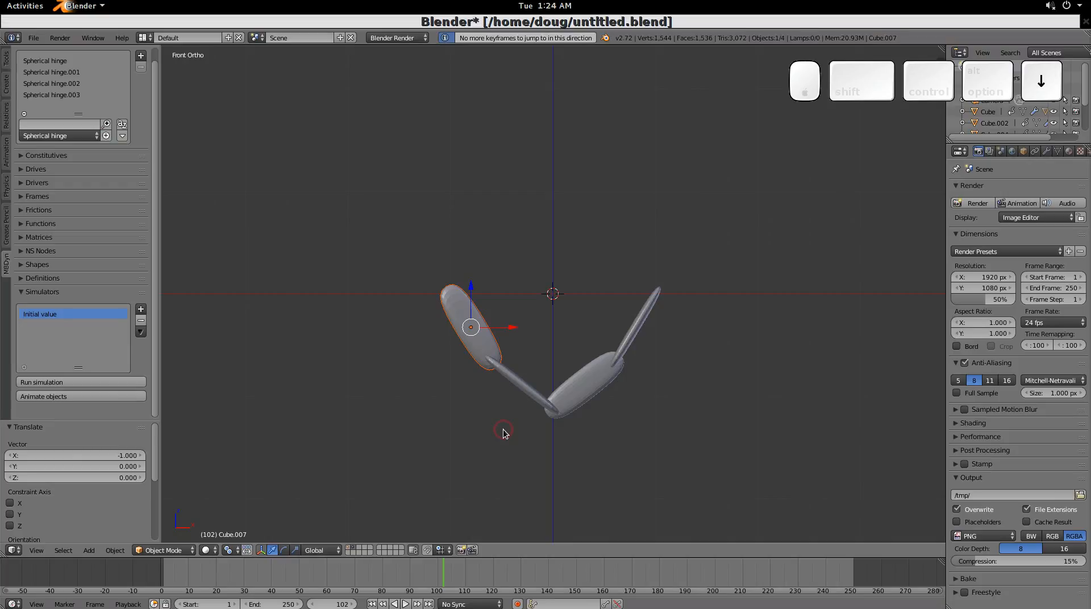
Step back through the frames to frame 0 and forward again to examine how the links move and twist.
key(Left)
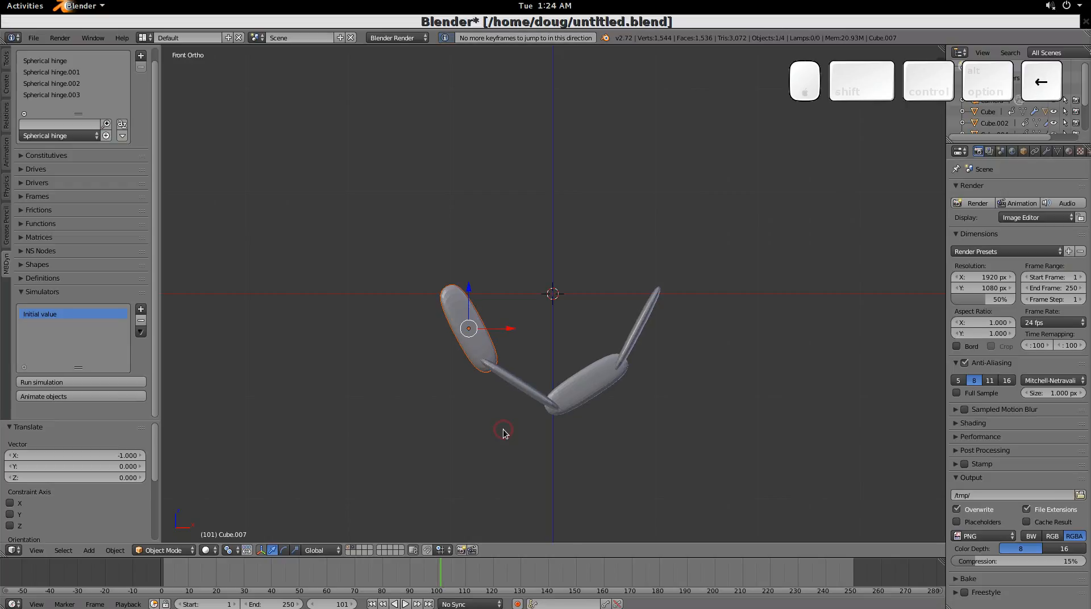
key(Left)
key(Left)
key(Left)
key(Left)
key(Left)
key(Left)
key(Left)
key(Left)
key(Left)
key(Left)
key(Left)
key(Left)
key(Left)
key(Left)
key(Left)
key(Left)
key(Left)
key(Left)
key(Left)
key(Left)
key(Left)
key(Left)
key(Left)
key(Left)
key(Left)
key(Left)
key(Left)
key(Left)
key(Left)
key(Left)
key(Left)
key(Left)
key(Left)
key(Left)
key(Left)
key(Left)
key(Left)
key(Left)
key(Left)
key(Left)
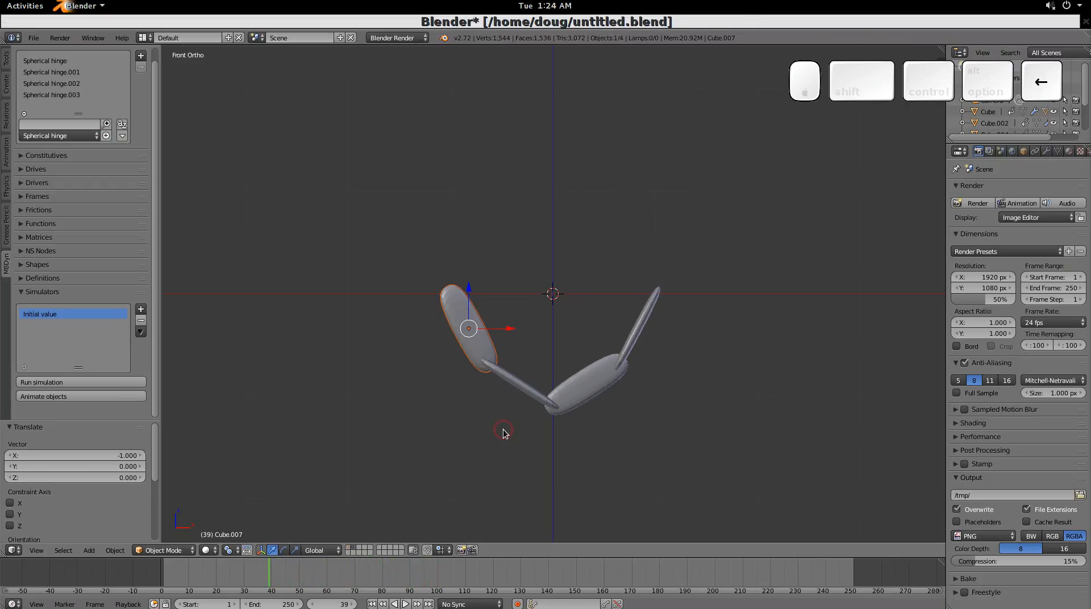
key(Left)
key(Left)
key(Left)
key(Left)
key(Left)
key(Left)
key(Left)
key(Left)
key(Left)
key(Left)
key(Left)
key(Left)
key(Left)
key(Left)
key(Left)
key(Left)
key(Left)
key(Left)
key(Left)
key(Left)
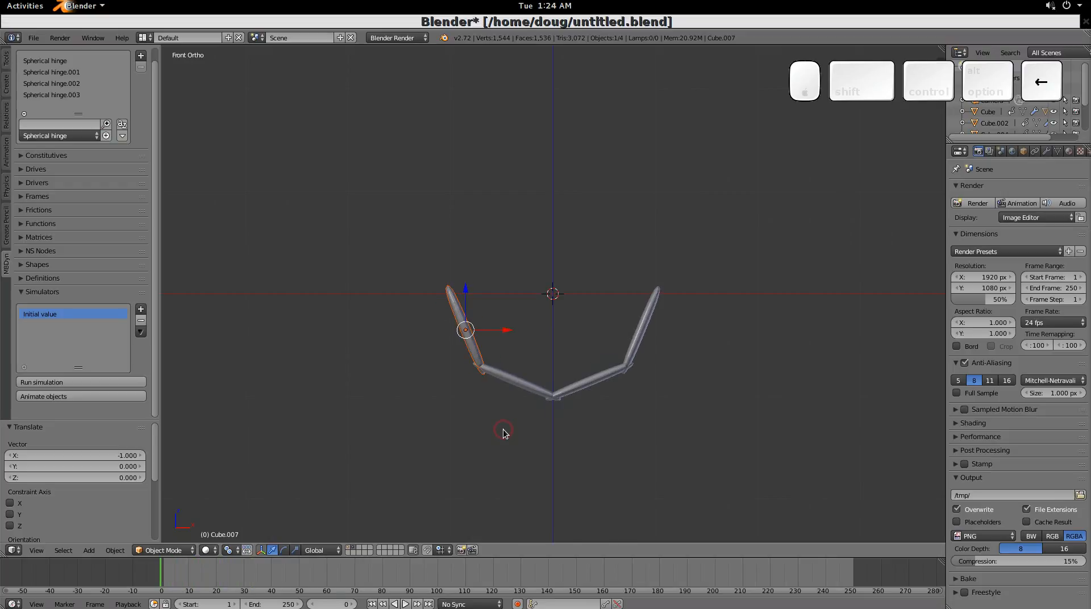
key(Right)
key(Right)
key(Right)
key(Right)
key(Right)
key(Right)
key(Right)
key(Right)
key(Right)
key(Right)
key(Right)
key(Right)
key(Right)
key(Right)
key(Right)
key(Right)
key(Right)
key(Right)
key(Right)
key(Right)
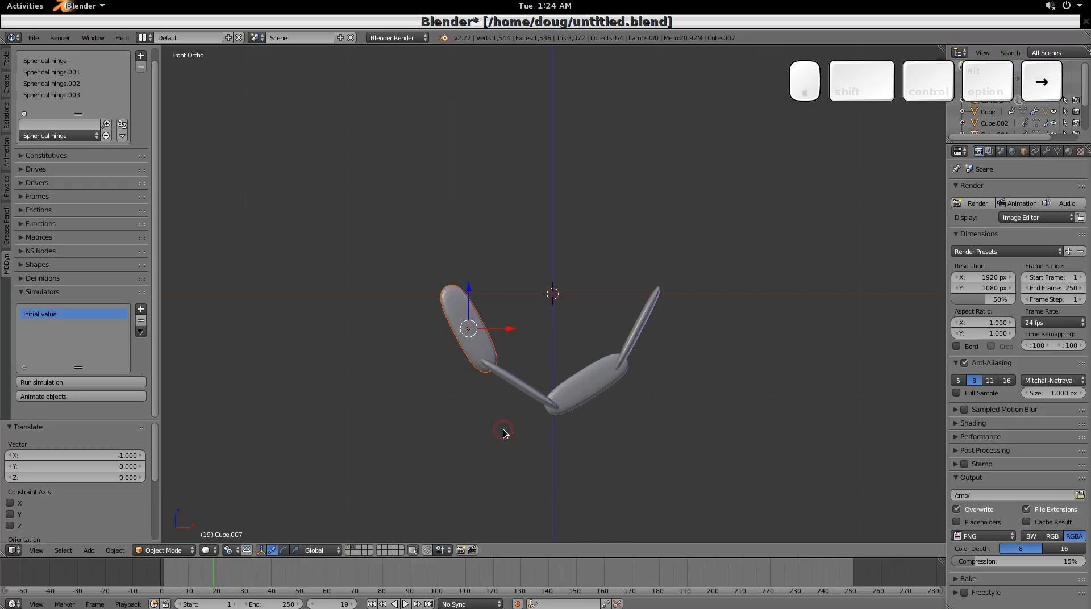
key(Right)
Show the layer containing all the objects, select everything, and clear the keyframes to remove the animation.
click(115, 550)
click(381, 552)
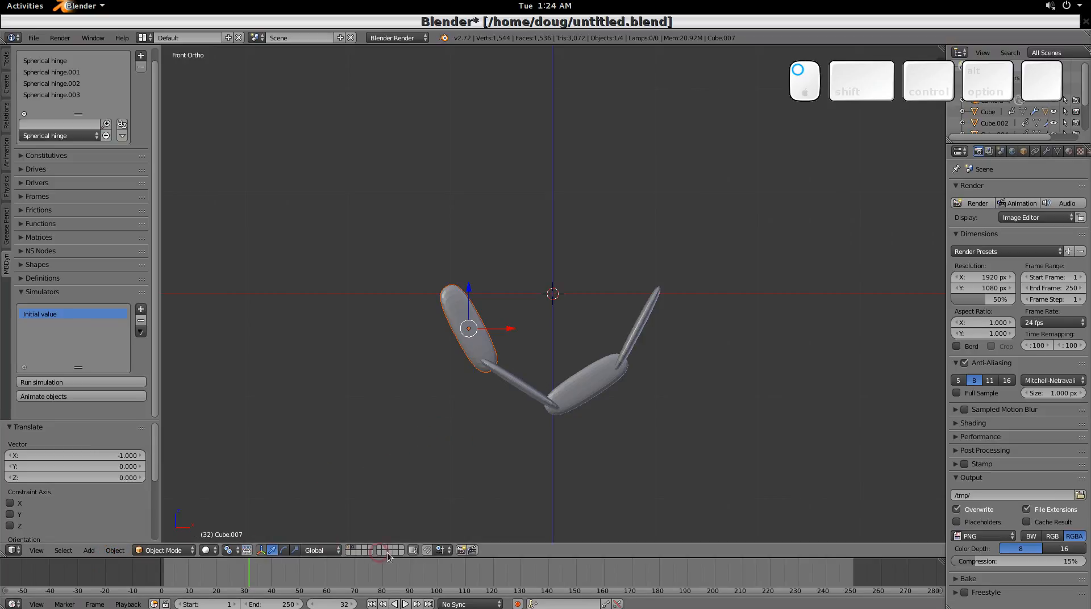
click(350, 548)
key(a)
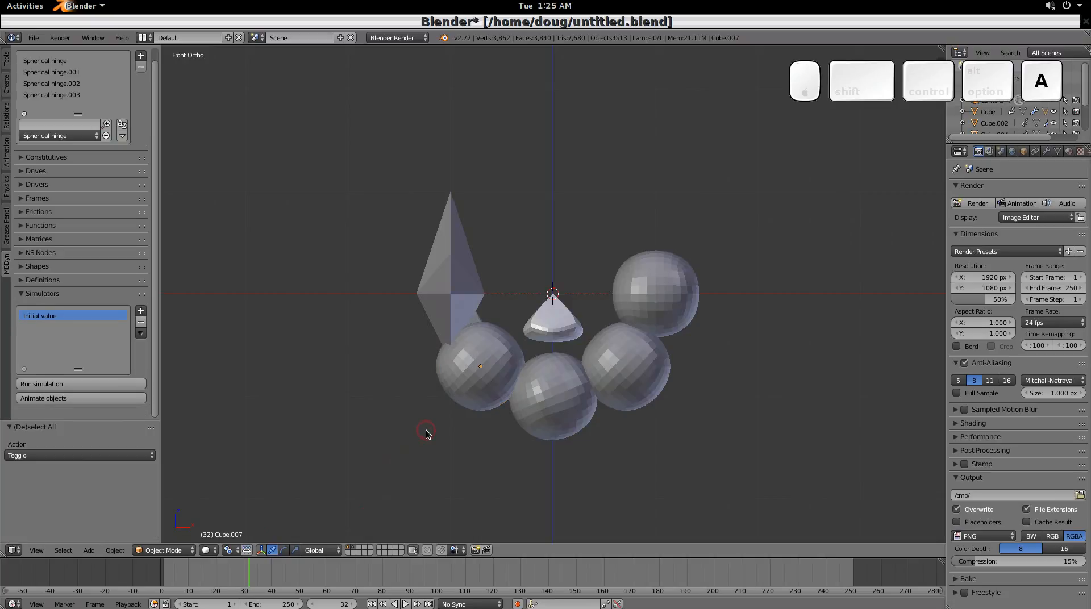
key(a)
click(115, 550)
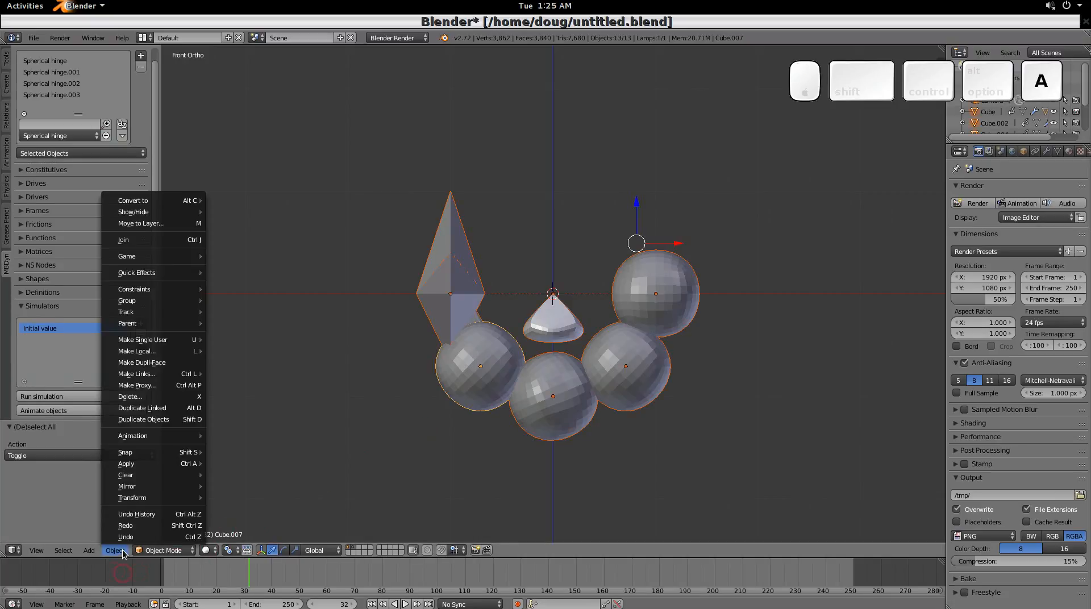
click(170, 436)
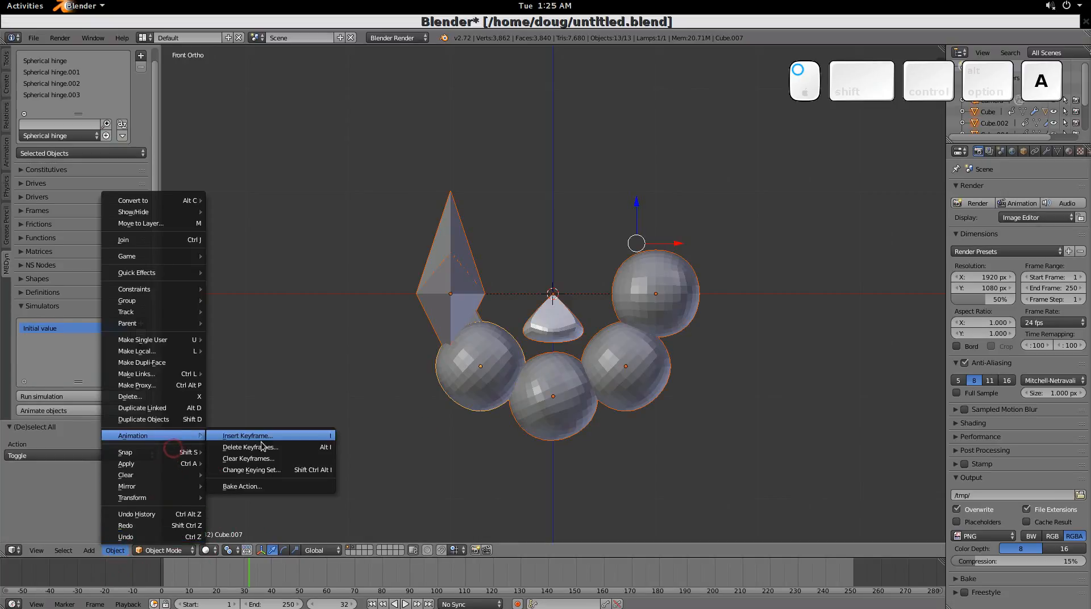
click(264, 459)
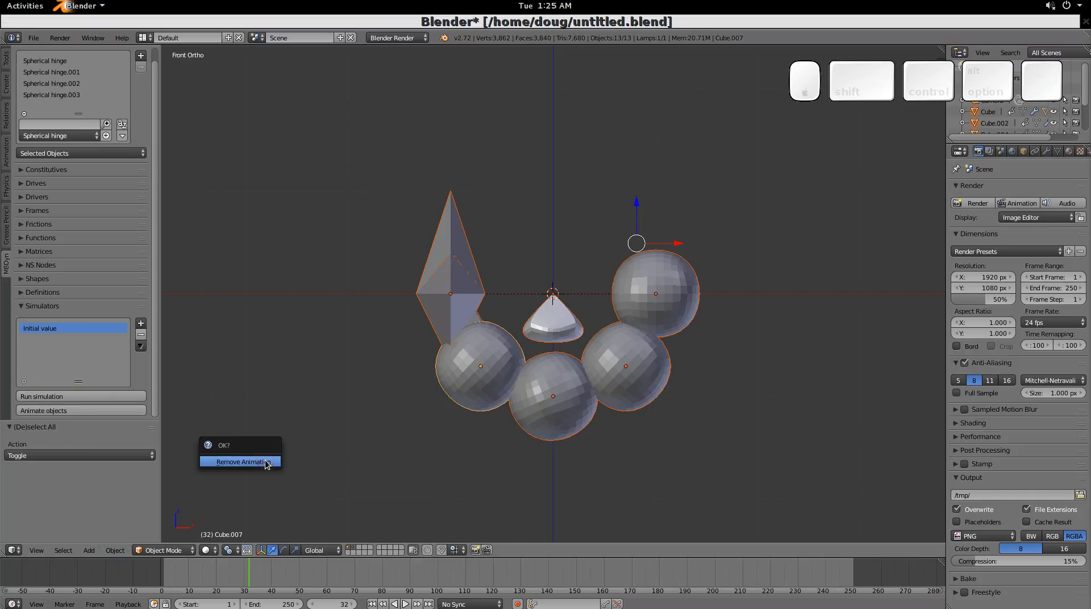
click(266, 462)
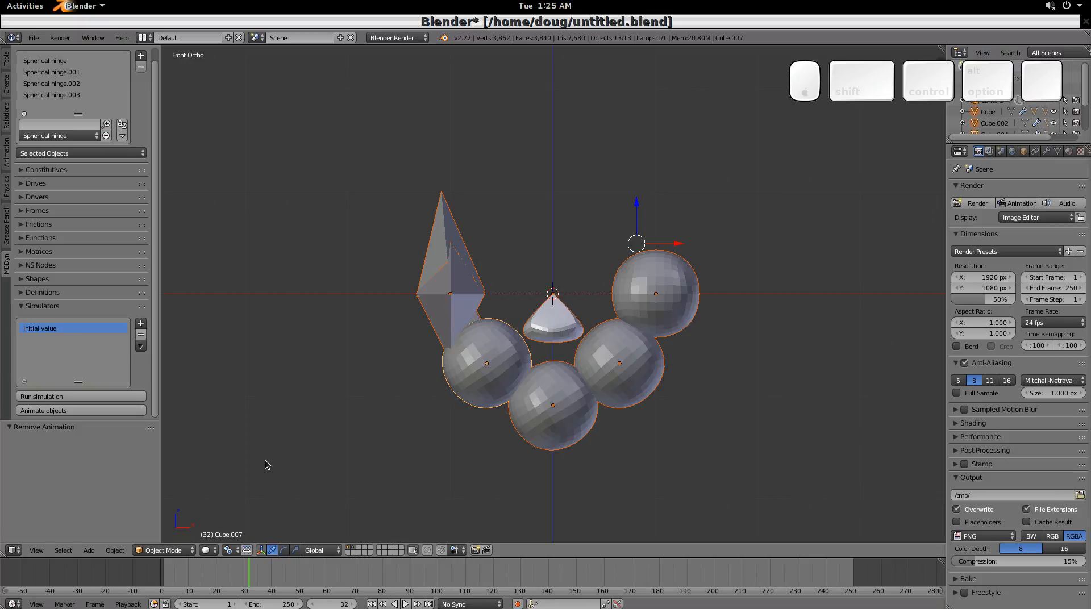
Return the timeline to frame 0 and switch the viewport to wireframe display.
key(Left)
key(Left)
key(Left)
key(Left)
key(Left)
key(Left)
key(Left)
key(Left)
key(Left)
key(Left)
key(Left)
key(Left)
key(Left)
key(Left)
key(Left)
key(Left)
key(Left)
key(Left)
key(Left)
key(Left)
key(Left)
key(Left)
key(Left)
key(Left)
key(Left)
key(Left)
key(Left)
key(Left)
key(Left)
key(z)
key(z)
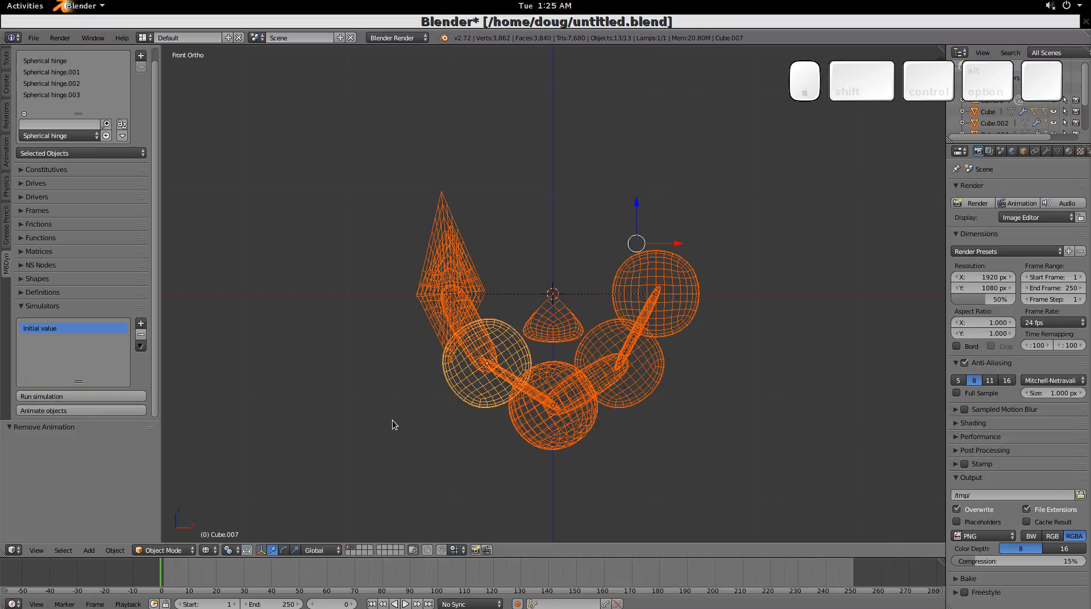
Animate the objects again from the existing Initial value simulation results.
click(84, 409)
click(135, 452)
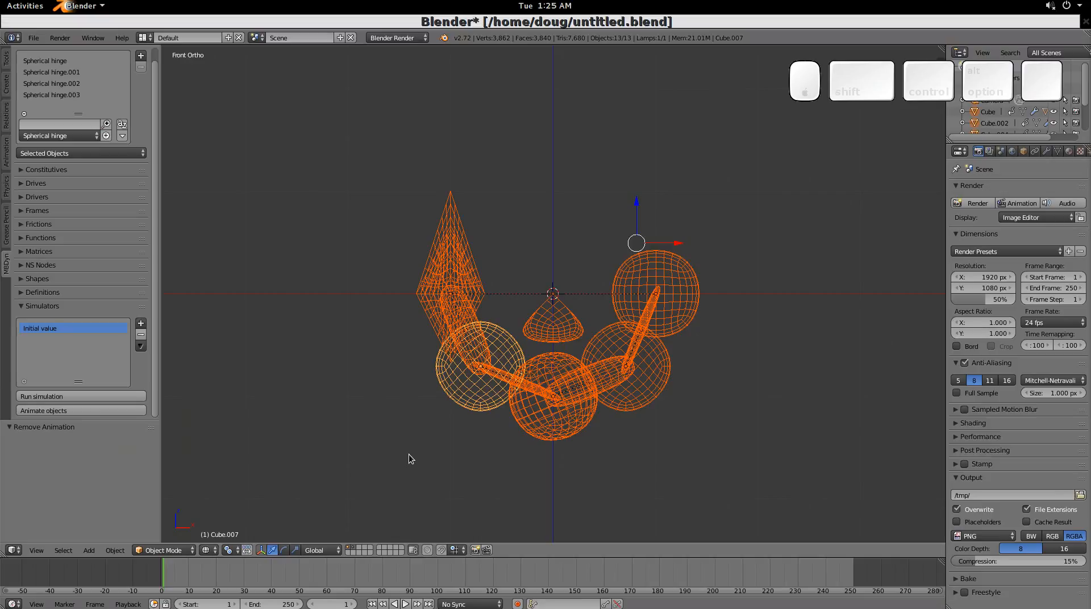
Step forward through the frames to frame 37 to examine how the chain moves in the new animation.
key(Right)
key(Right)
key(Right)
key(Right)
key(Right)
key(Right)
key(Right)
key(Right)
key(Right)
key(Right)
key(Right)
key(Right)
key(Right)
key(Right)
key(Right)
key(Right)
key(Right)
key(Right)
key(Right)
key(Right)
key(Right)
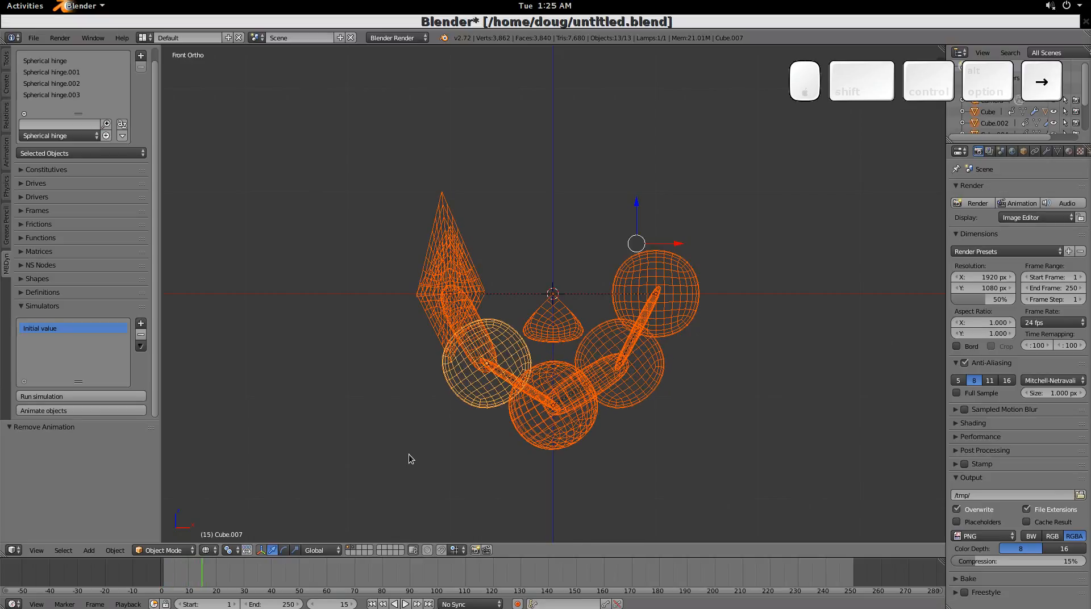
key(Right)
key(Right)
Clear the keyframes from all selected objects and return the timeline to frame 0.
click(117, 550)
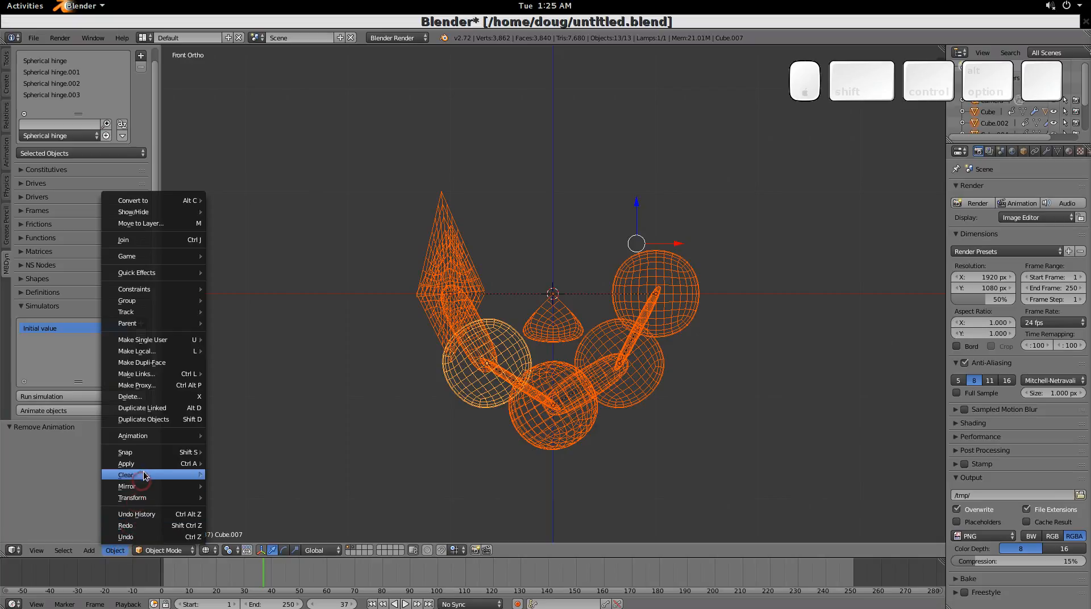
mouse_move(153, 436)
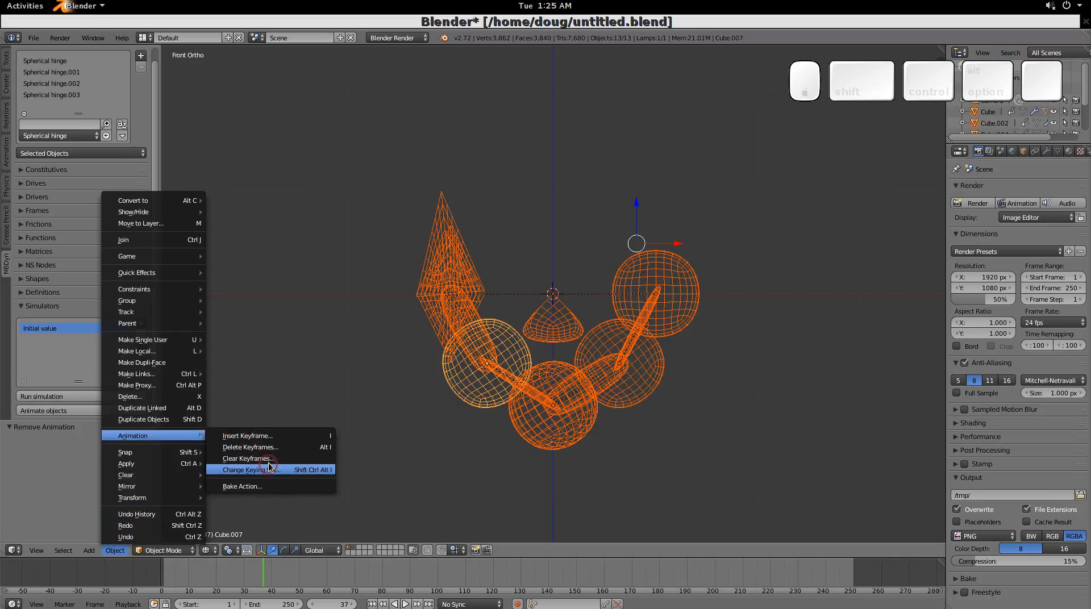
click(269, 469)
click(269, 463)
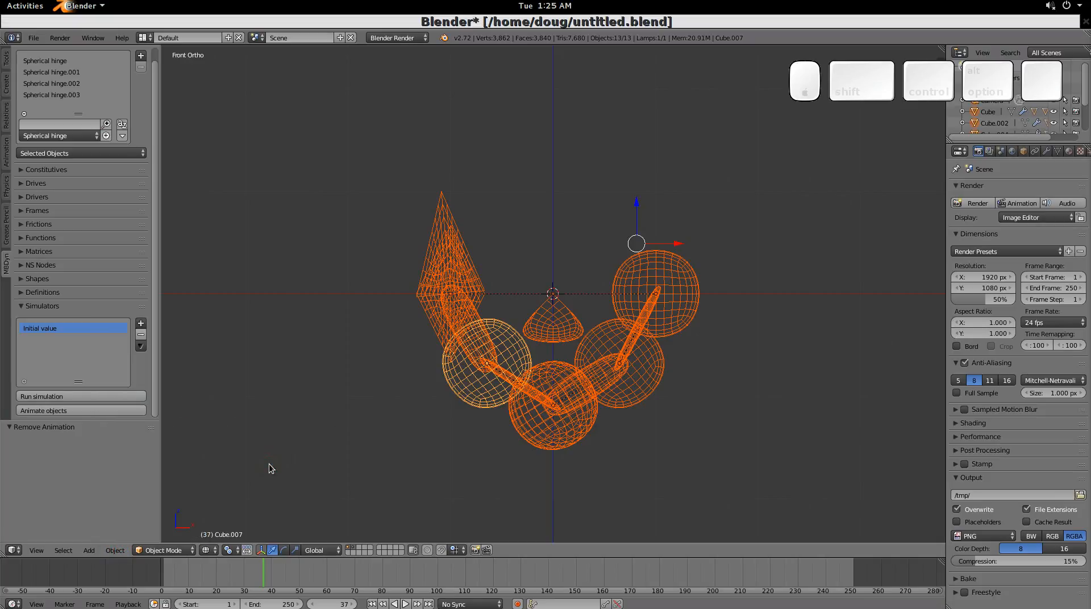
key(Left)
key(Left)
key(Left)
key(Left)
key(Left)
key(Left)
key(Left)
key(Left)
key(Left)
key(Left)
key(Left)
key(Left)
key(Left)
key(Left)
key(Left)
key(Left)
key(Left)
key(Left)
key(Left)
key(Left)
key(Left)
key(Left)
key(Left)
key(Left)
key(Left)
key(Left)
key(Left)
key(Left)
key(Left)
key(Left)
key(Left)
key(Left)
key(Left)
key(Left)
Run the Initial value simulation and animate the objects with 100 steps between animation frames.
click(36, 330)
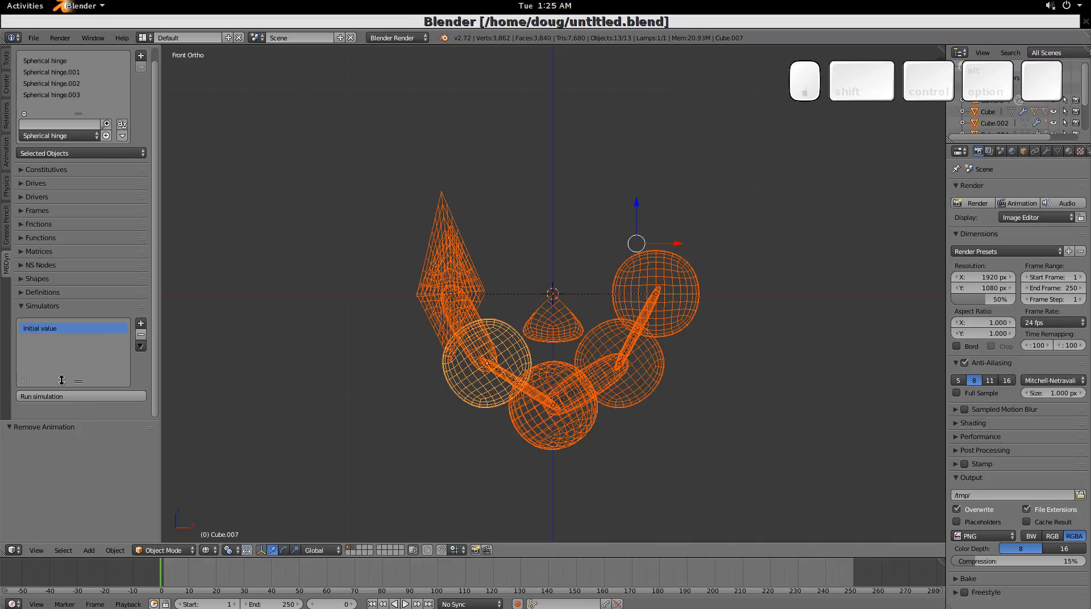
click(80, 396)
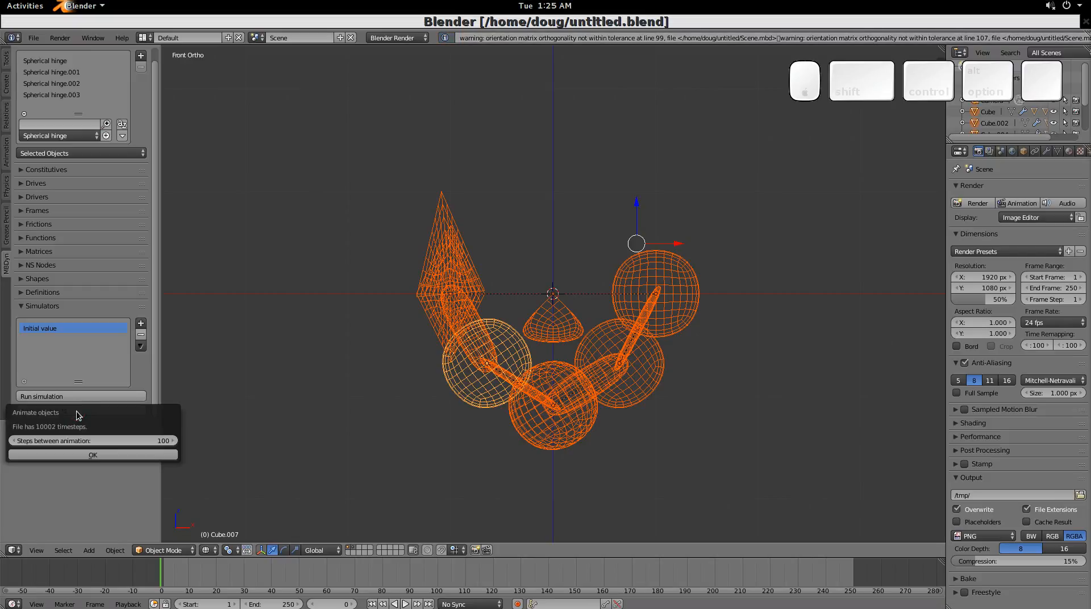
click(111, 455)
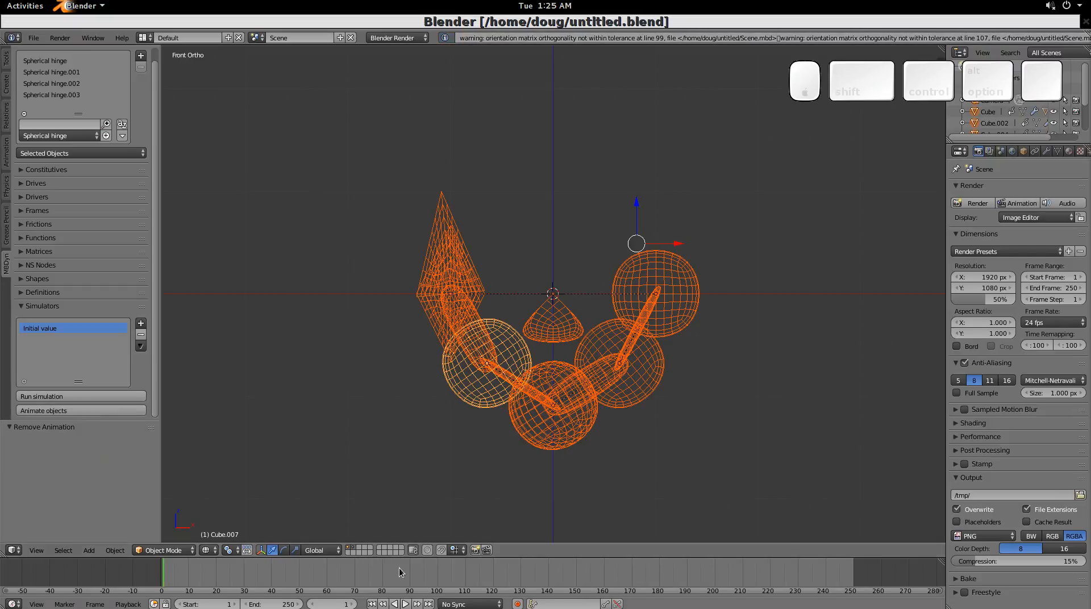
Show only the layer holding the four links, switch the viewport to solid shading and play the animation.
click(354, 548)
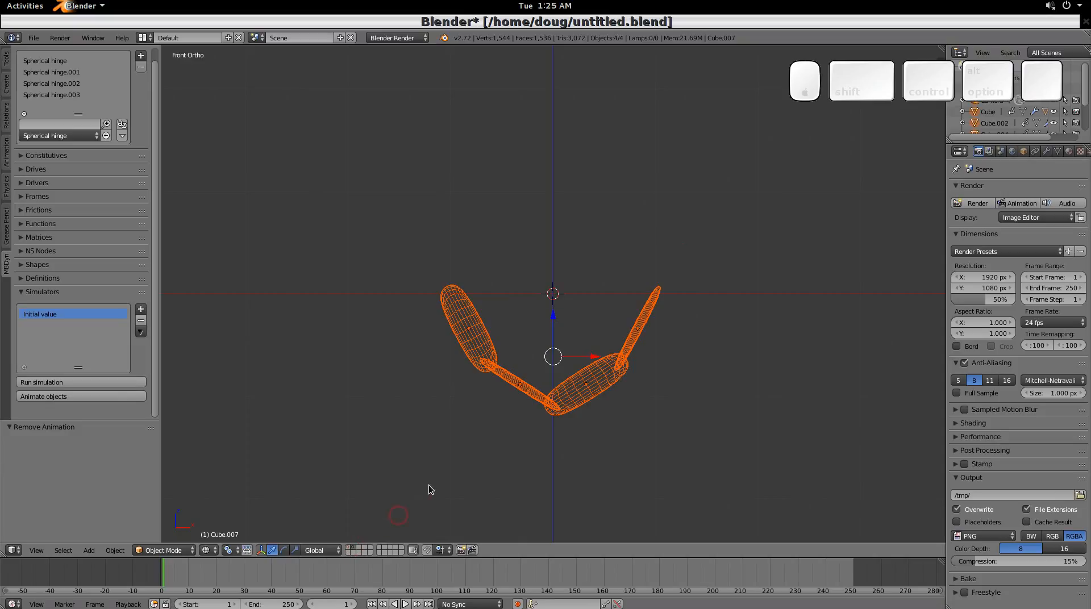
key(z)
key(alt+a)
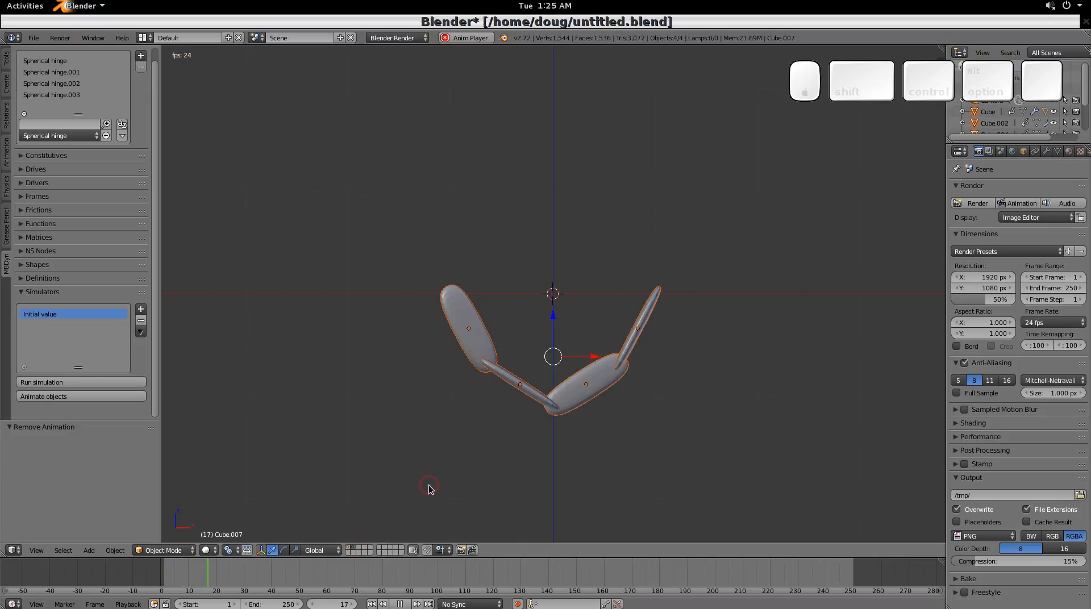
key(Escape)
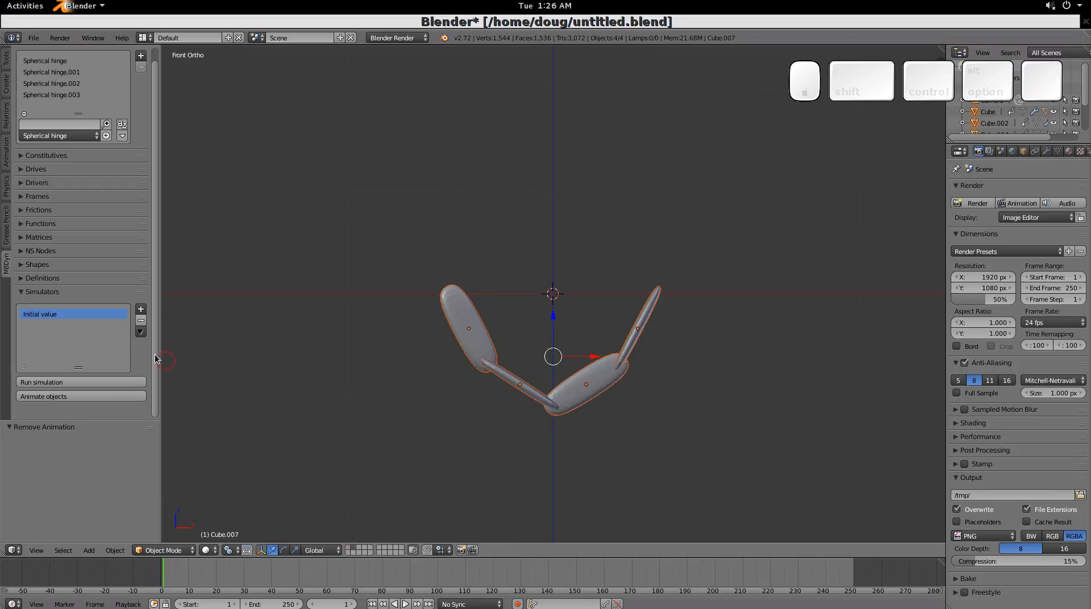
List all MBDyn element types and delete the Inline element.
scroll(155, 358, up, 1)
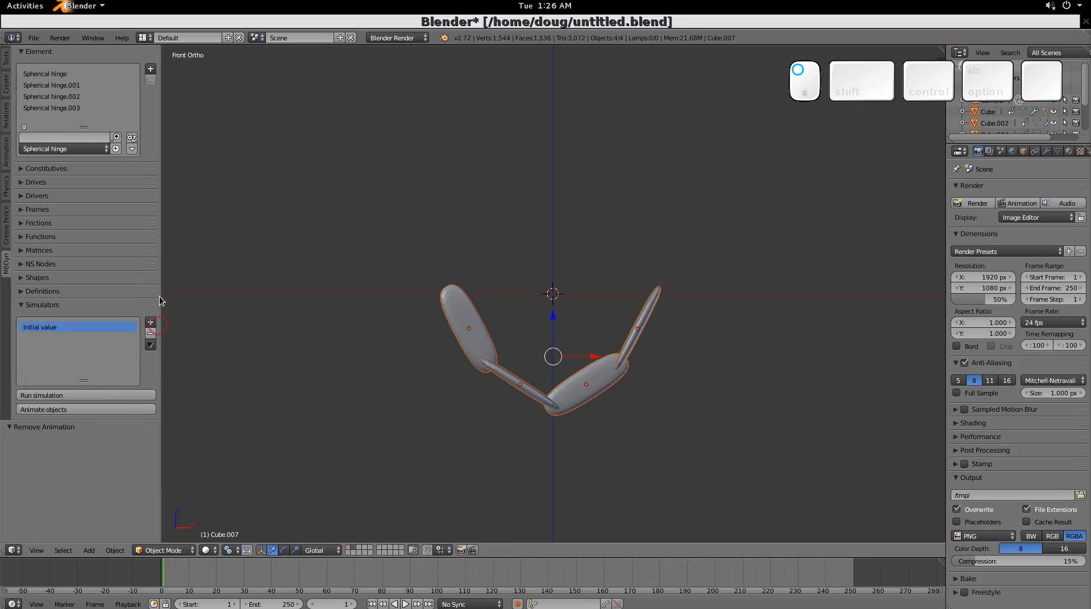
click(107, 149)
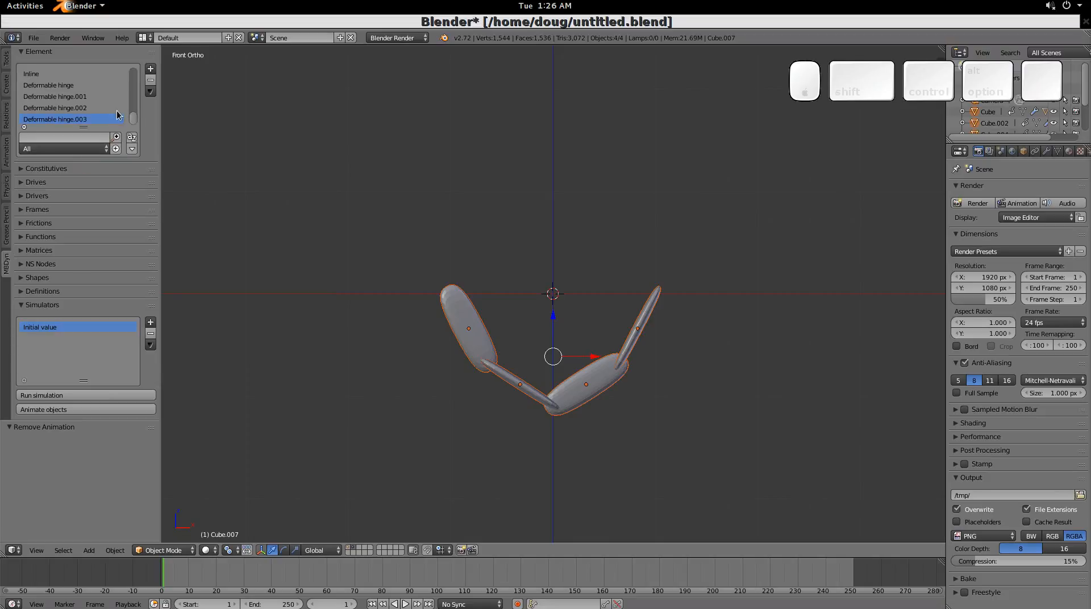
click(36, 74)
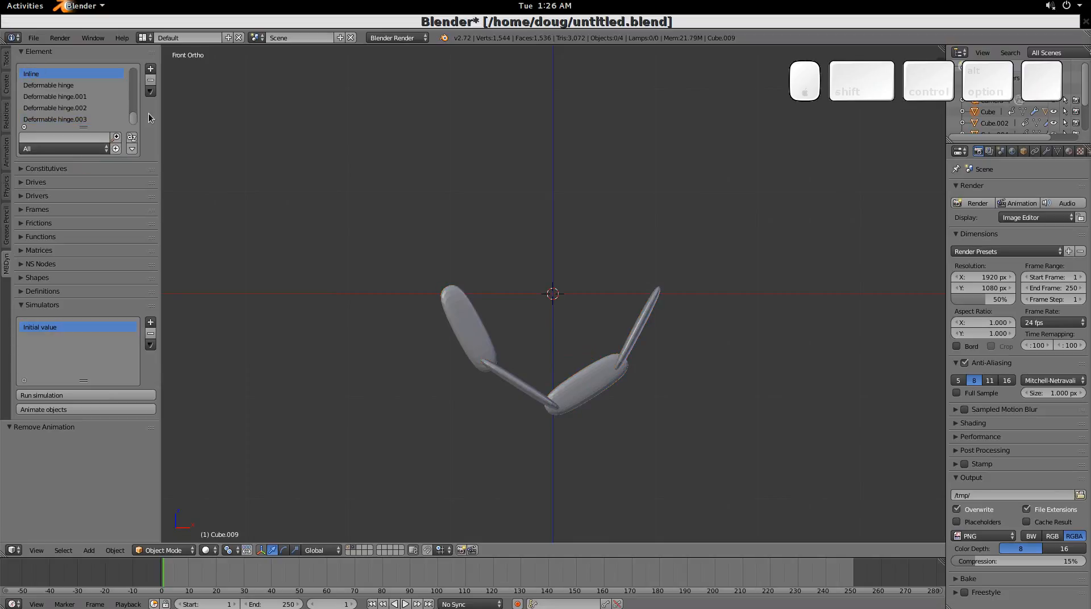
drag(132, 120, 131, 116)
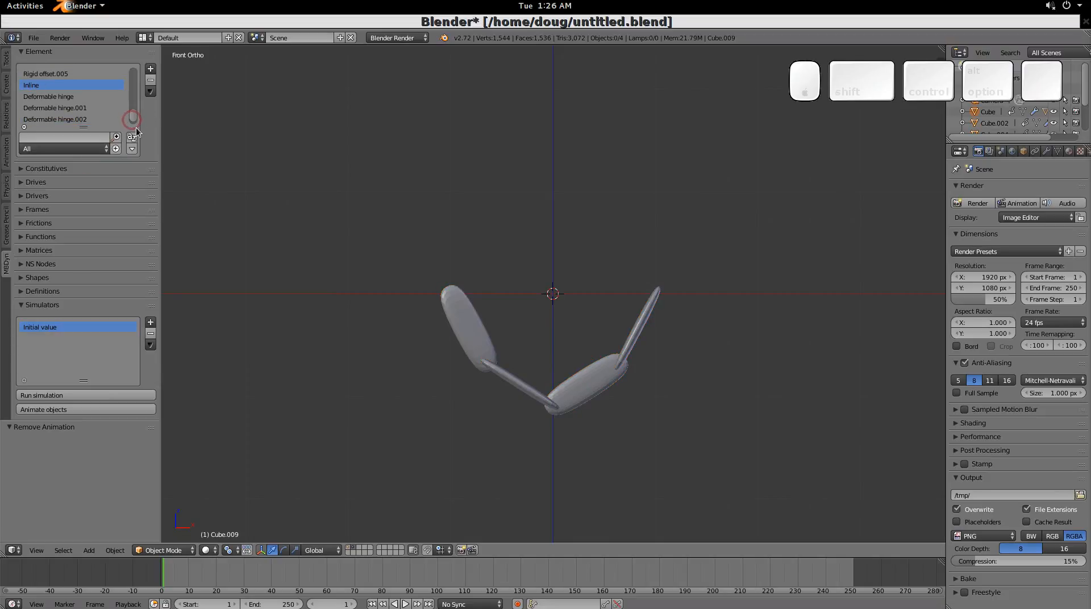
click(151, 83)
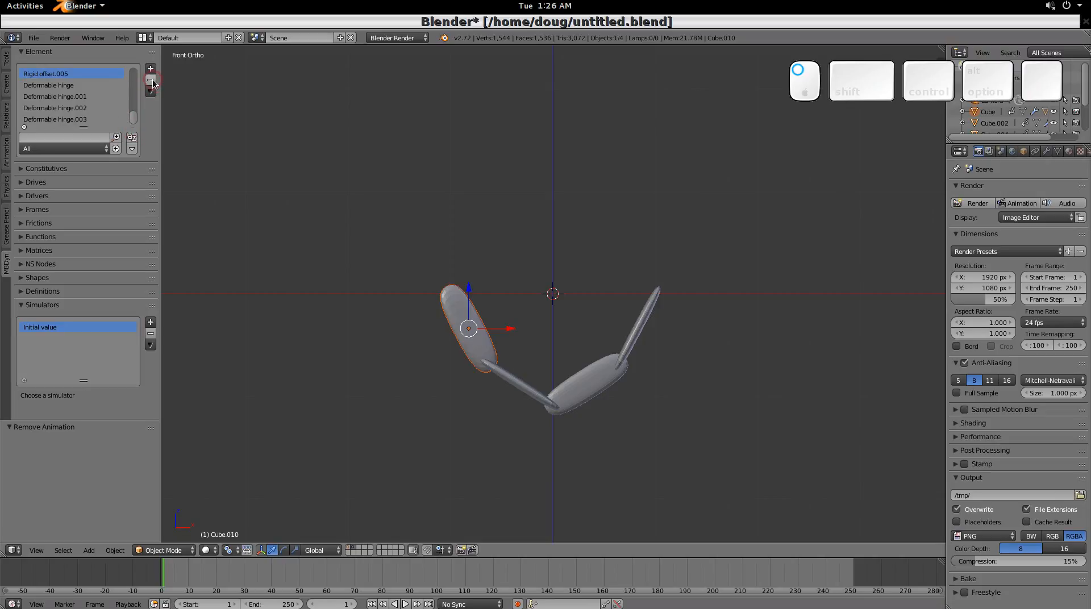
Run the Initial value simulation without the Inline element and set the simulator's final time to 20.
click(58, 328)
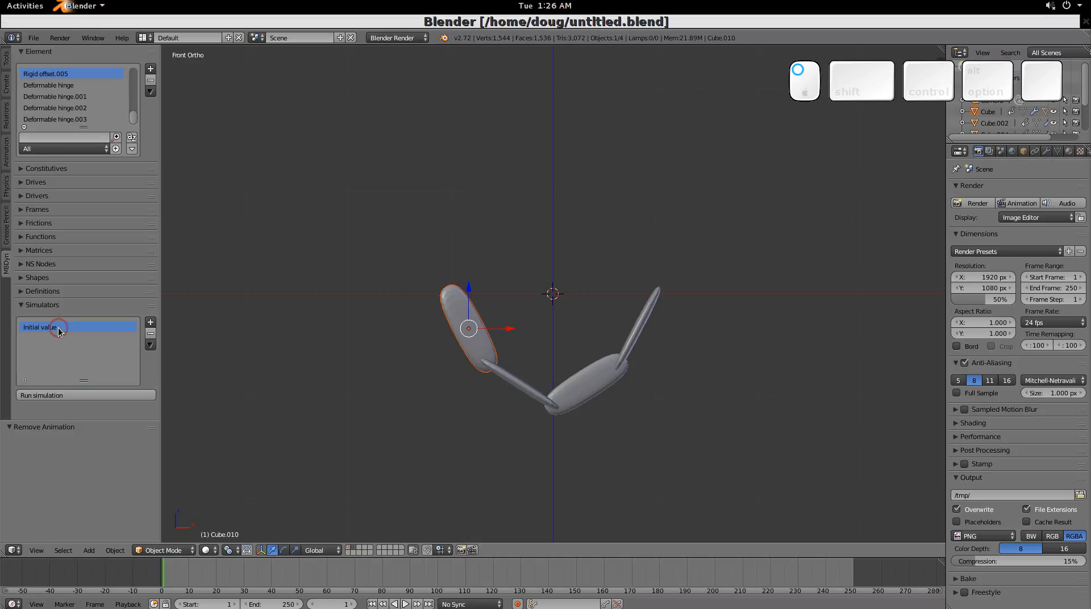
click(83, 394)
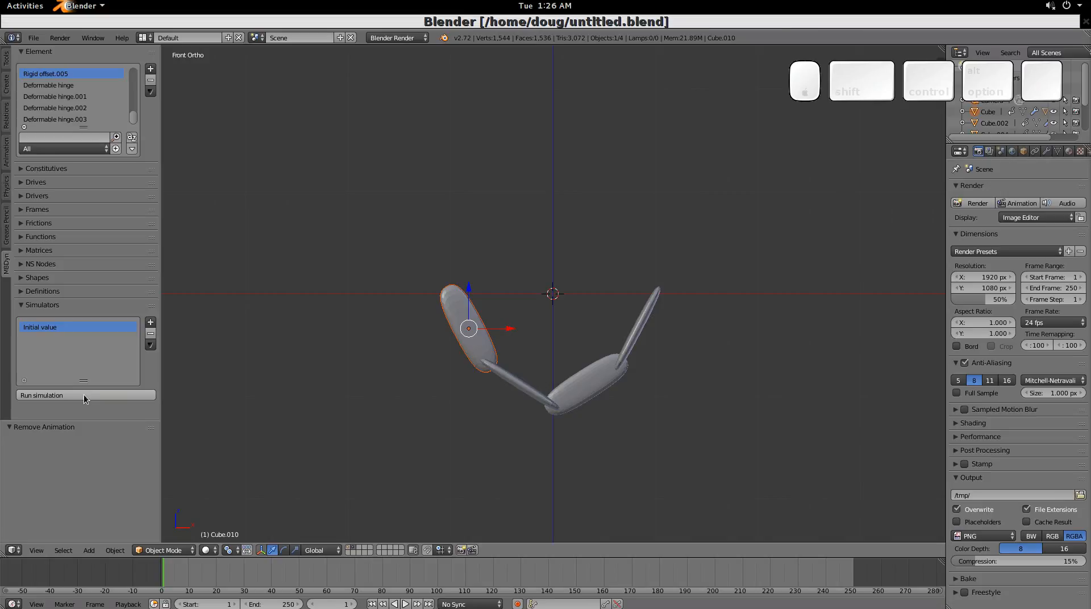
click(151, 345)
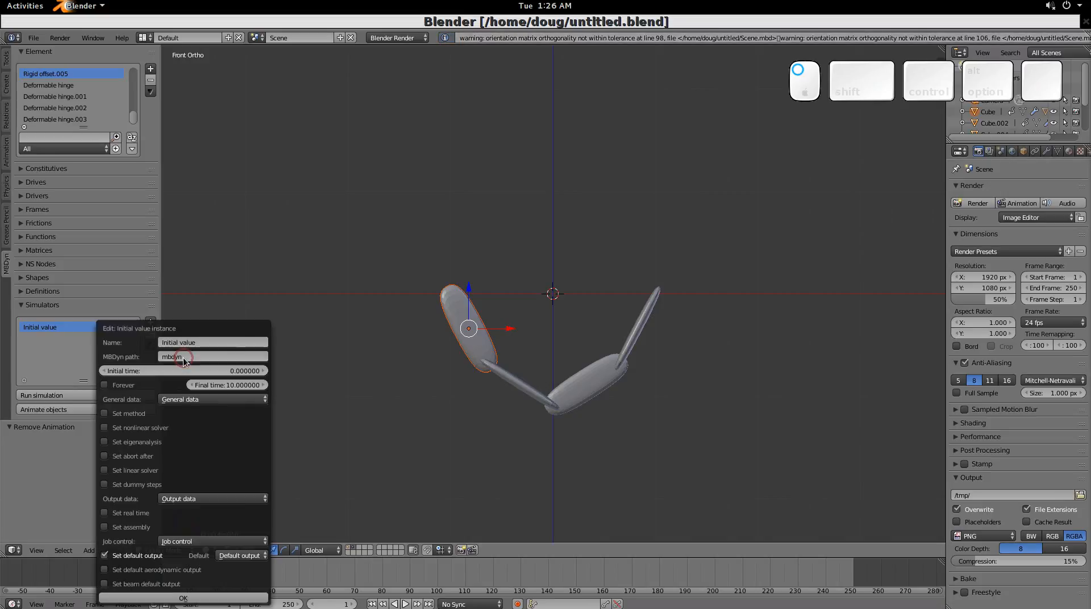
click(245, 386)
text(20)
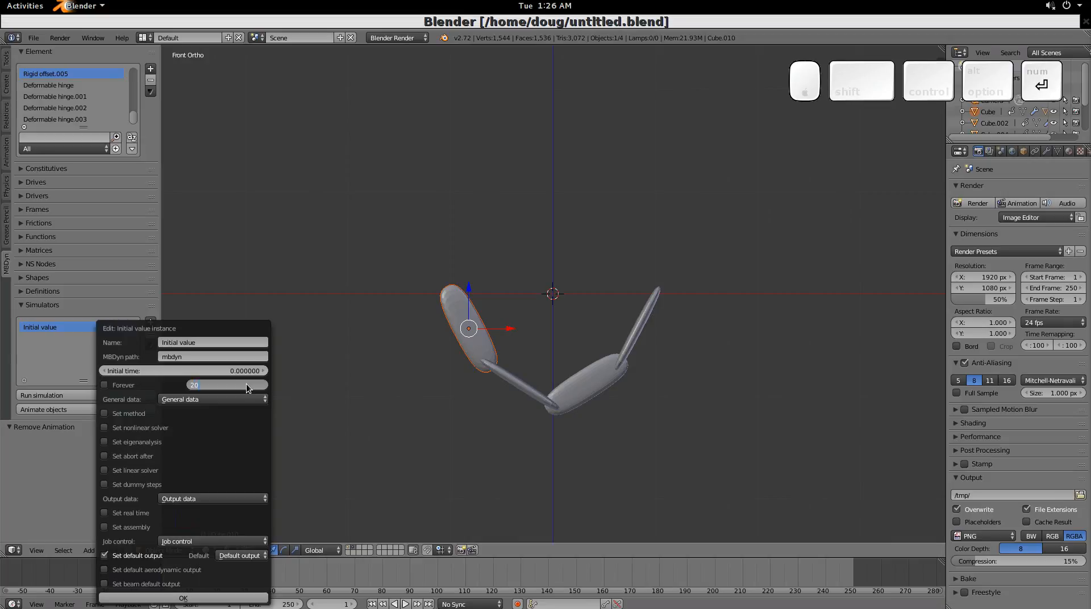
key(Return)
click(196, 600)
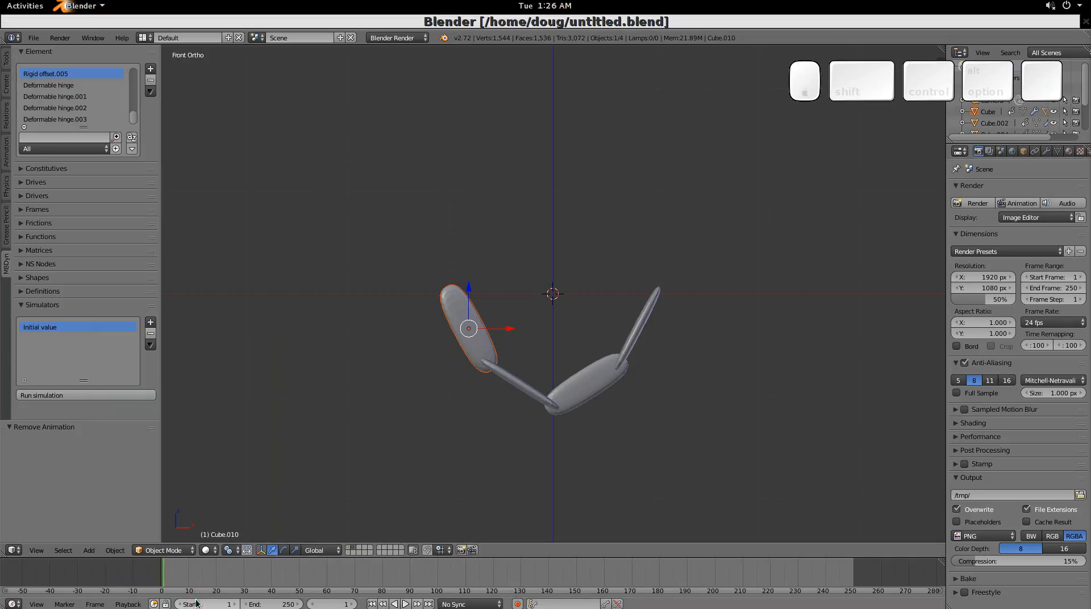
Rerun the simulation with the extended final time and animate the objects with 100 steps between animation frames.
click(77, 396)
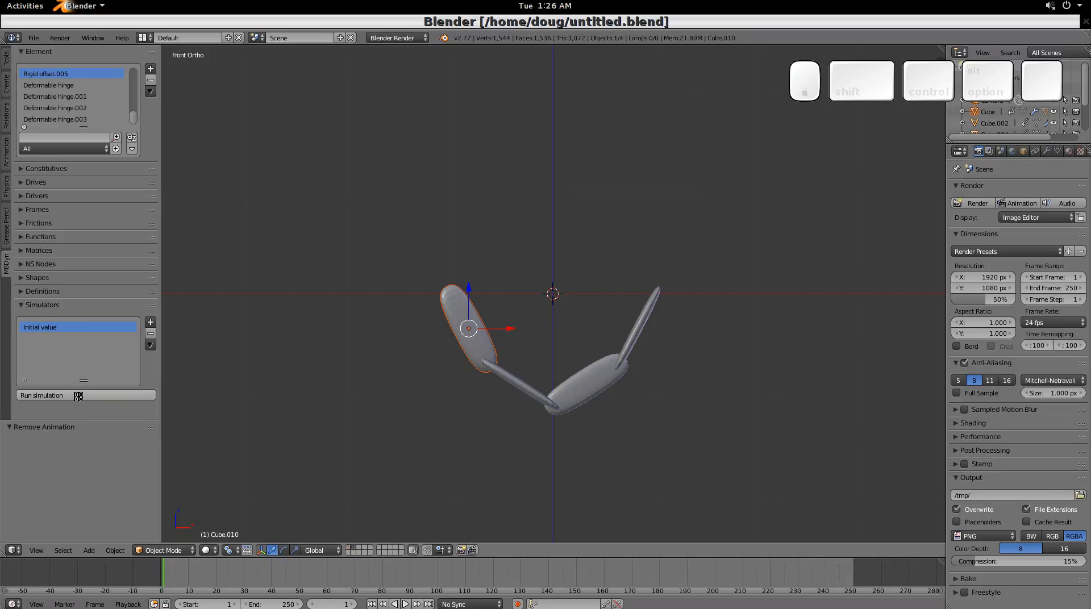
click(77, 410)
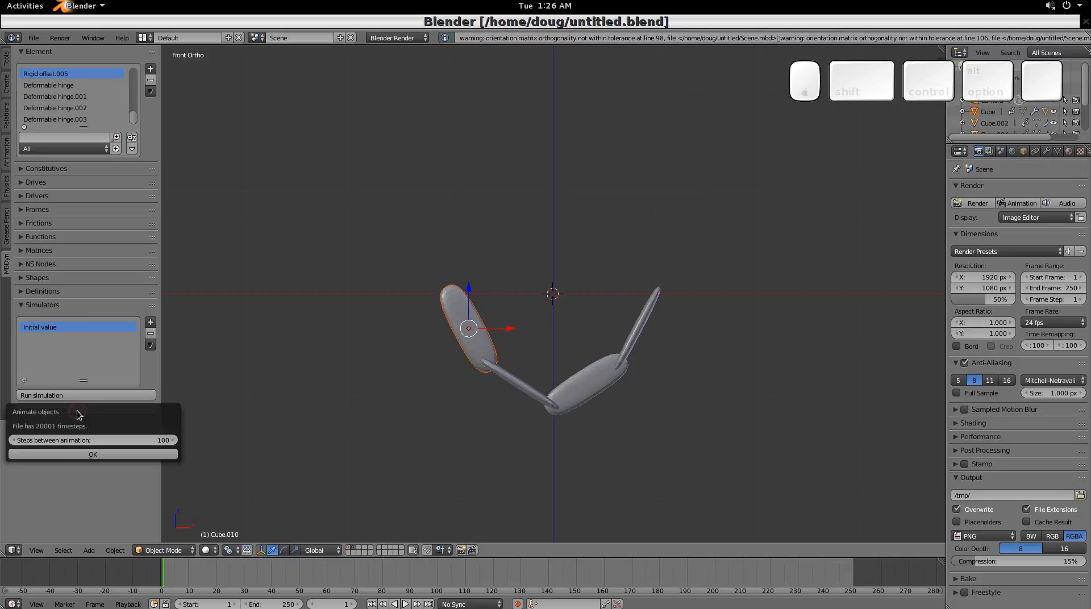
click(128, 456)
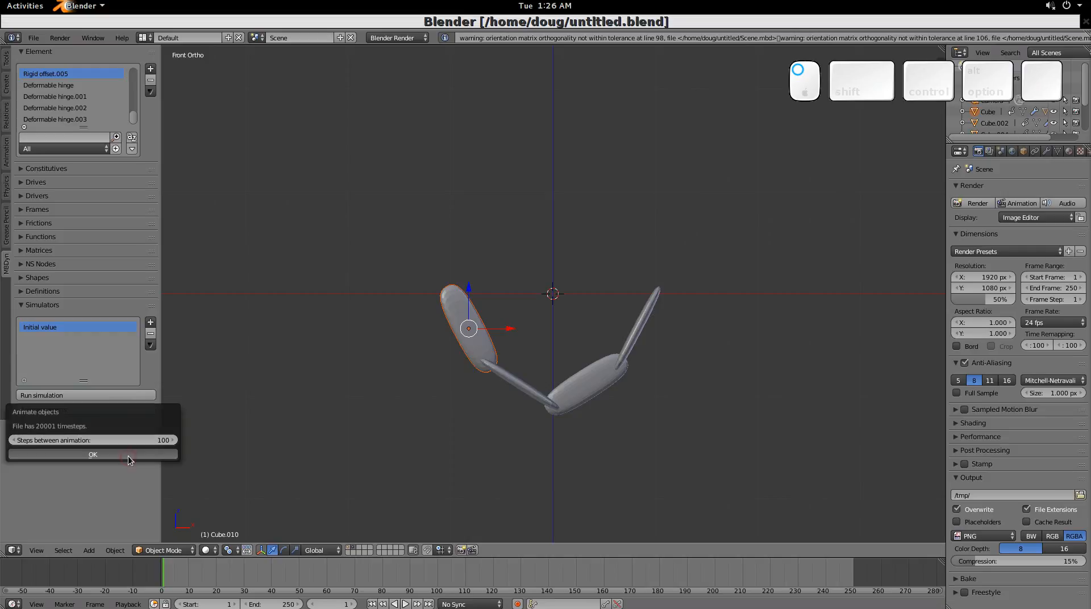
Play the animation with the whole chain framed in the viewport to examine how it swings freely.
key(alt+a)
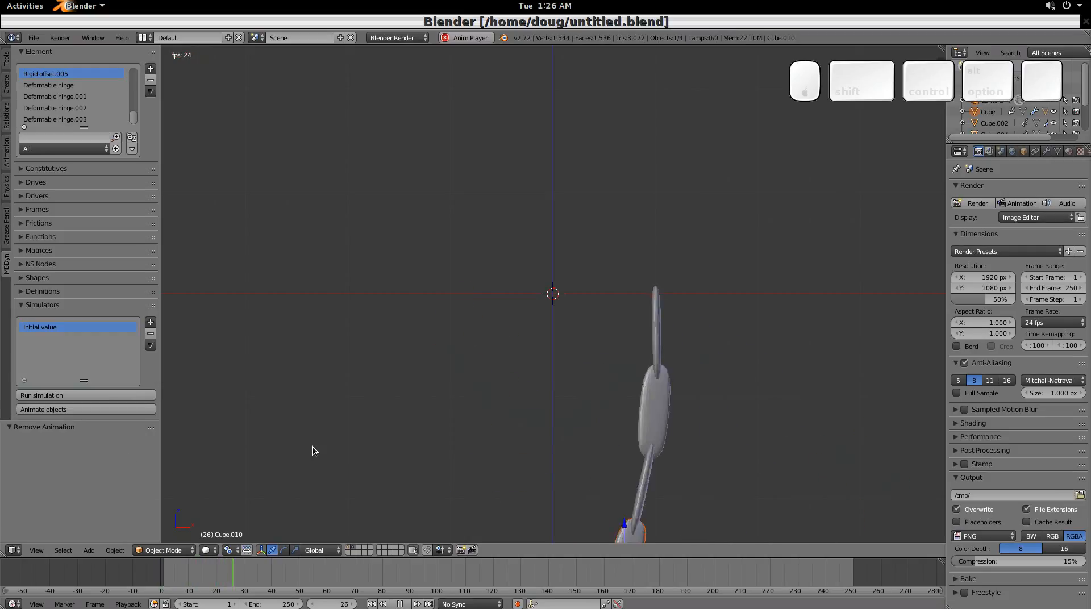
key(Escape)
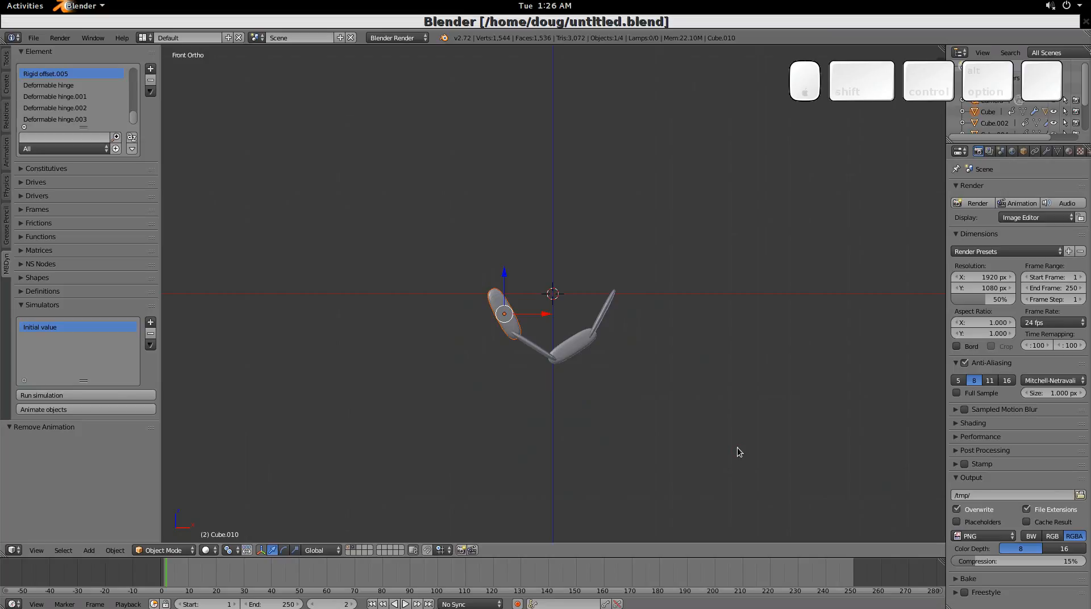
shift+middle_drag(738, 448, 698, 334)
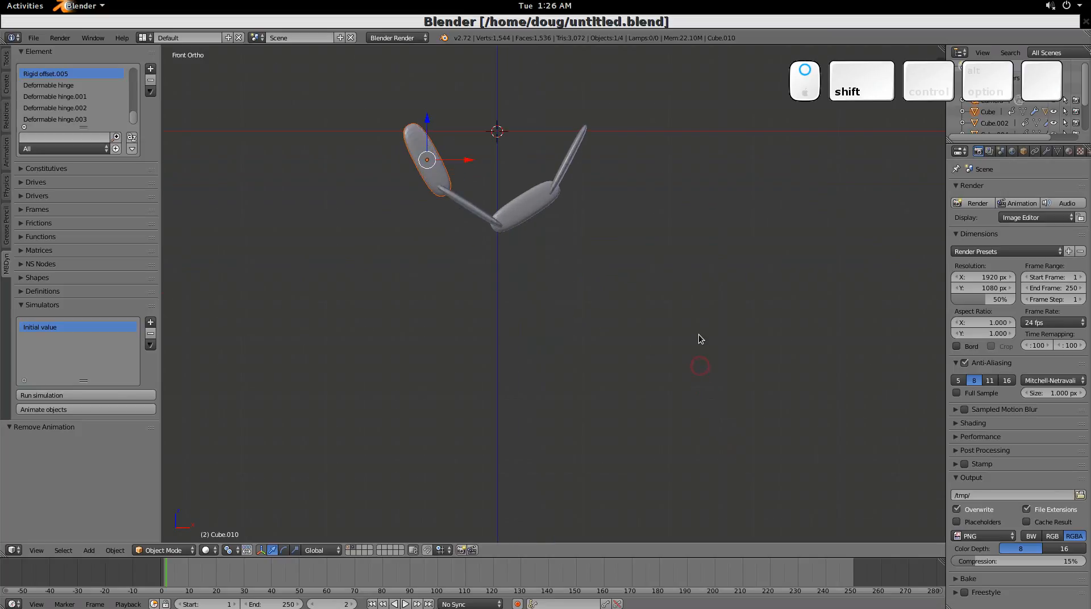
key(alt+a)
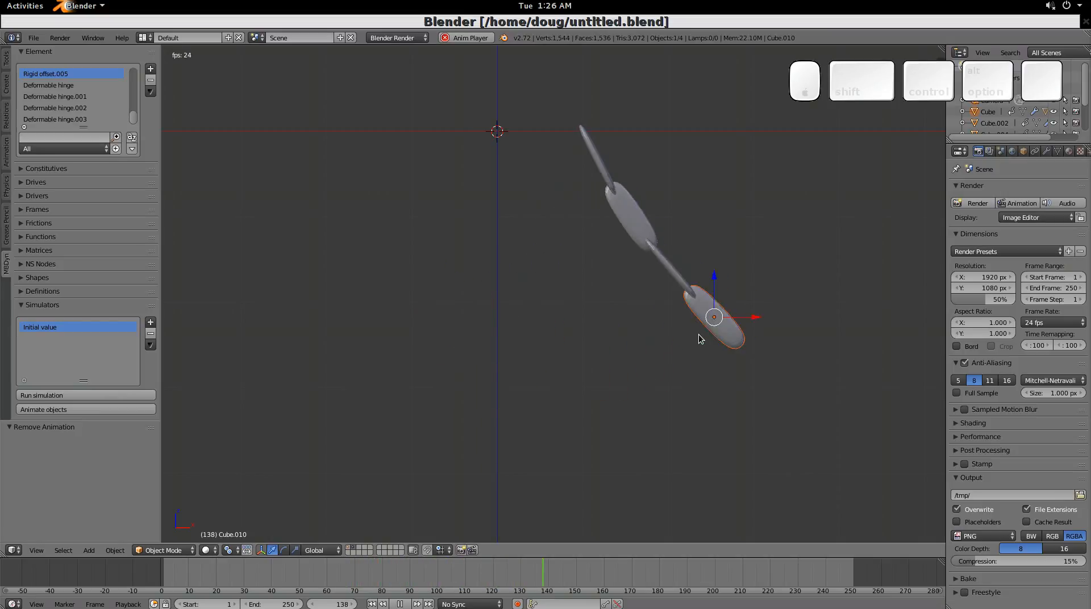
key(Escape)
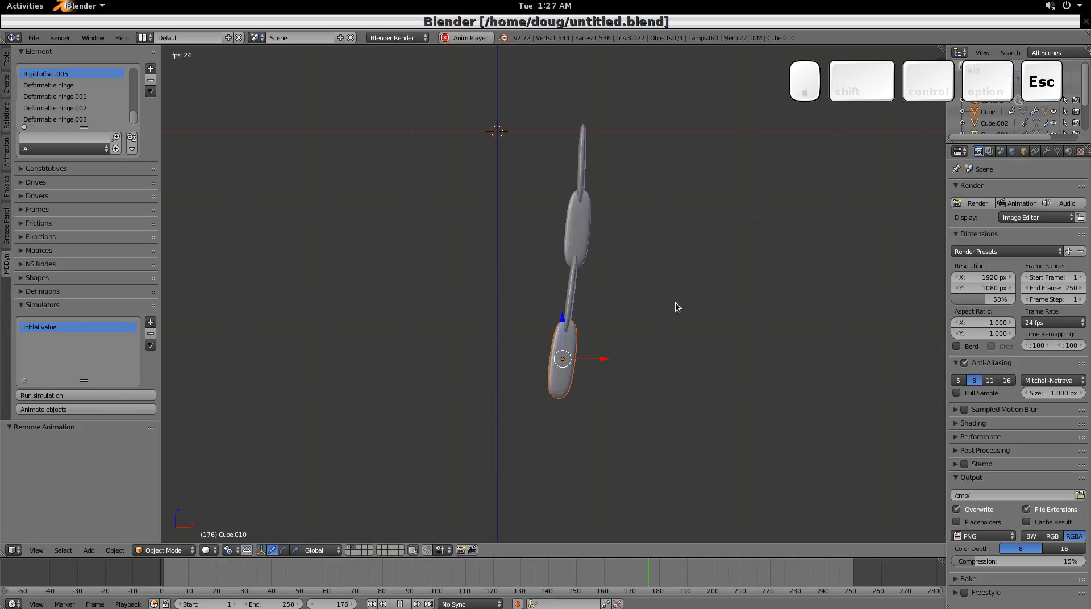
Plot the X and Z positions over time for the node of the rightmost link, Cube.002, and close the plot.
shift+middle_drag(551, 313, 601, 291)
right_click(601, 289)
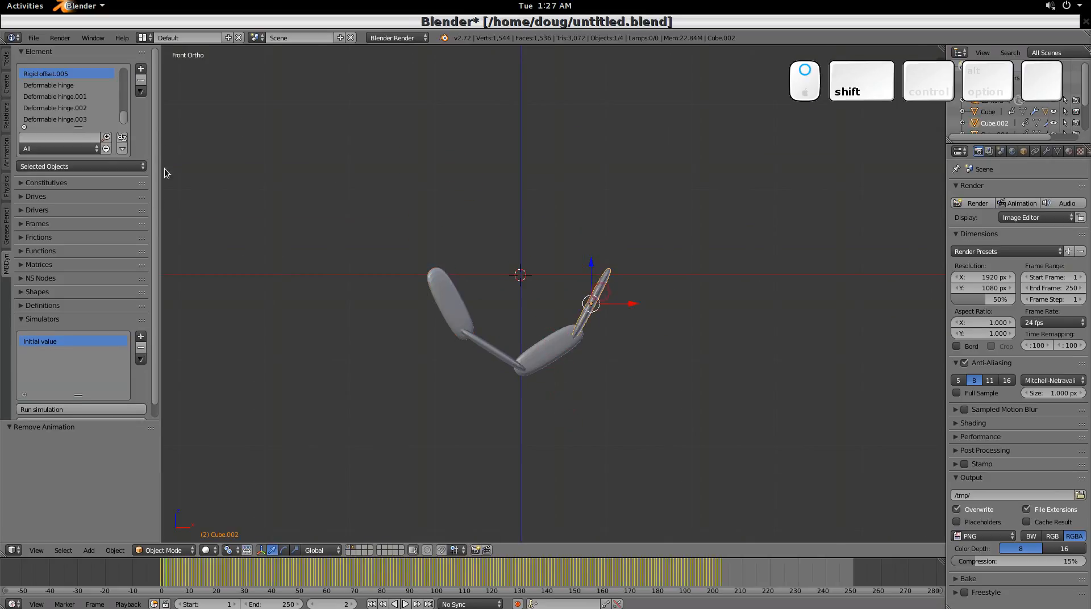
click(128, 166)
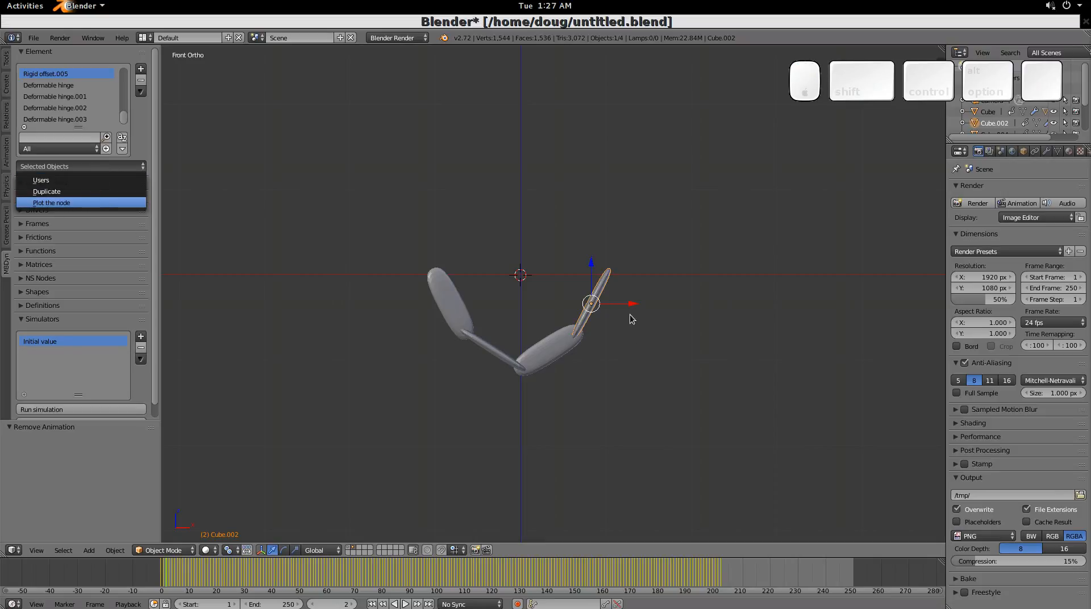
key(Return)
click(15, 86)
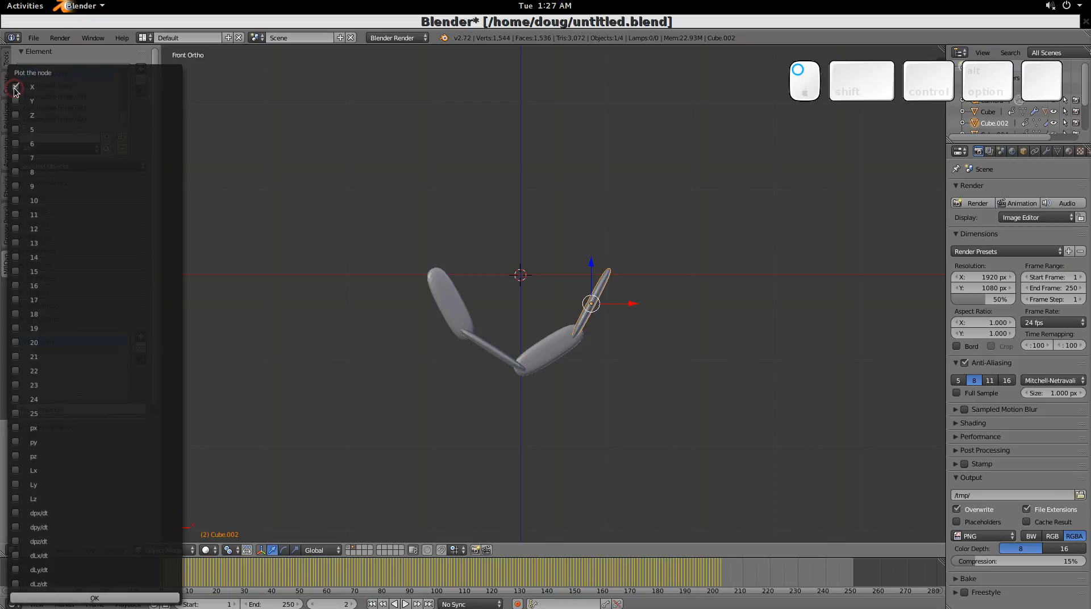
click(16, 115)
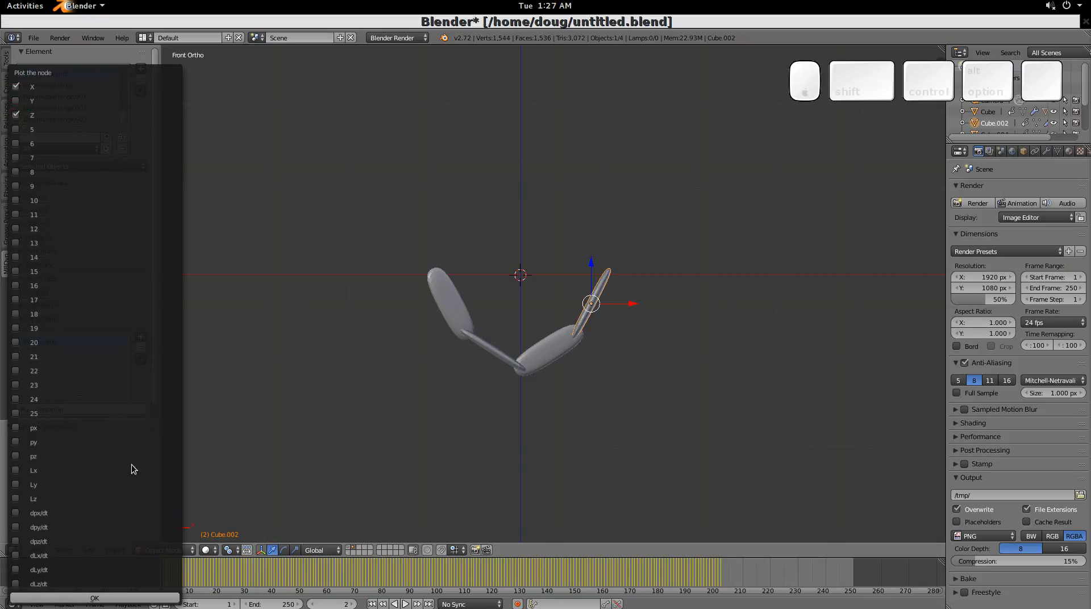
click(94, 598)
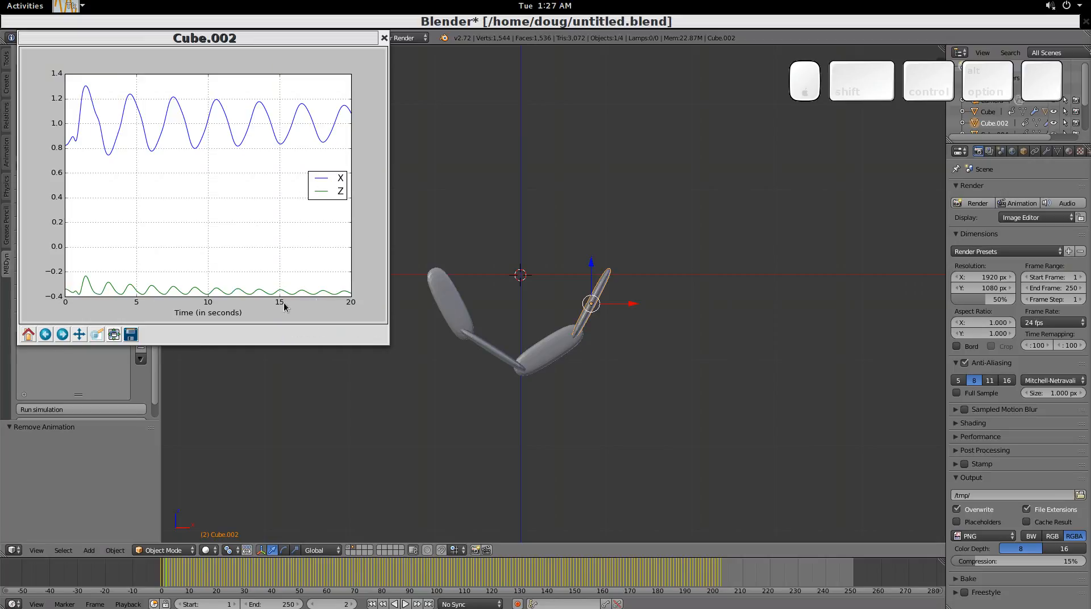
click(384, 39)
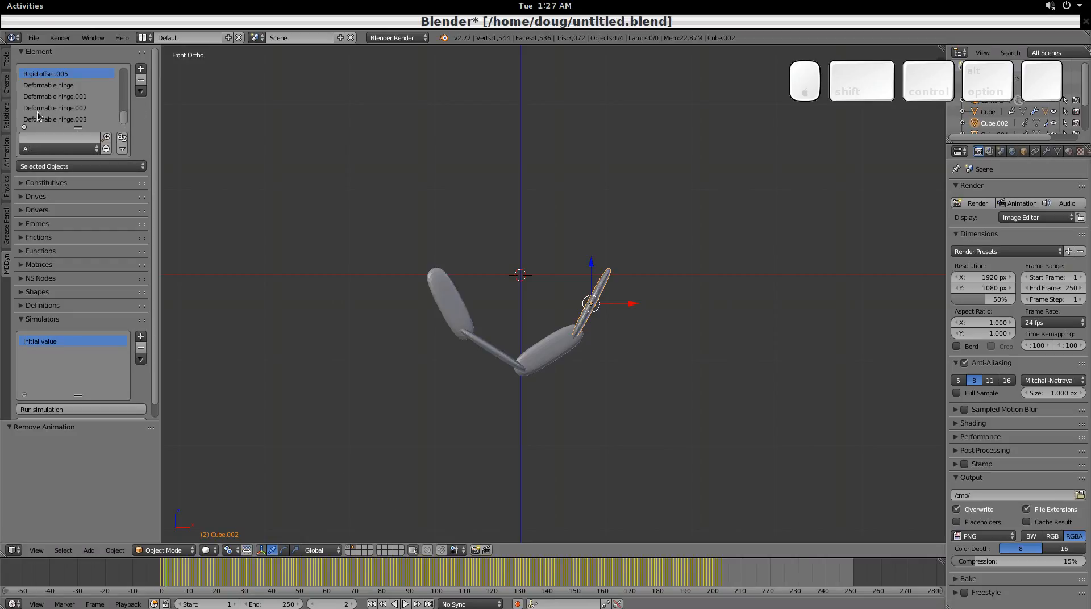
Plot the My moment over time for the first Spherical hinge element, and close the plot.
drag(127, 122, 127, 59)
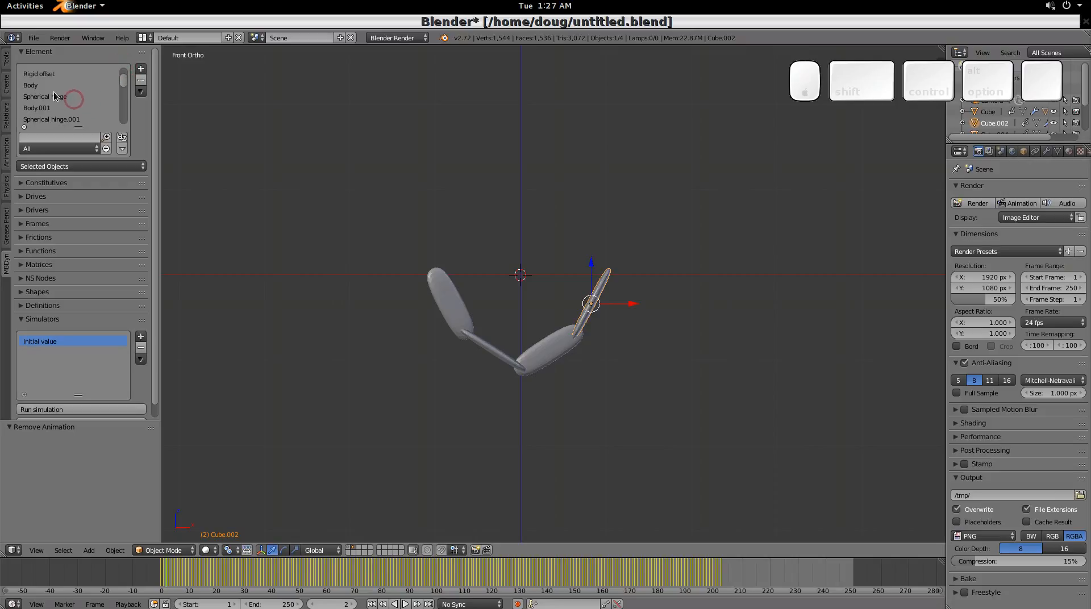
click(54, 98)
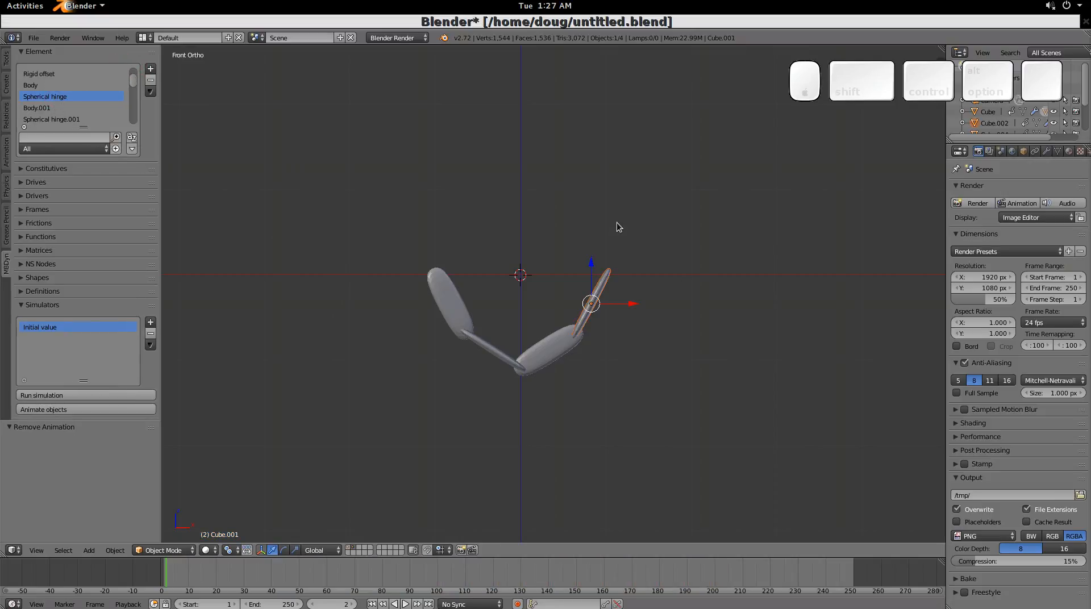
click(151, 91)
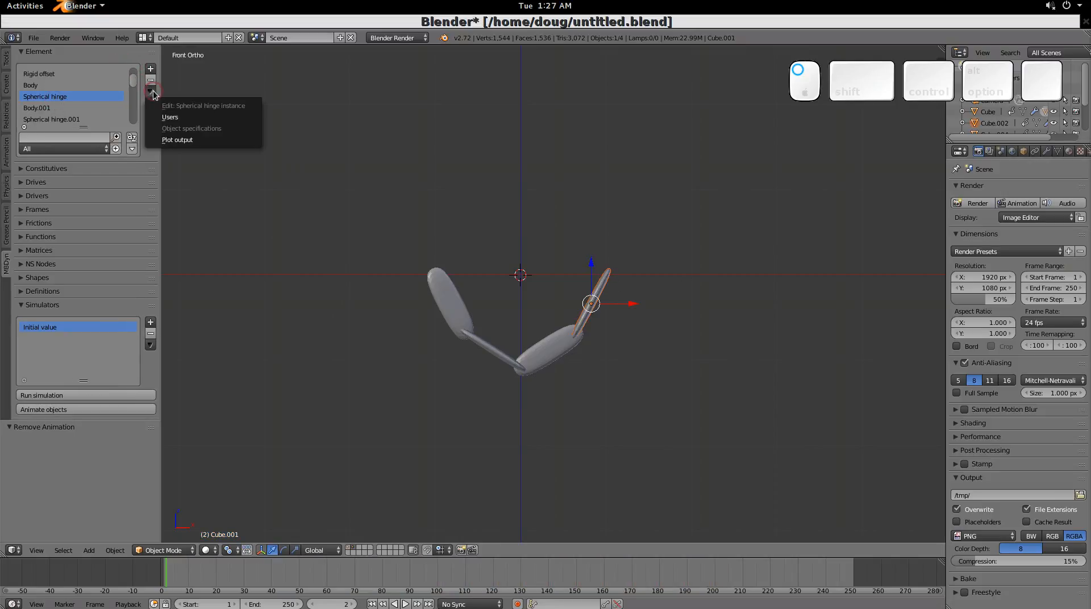
click(195, 145)
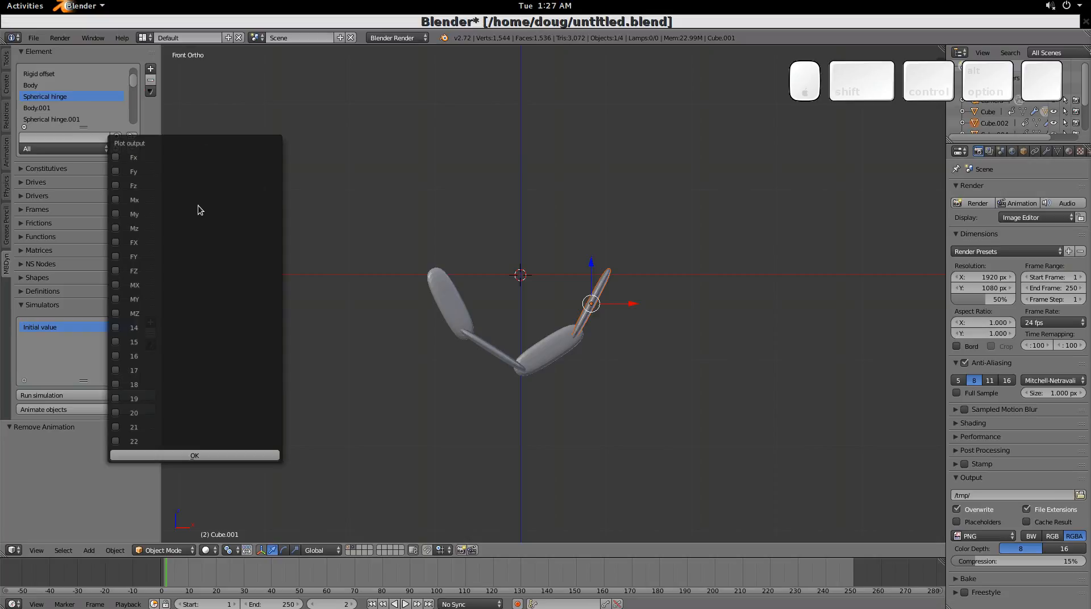
click(117, 214)
click(215, 455)
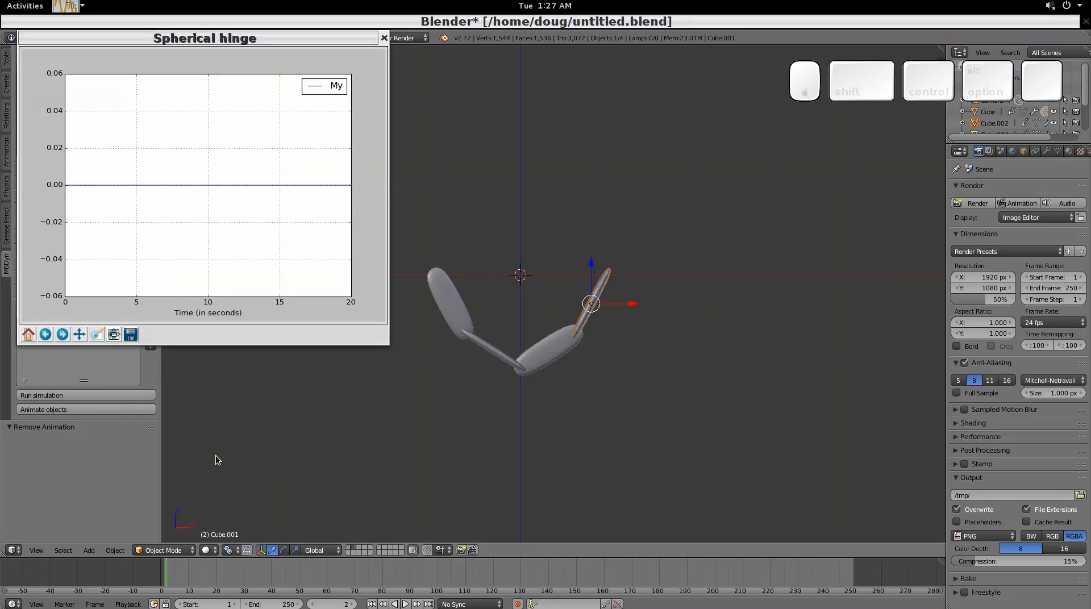
click(384, 38)
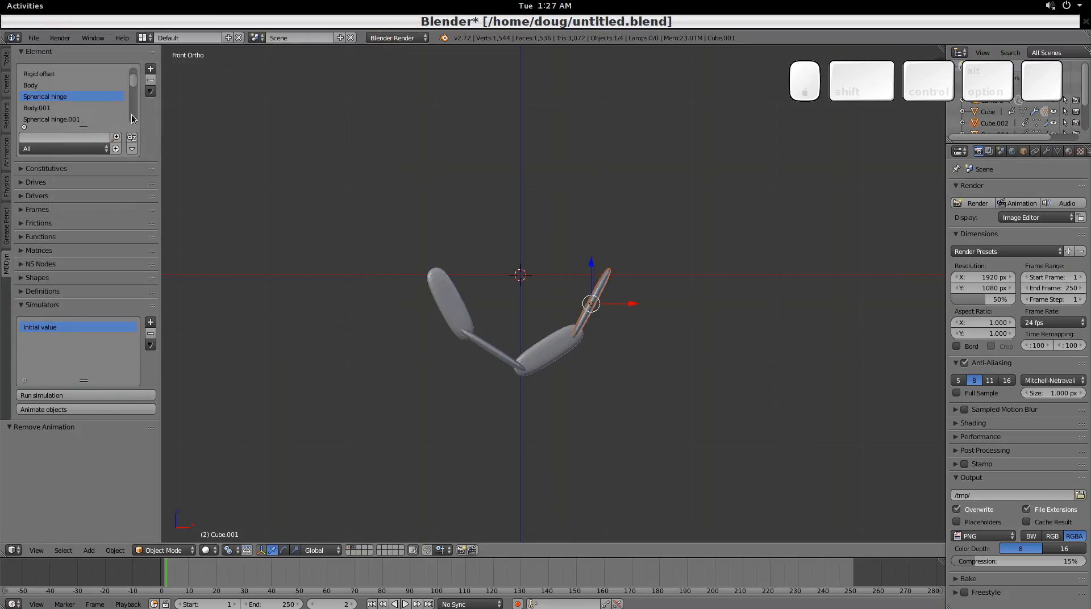
Plot the My moment over time for the first Deformable hinge element, and close the plot.
drag(134, 82, 131, 132)
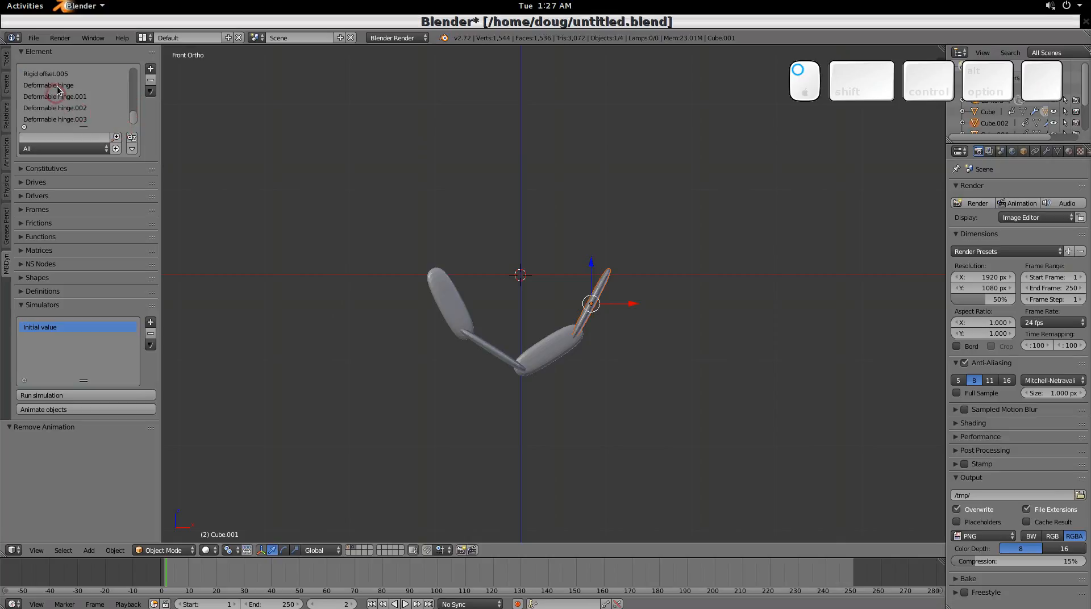
click(76, 86)
click(150, 92)
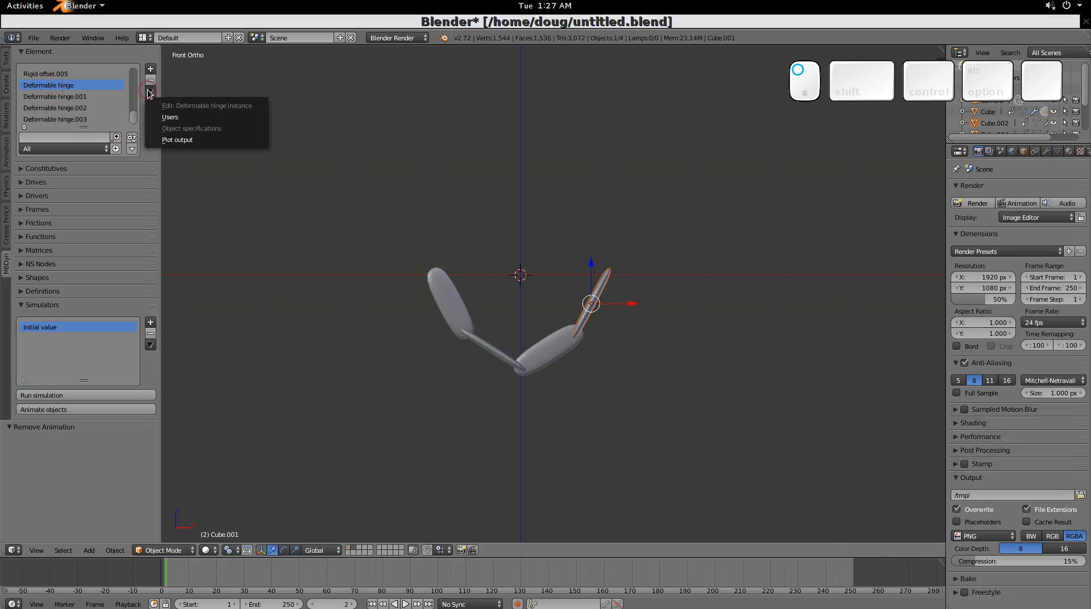
click(172, 140)
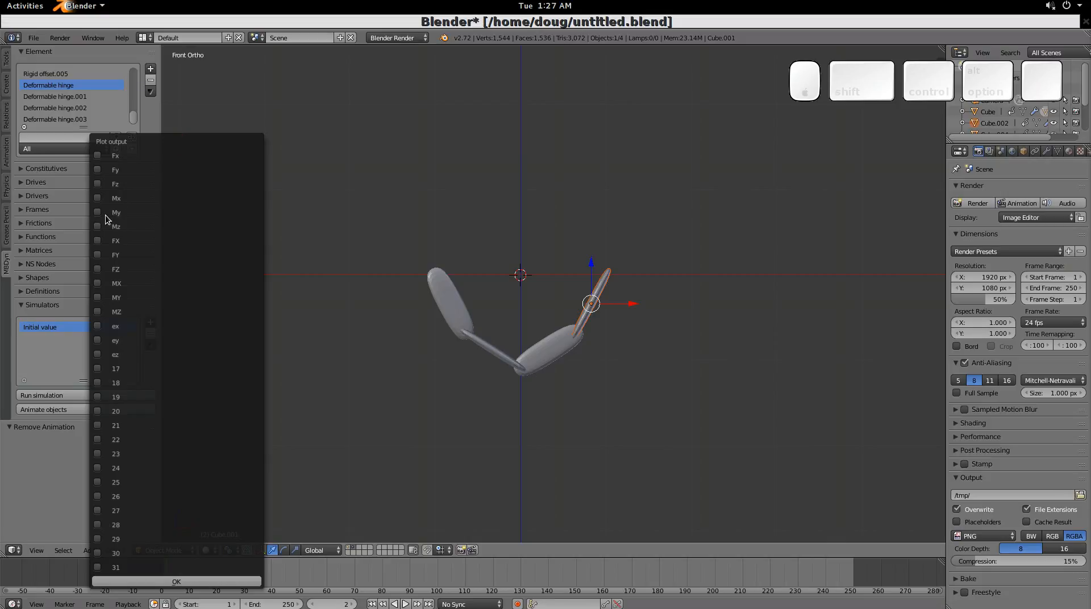
click(98, 212)
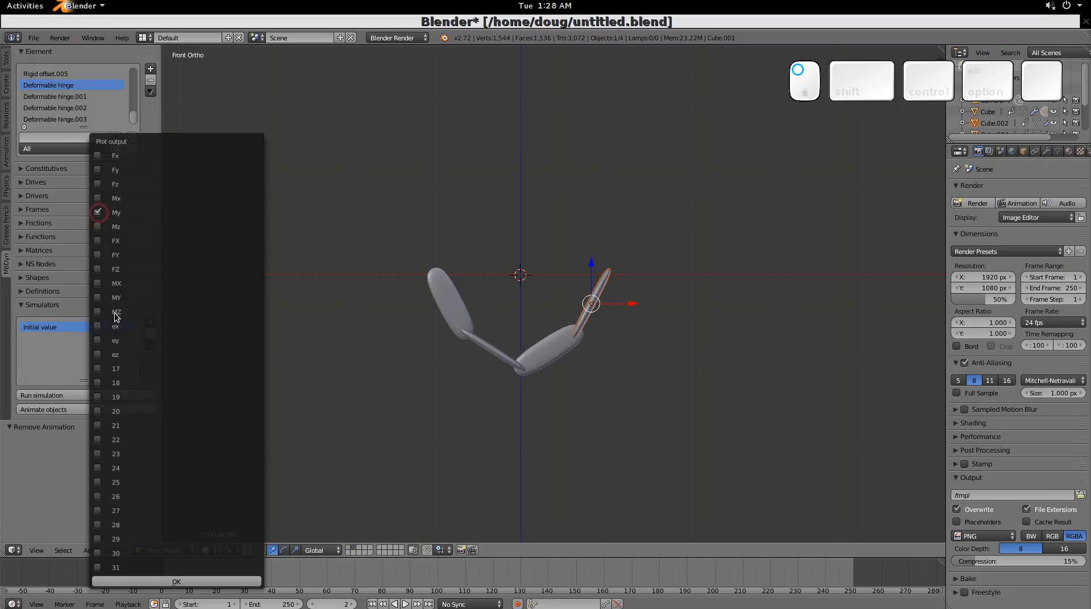
click(181, 581)
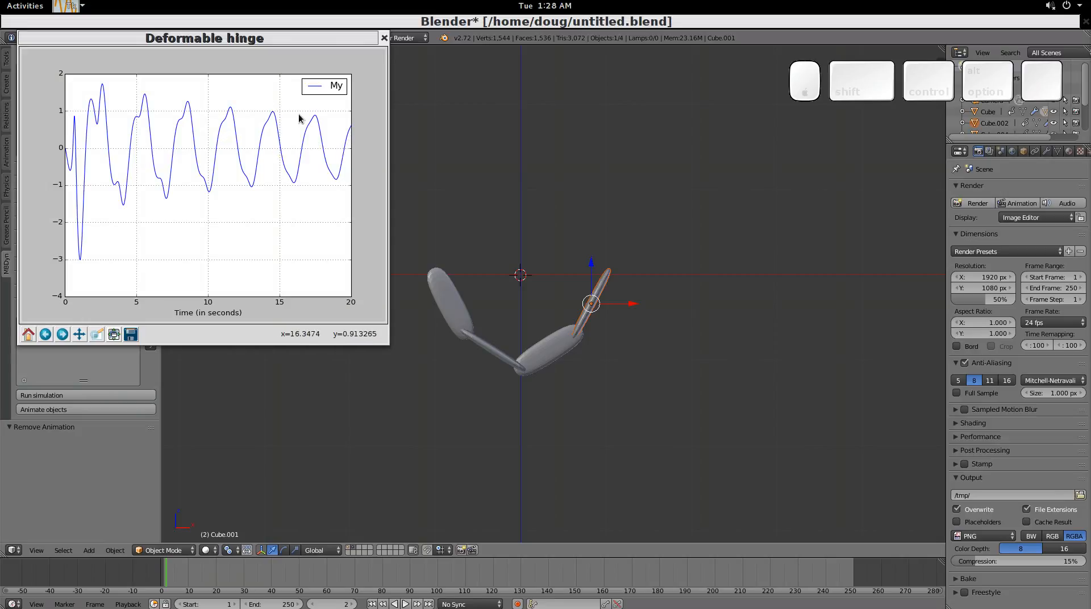
click(384, 40)
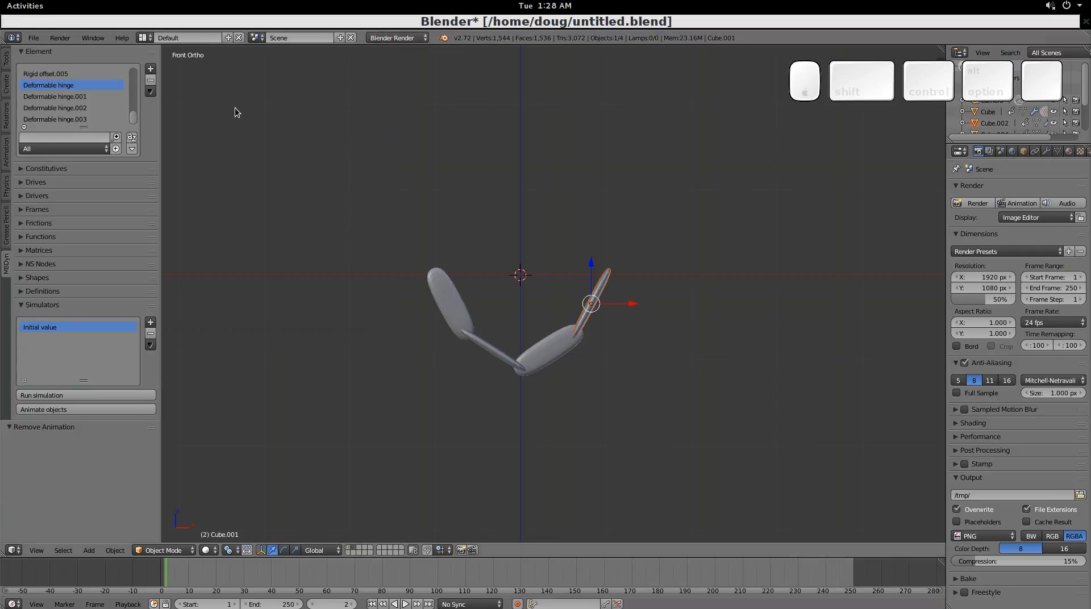